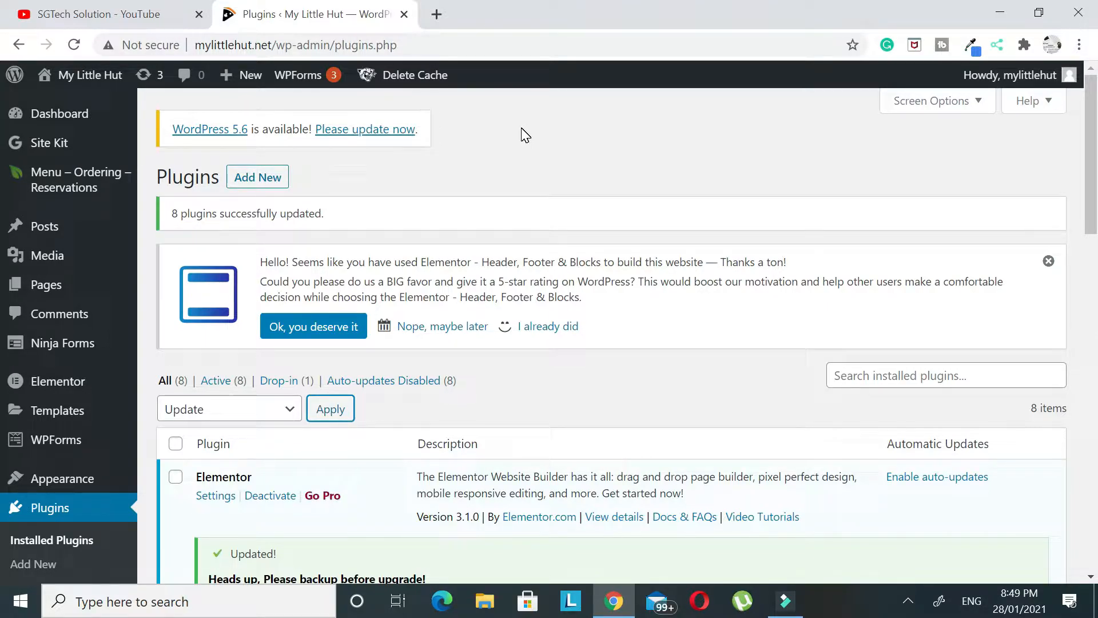
# Open the page for adding plugins, find "rank", and activate the Rank Math – SEO Plugin for WordPress.
pyautogui.scroll(-3, 559, 199)
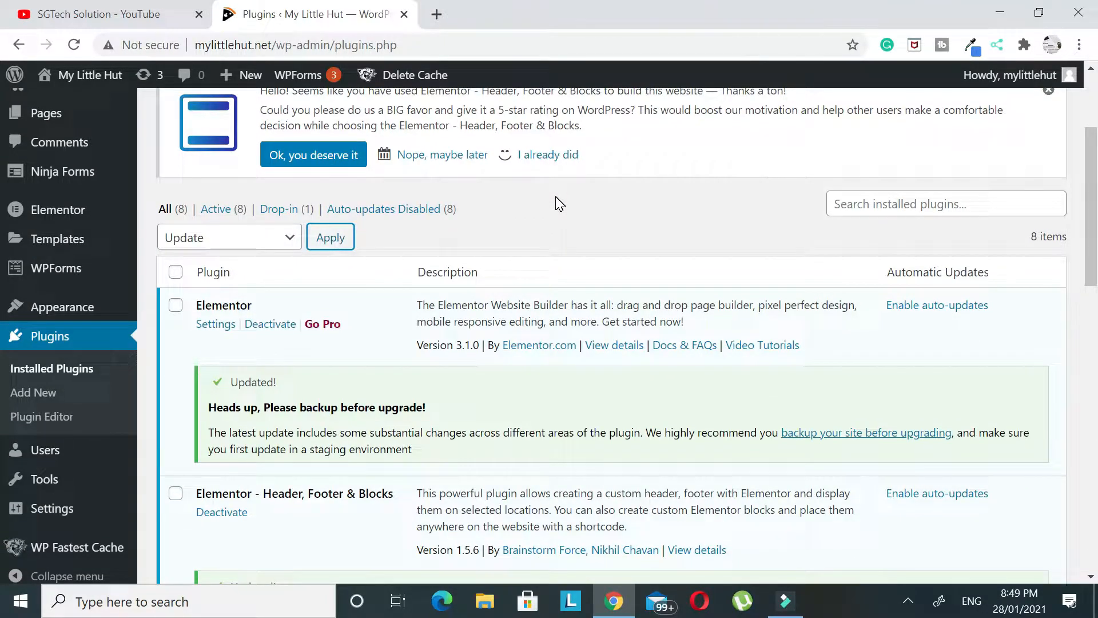
pyautogui.scroll(3, 558, 206)
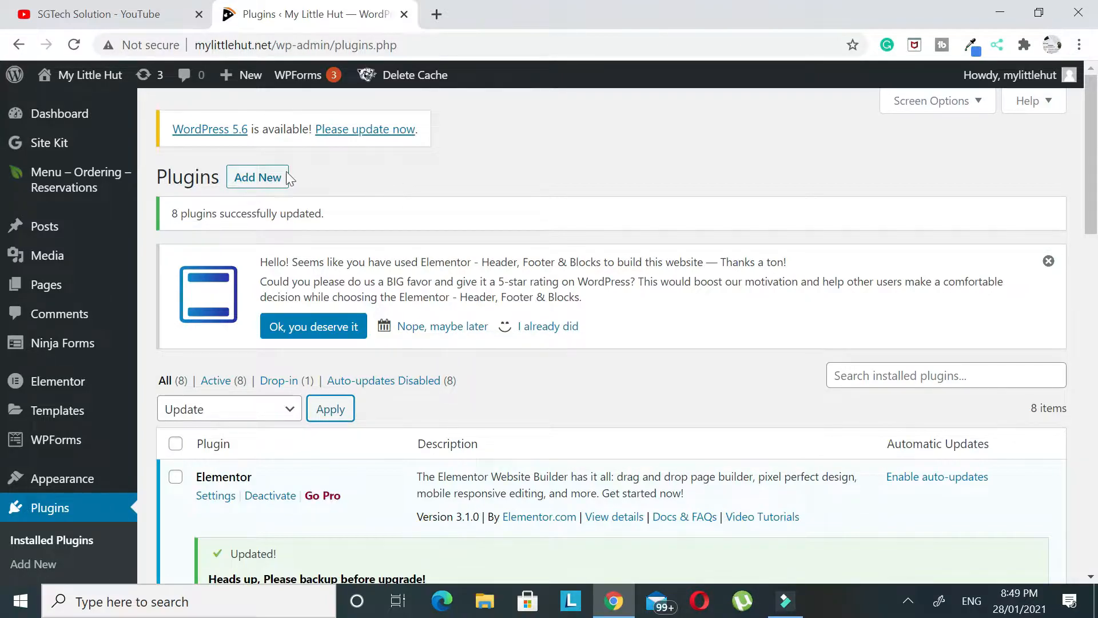
pyautogui.click(276, 185)
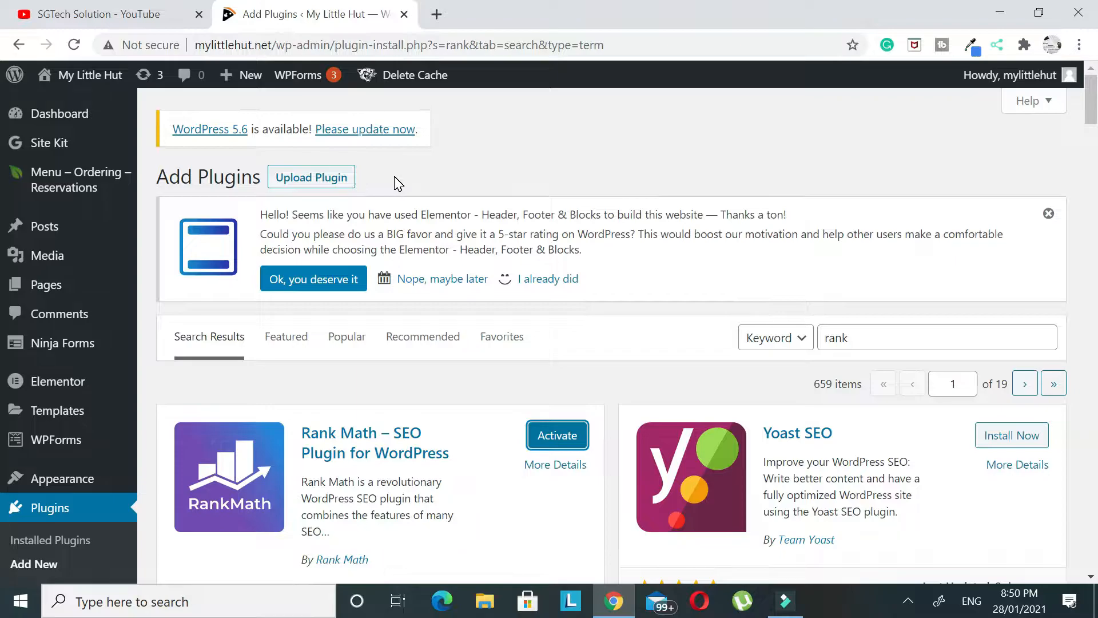
pyautogui.scroll(-3, 399, 184)
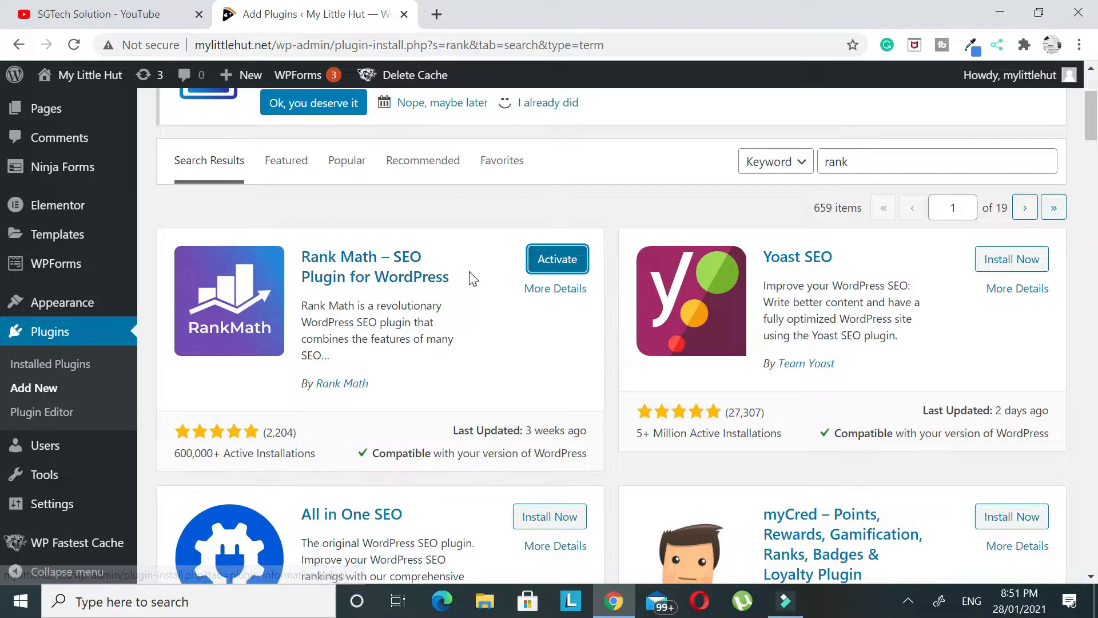
pyautogui.click(552, 269)
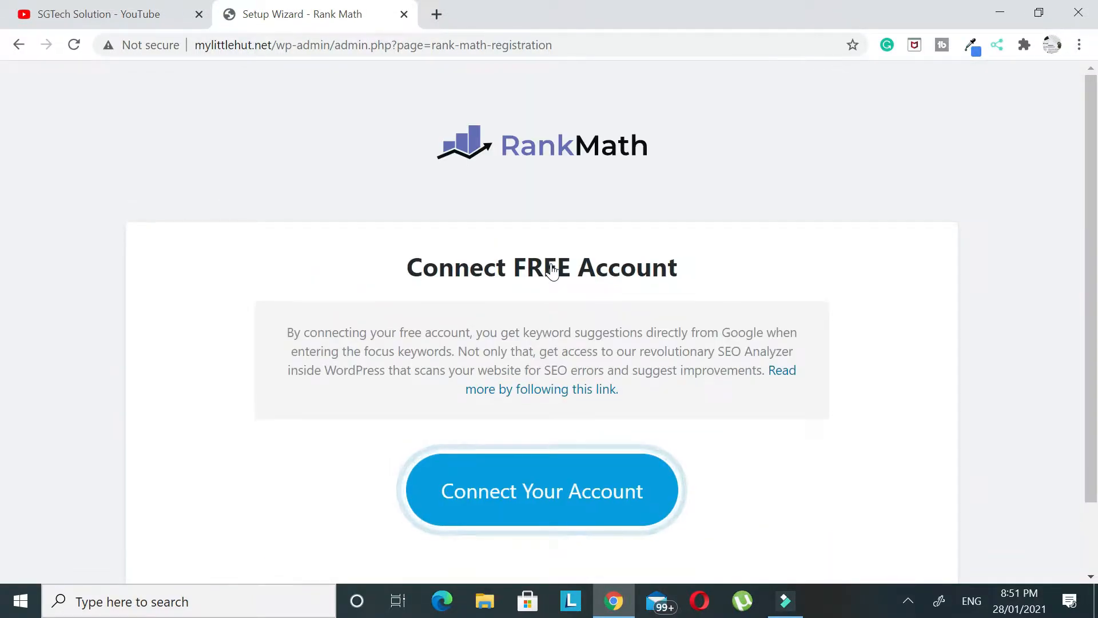
# Skip connecting a free Rank Math account.
pyautogui.scroll(-1, 461, 240)
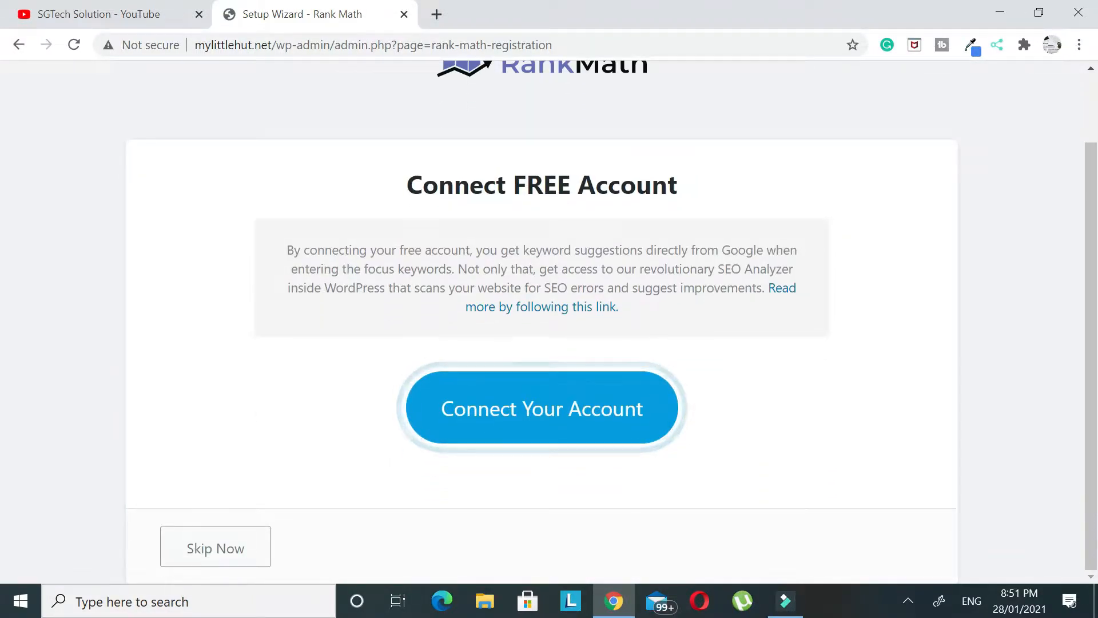
pyautogui.moveTo(505, 184); pyautogui.dragTo(651, 184)
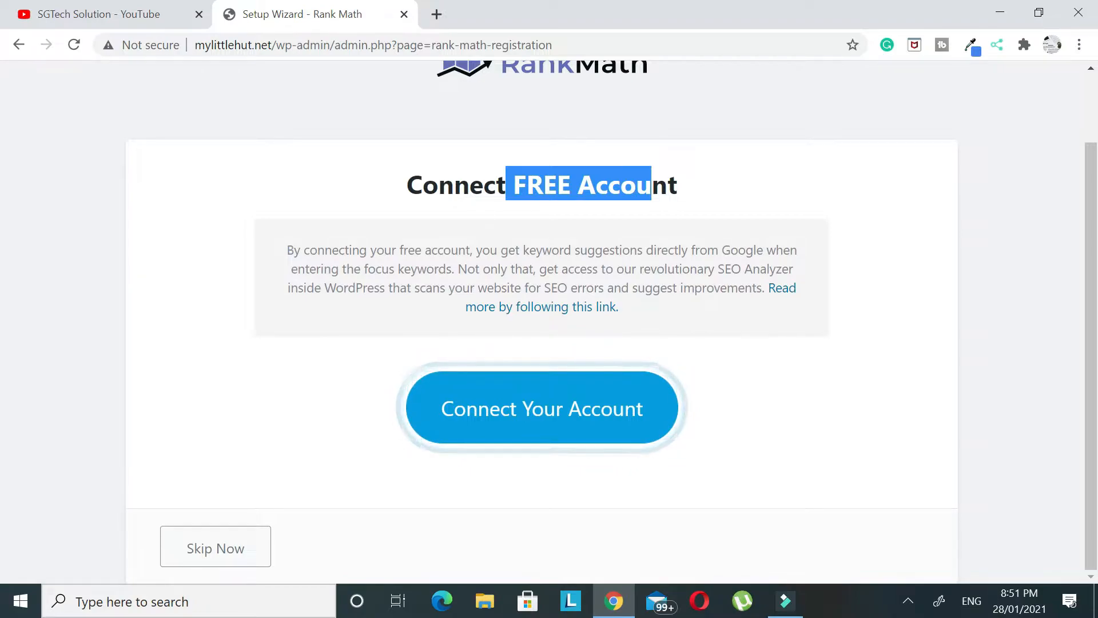
pyautogui.click(211, 548)
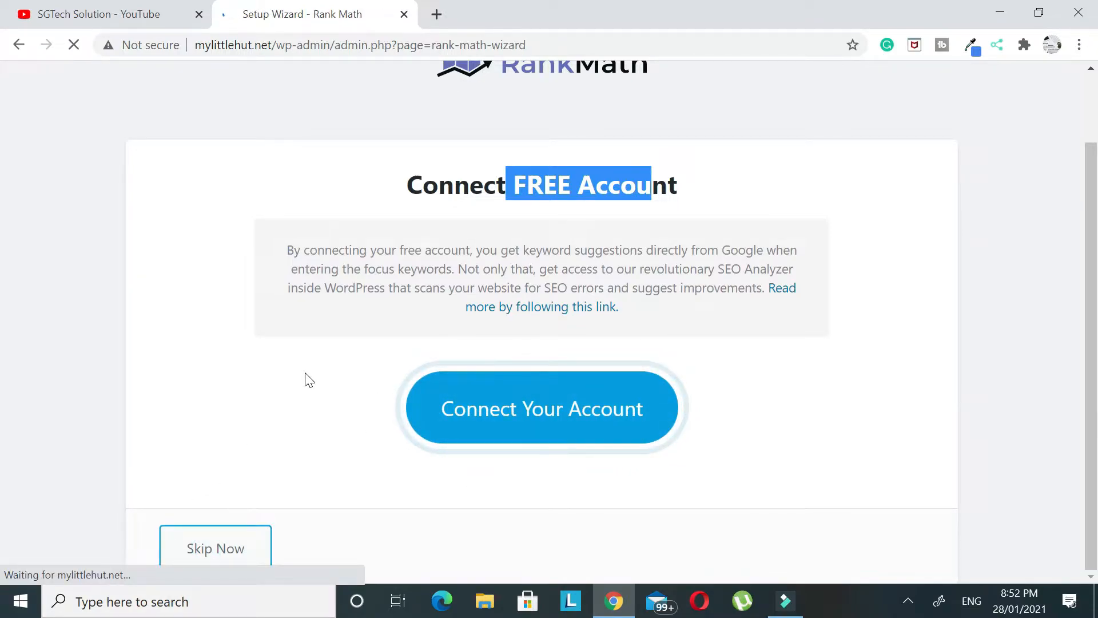
# Choose the Easy setup mode and start the Rank Math setup wizard.
pyautogui.scroll(-4, 404, 348)
pyautogui.scroll(1, 399, 293)
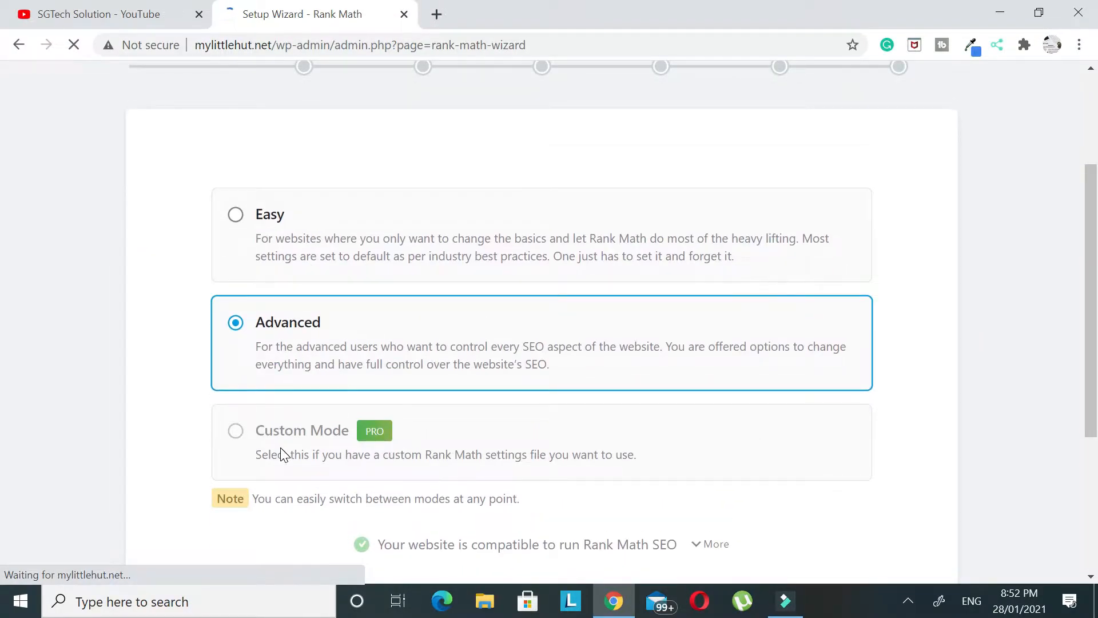
pyautogui.click(237, 216)
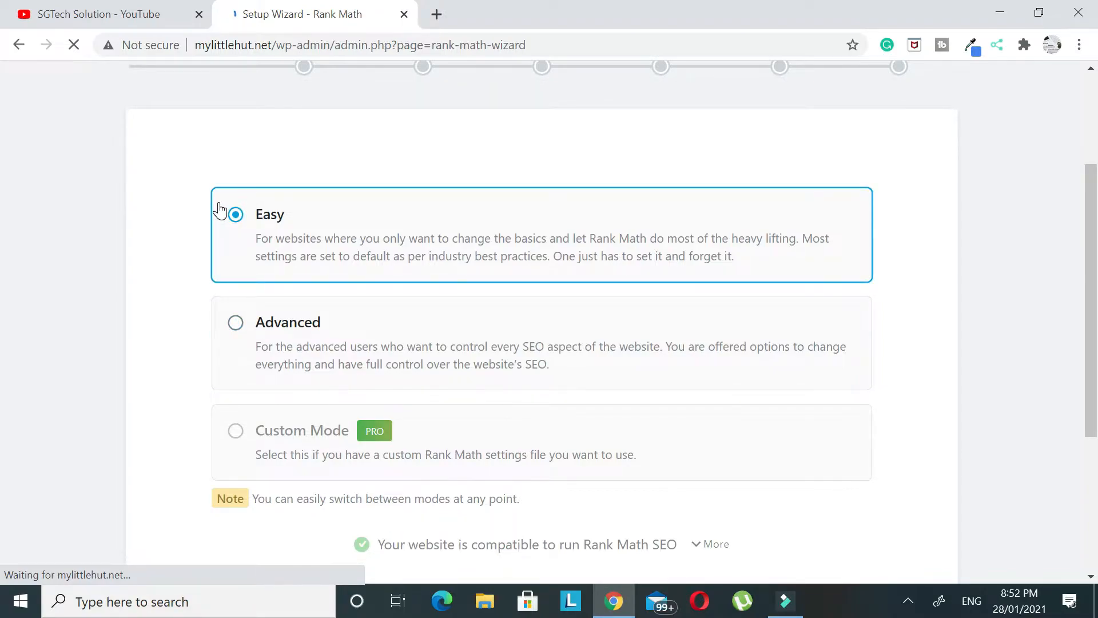
pyautogui.scroll(-3, 241, 221)
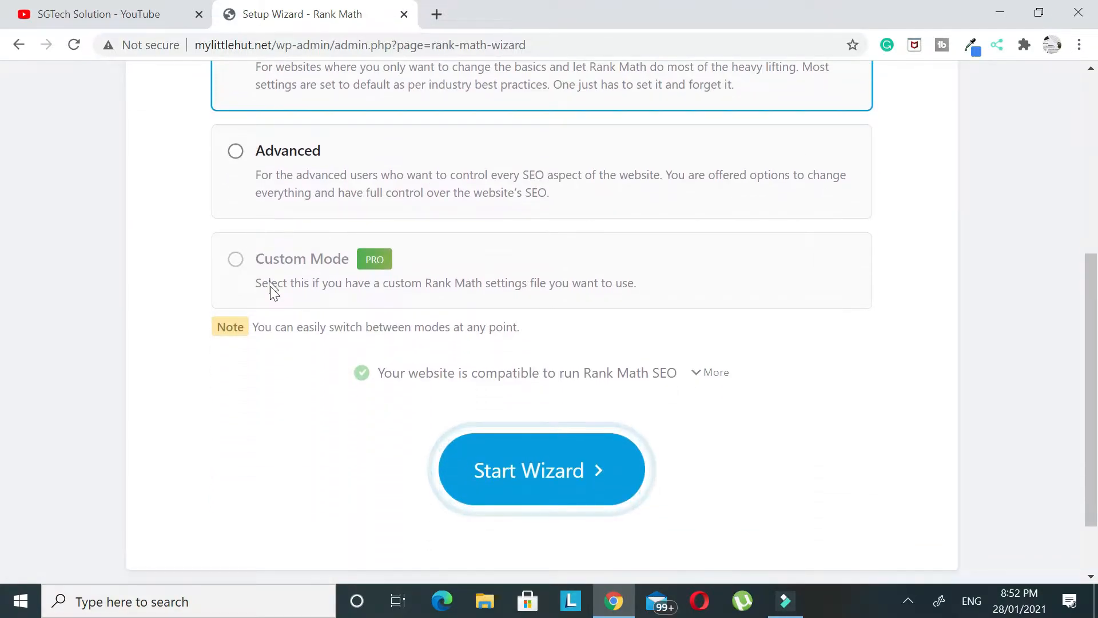
pyautogui.click(523, 467)
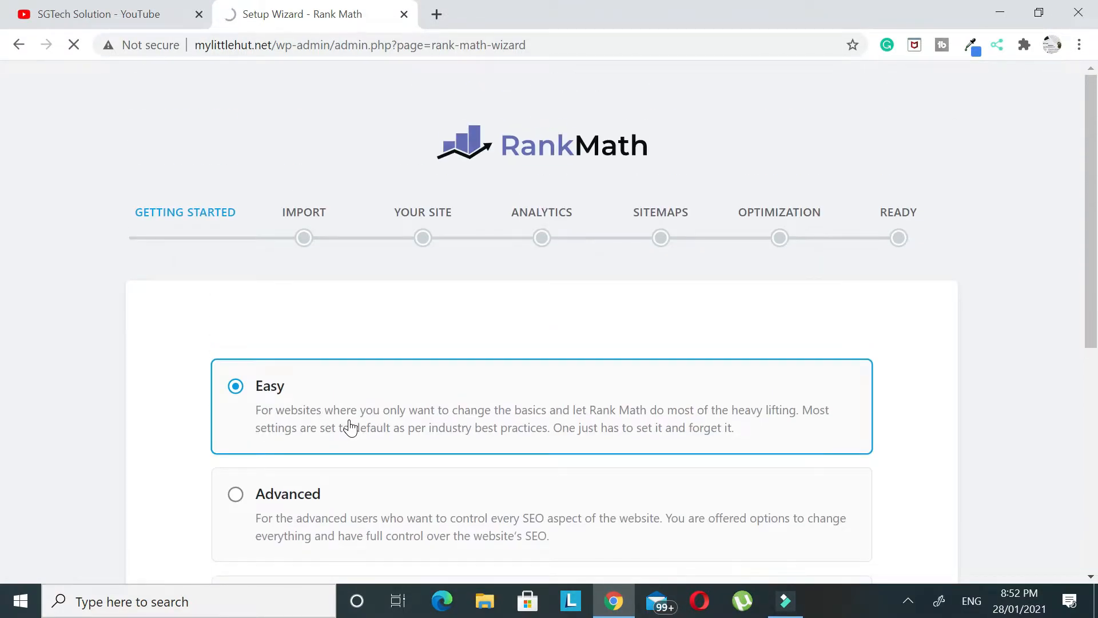
# Review the Yoast SEO import options and skip importing SEO settings.
pyautogui.scroll(-3, 348, 421)
pyautogui.scroll(-2, 346, 412)
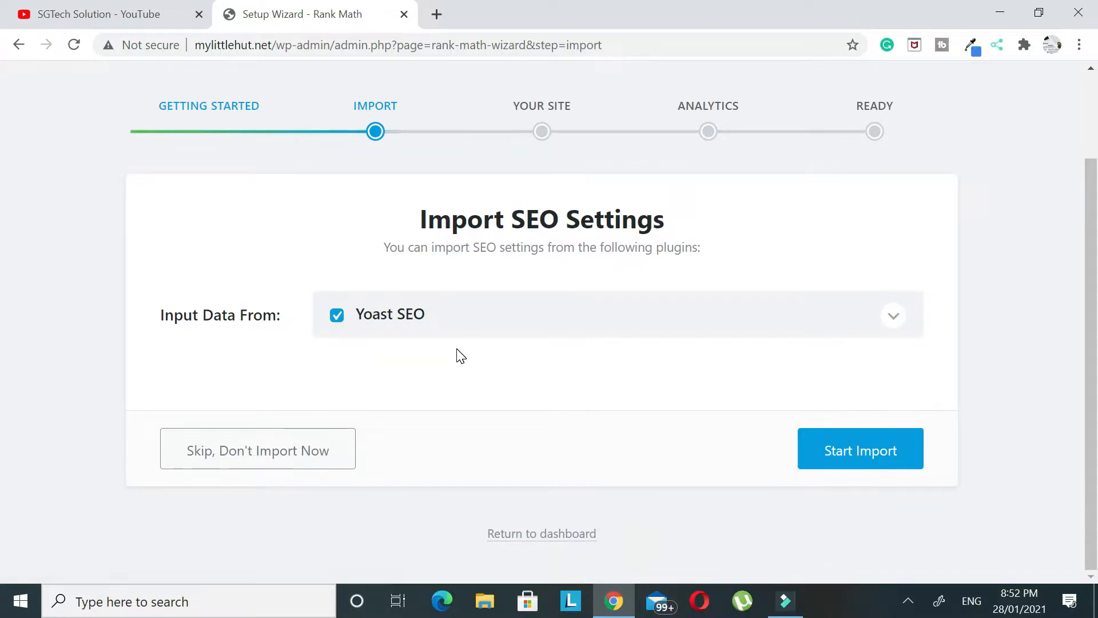
pyautogui.moveTo(174, 317); pyautogui.dragTo(263, 318)
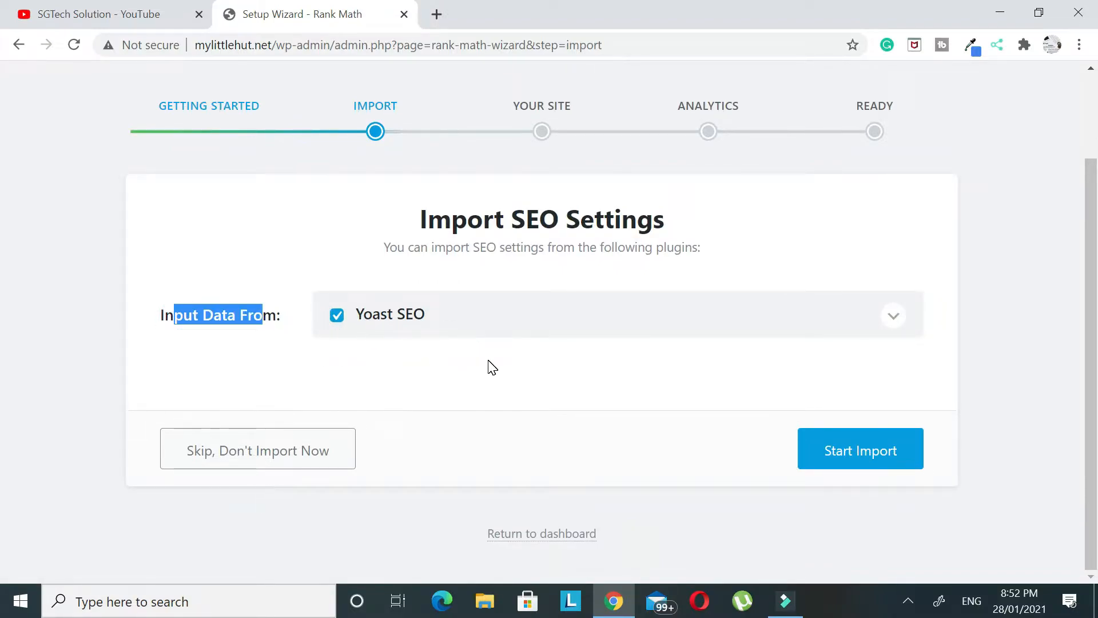
pyautogui.click(499, 337)
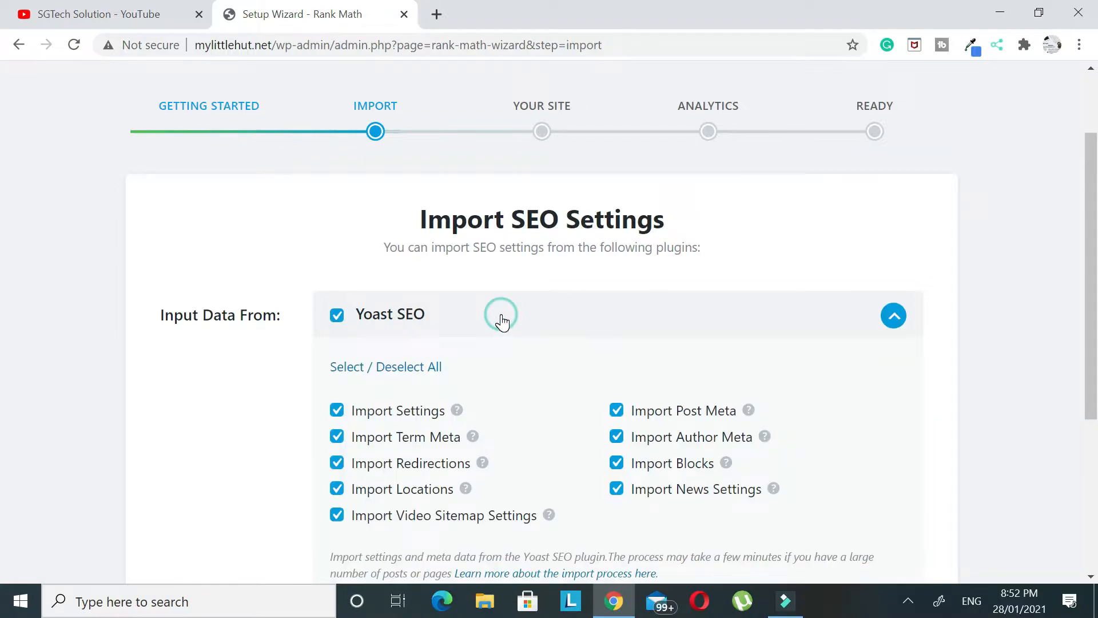
pyautogui.click(502, 319)
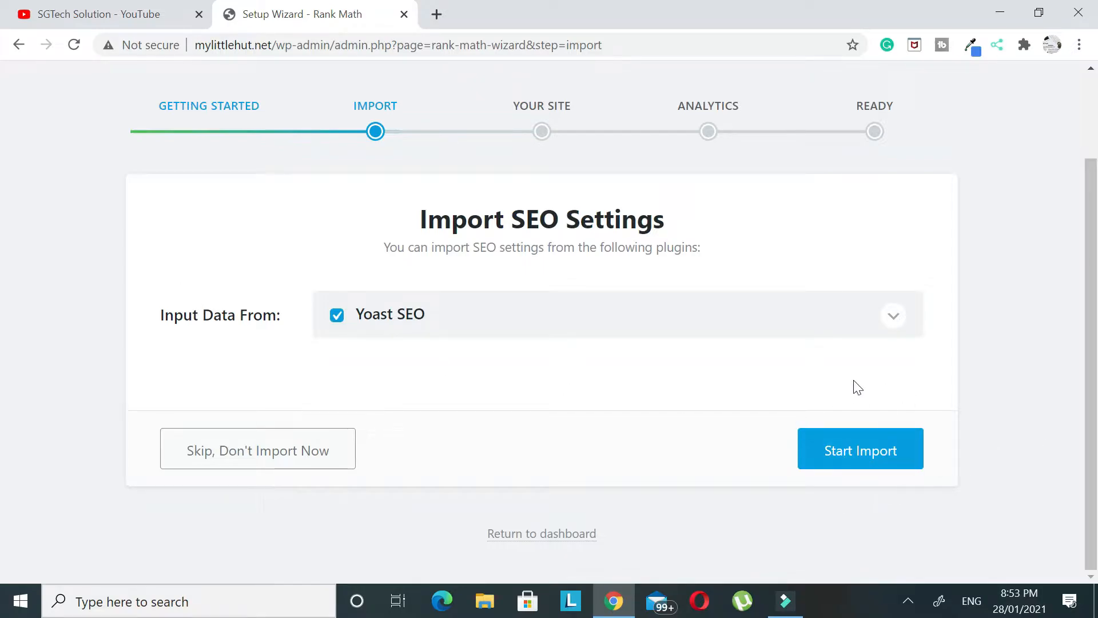
pyautogui.click(295, 449)
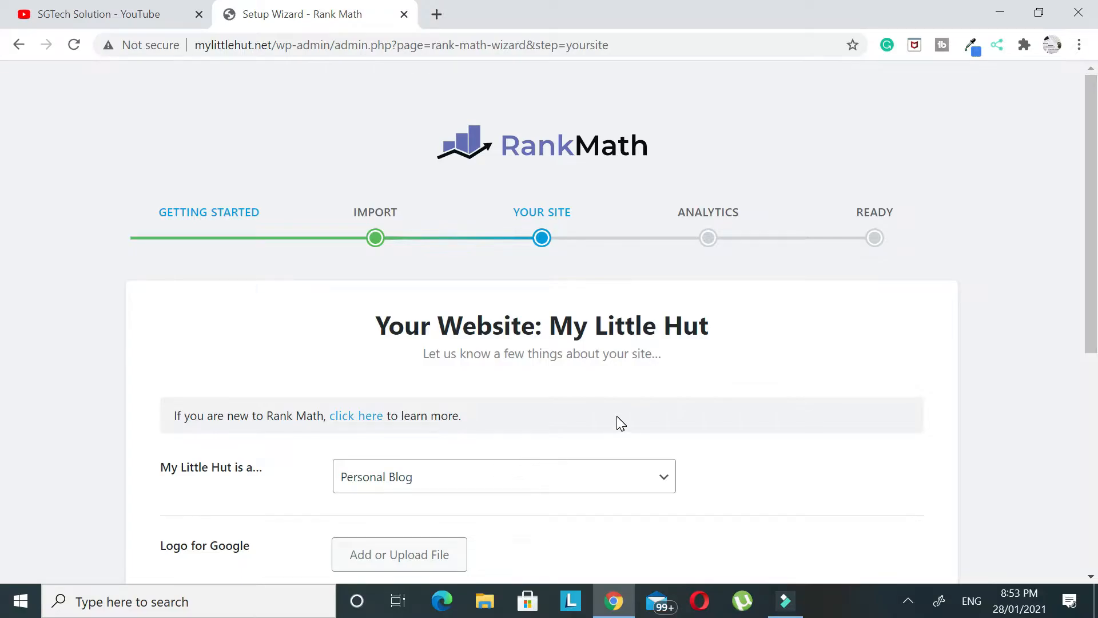
# Set the My Little Hut website type to Small Business Site.
pyautogui.scroll(-3, 618, 422)
pyautogui.moveTo(166, 313); pyautogui.dragTo(274, 318)
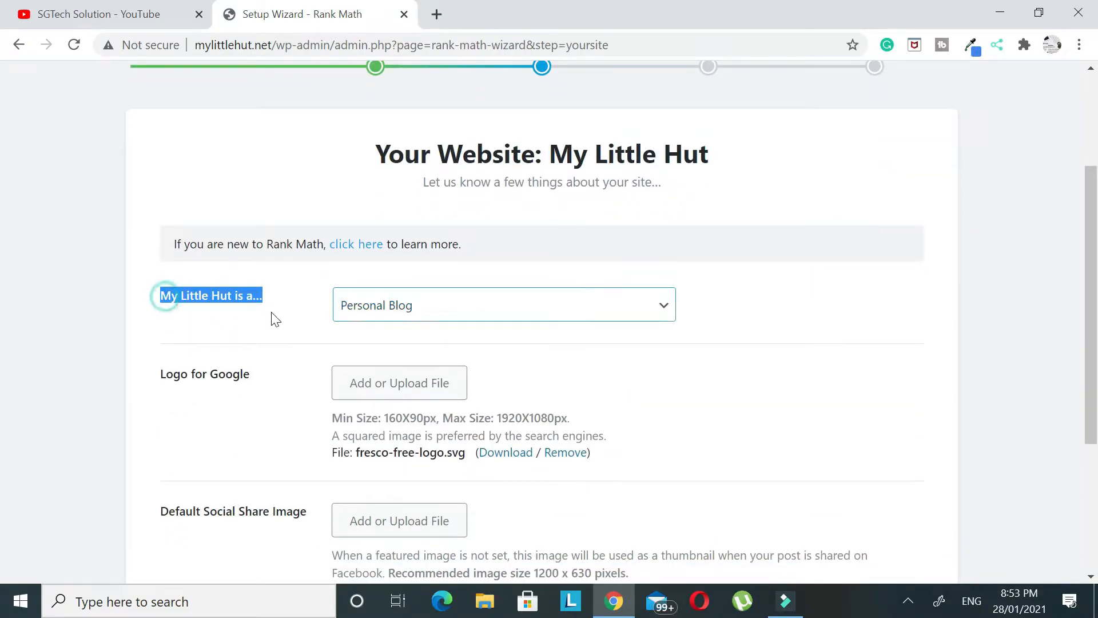
pyautogui.click(433, 318)
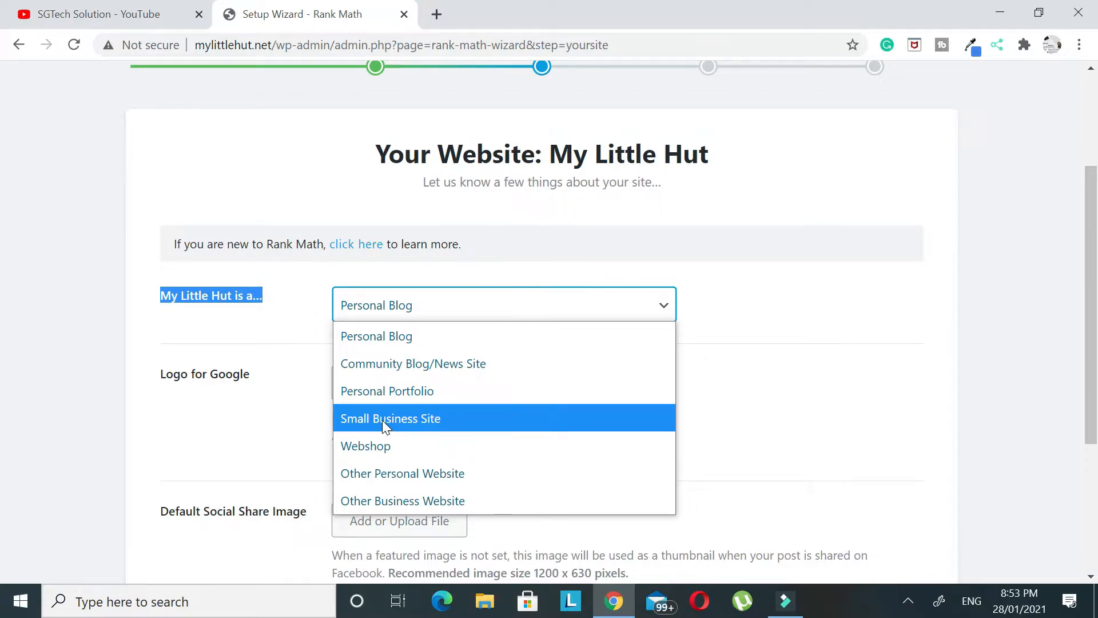
pyautogui.click(441, 420)
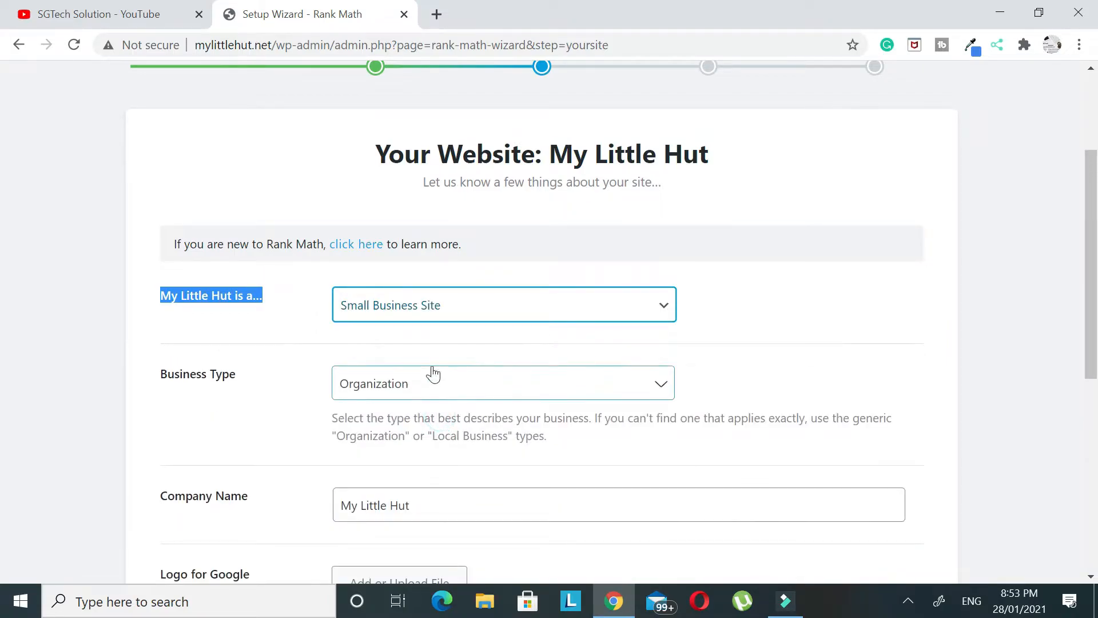
# Find "res" among the business types and set the type to Fast Food Restaurant.
pyautogui.scroll(-1, 437, 368)
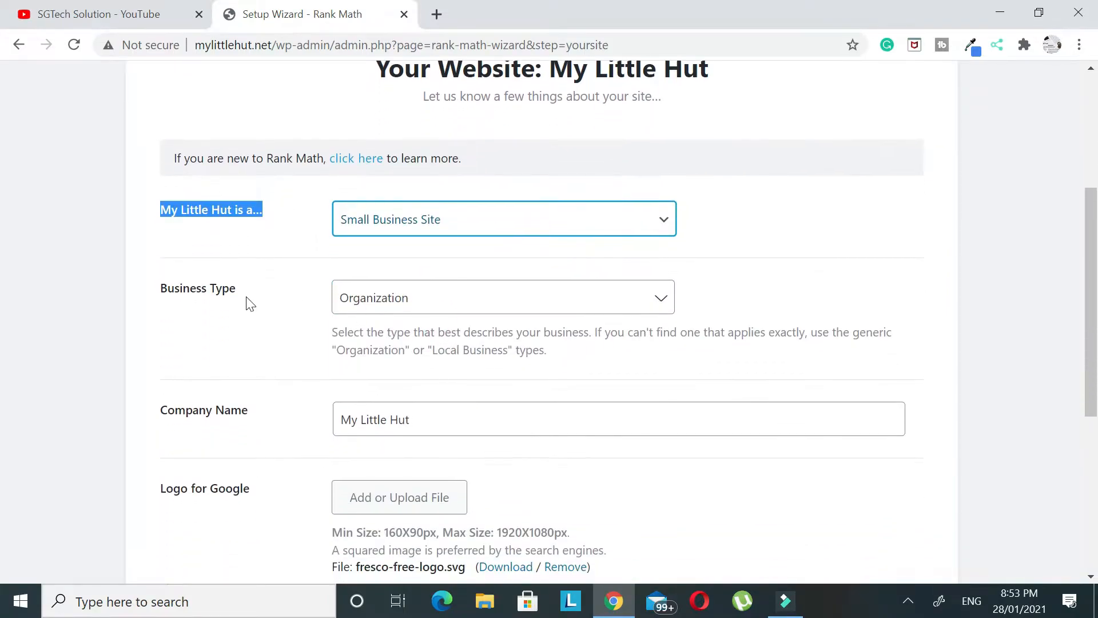
pyautogui.click(451, 299)
pyautogui.write('re')
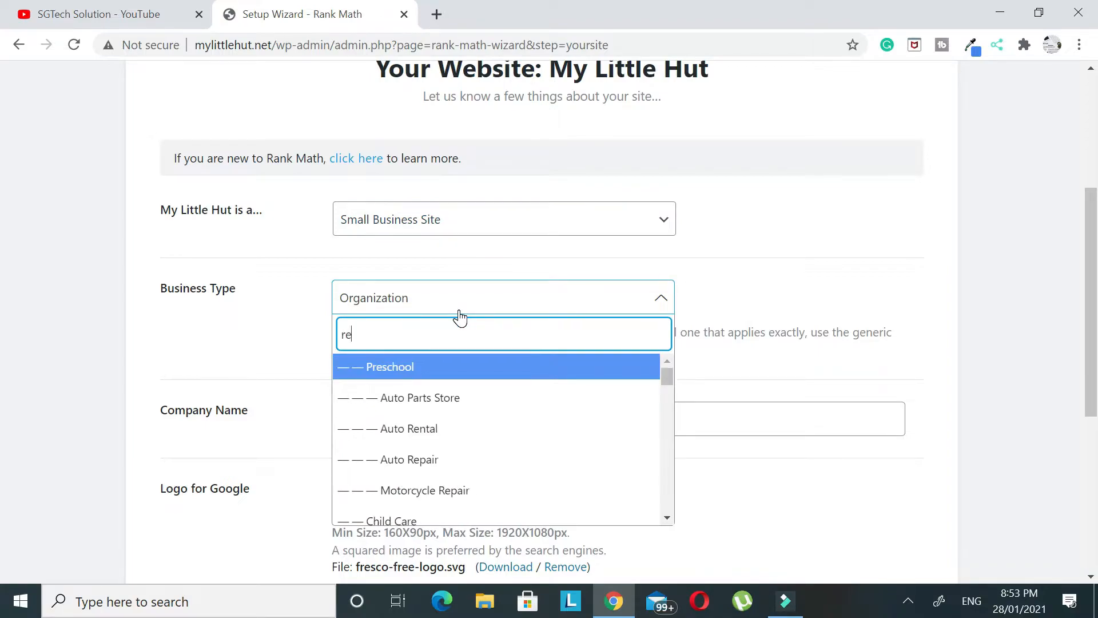
pyautogui.write('s')
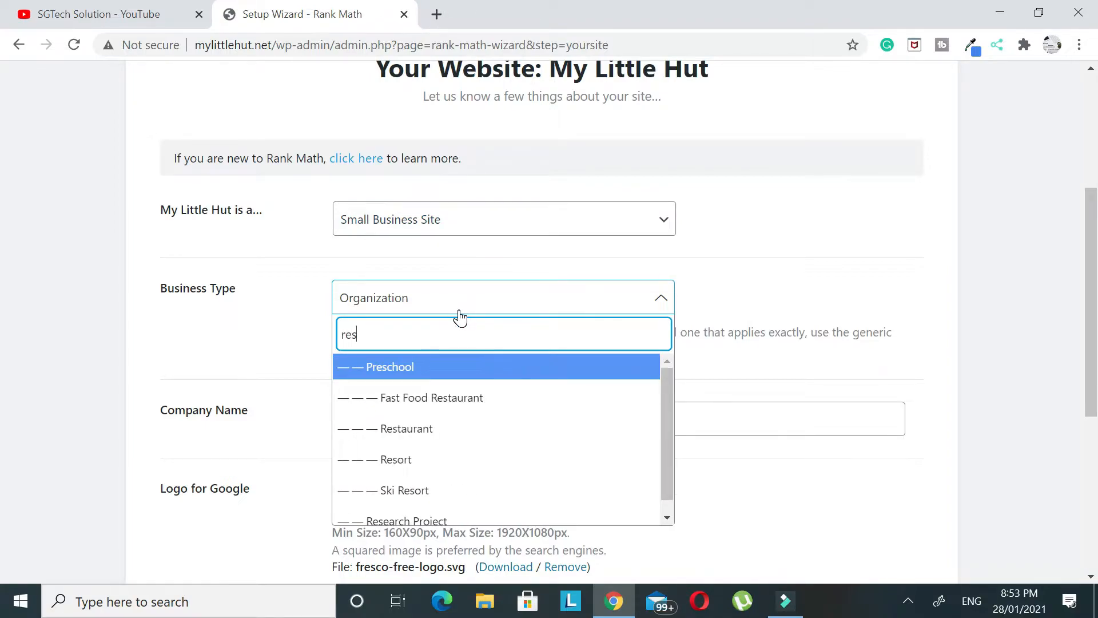
pyautogui.click(459, 394)
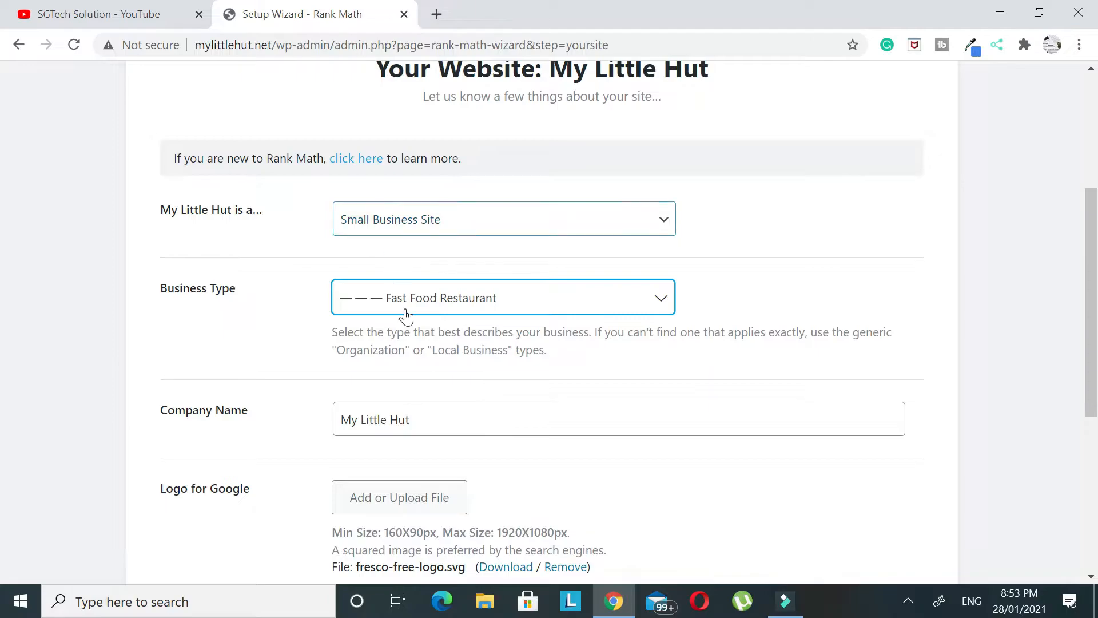
# Review the company name, Google logo and social share image settings, and save the site details to continue the wizard.
pyautogui.moveTo(179, 293); pyautogui.dragTo(247, 307)
pyautogui.scroll(-1, 281, 372)
pyautogui.scroll(-4, 280, 372)
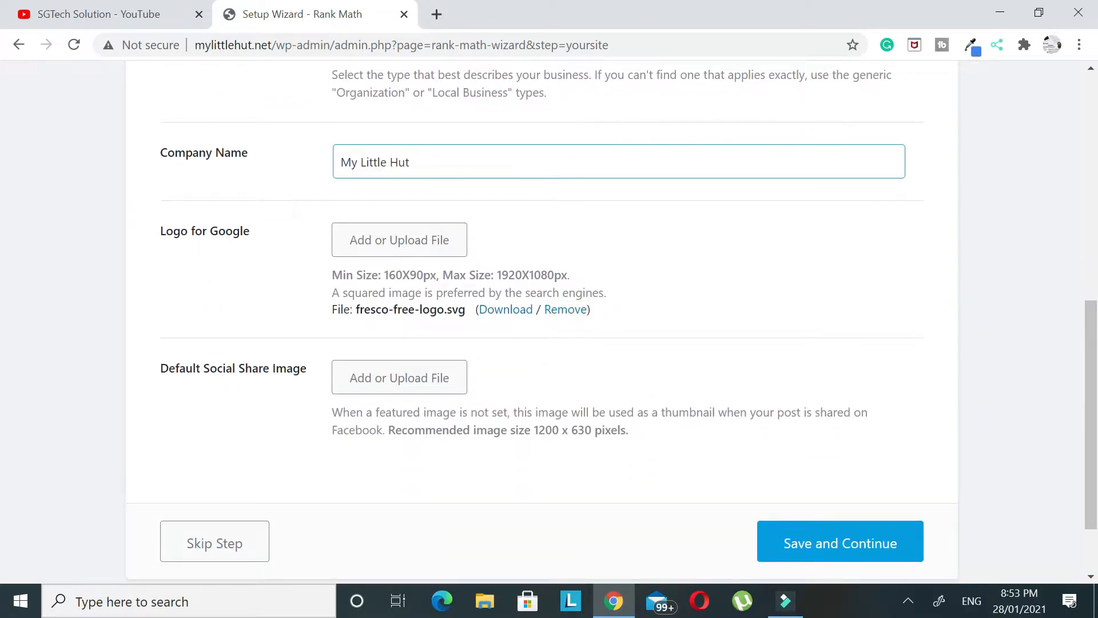
pyautogui.scroll(-2, 243, 349)
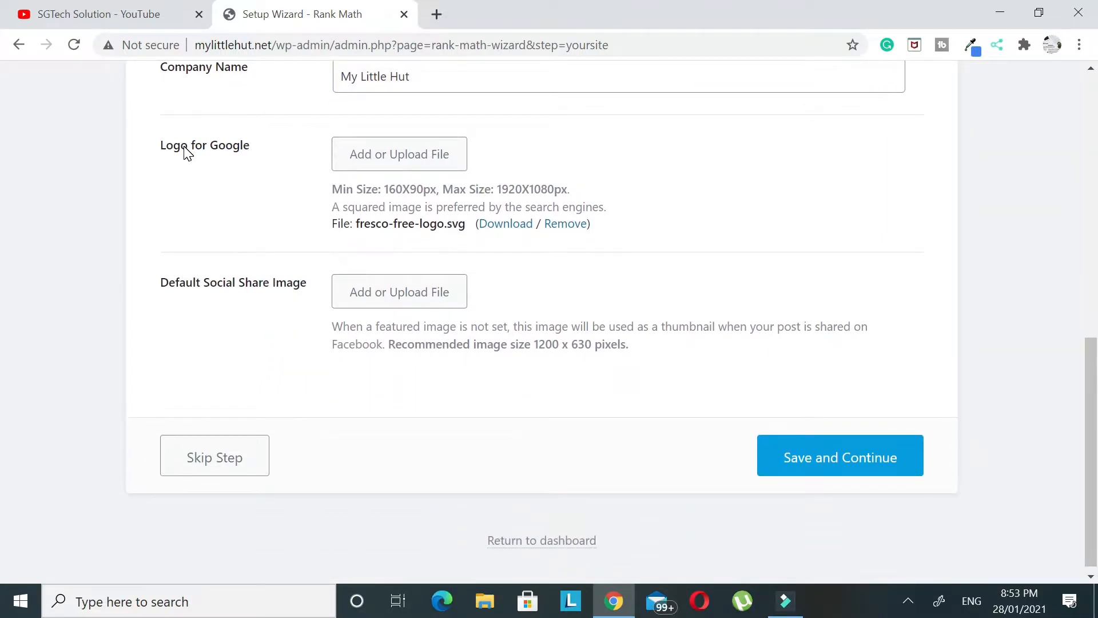
pyautogui.moveTo(182, 149); pyautogui.dragTo(295, 153)
pyautogui.click(837, 473)
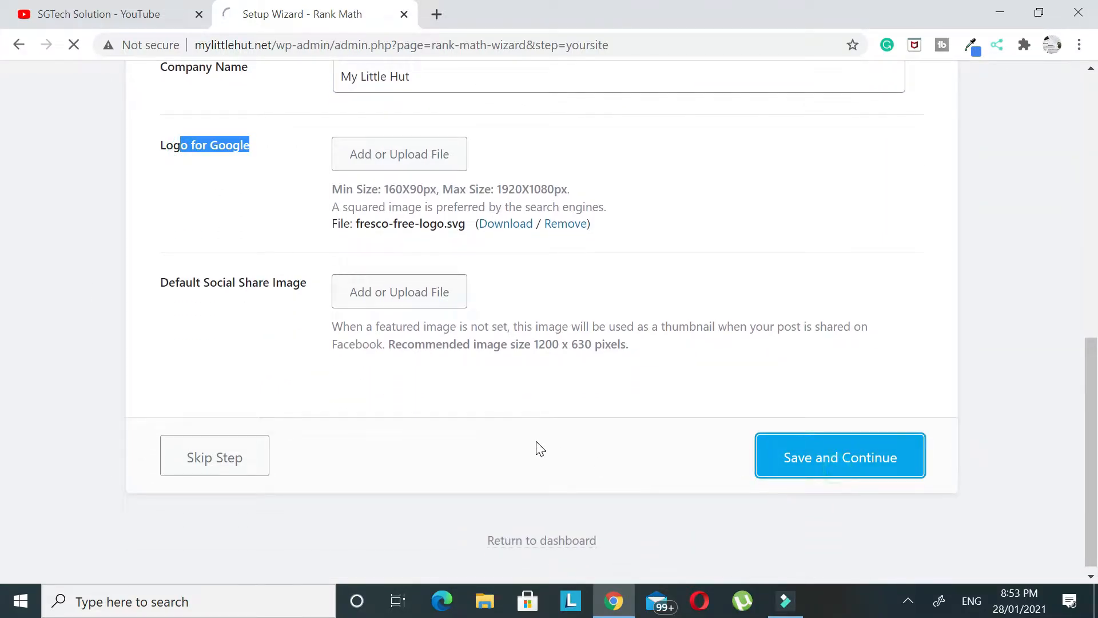
# Review the benefits of connecting a Rank Math account to Google services and skip the Analytics step.
pyautogui.scroll(-2, 538, 442)
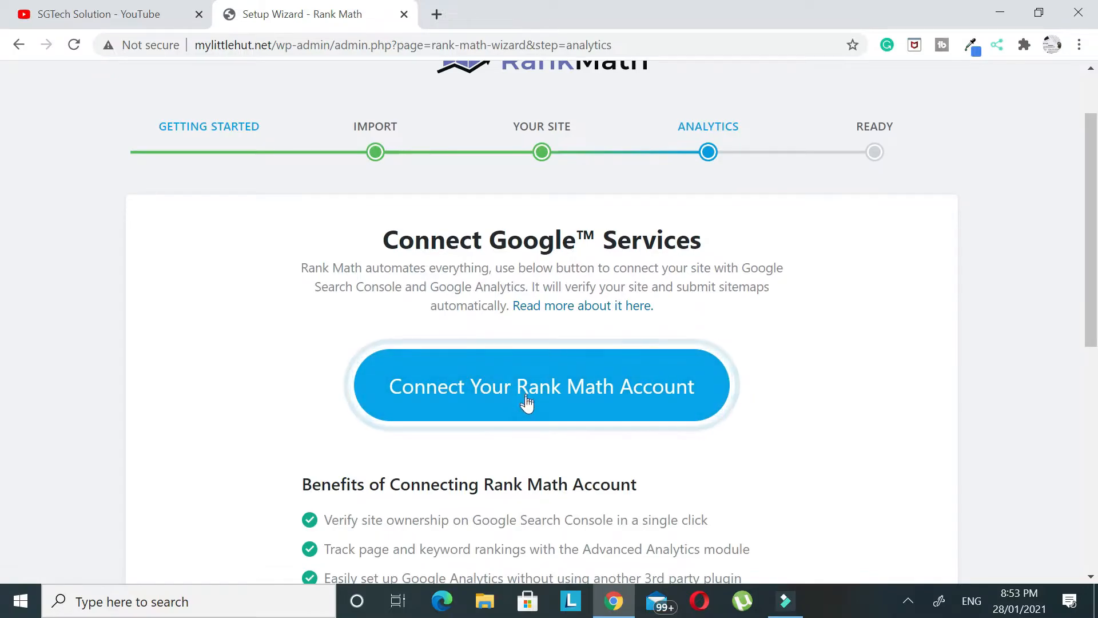
pyautogui.scroll(-3, 631, 416)
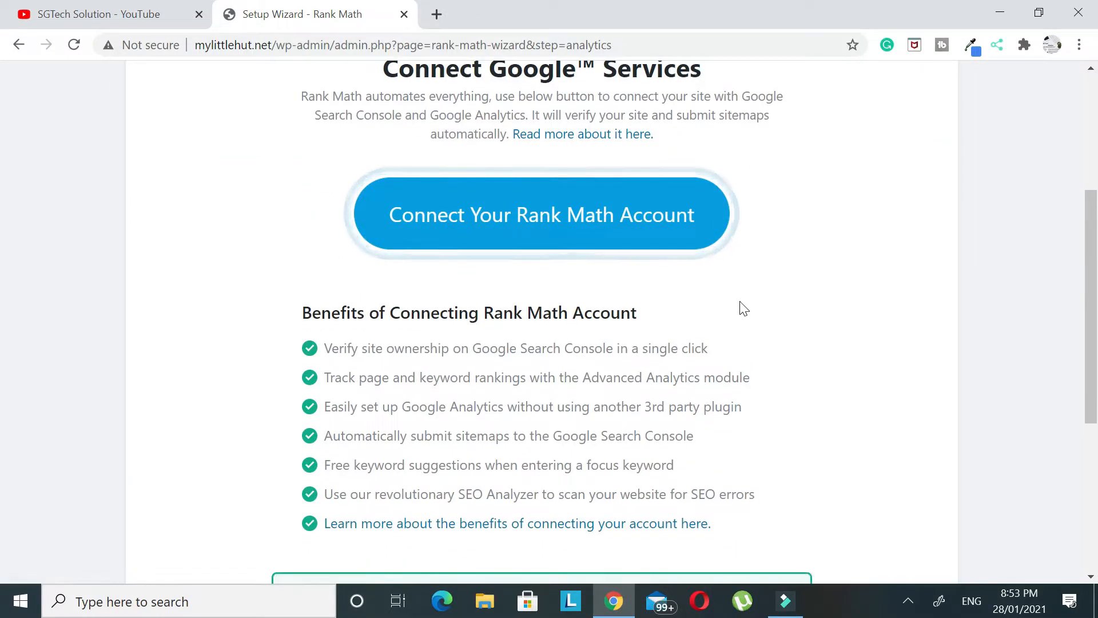
pyautogui.scroll(-4, 543, 236)
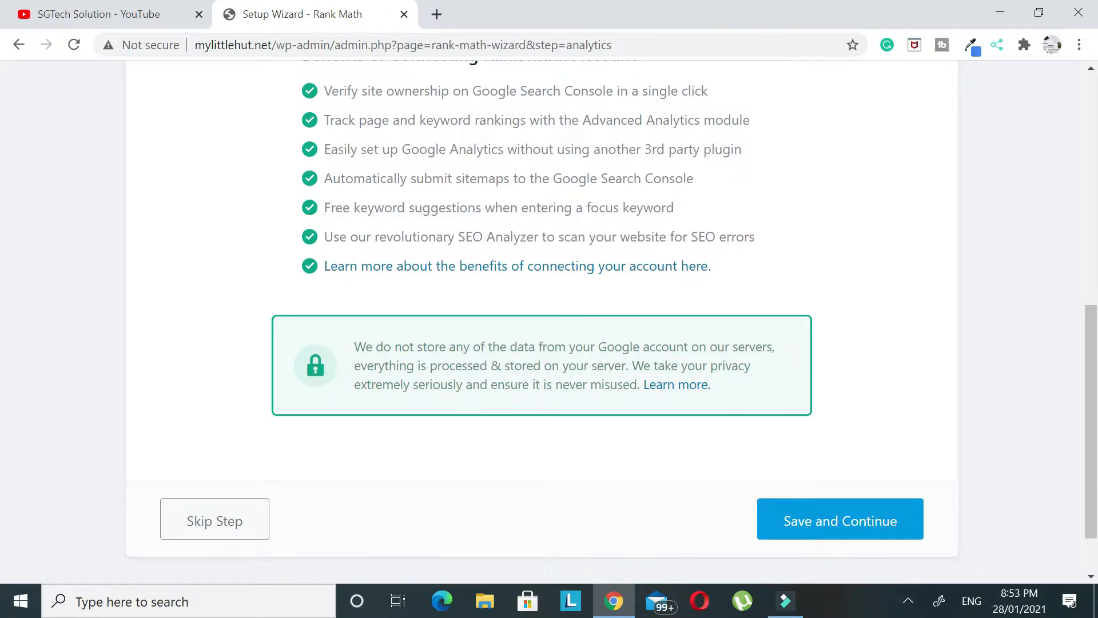
pyautogui.scroll(5, 660, 376)
pyautogui.scroll(-7, 657, 377)
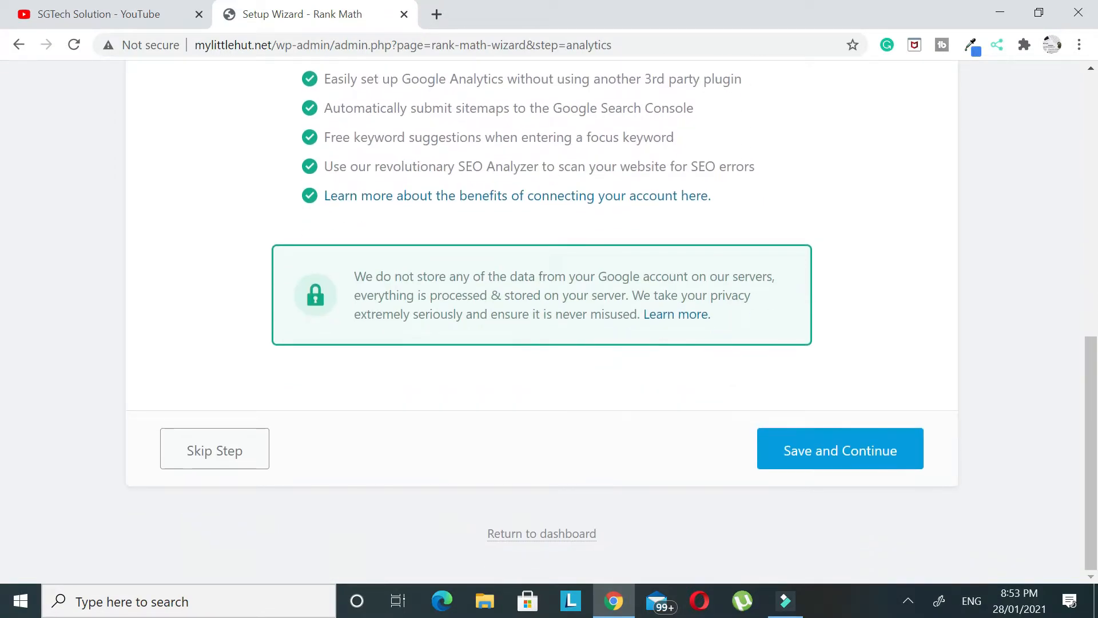
pyautogui.scroll(1, 343, 217)
pyautogui.moveTo(331, 106); pyautogui.dragTo(748, 276)
pyautogui.scroll(5, 772, 274)
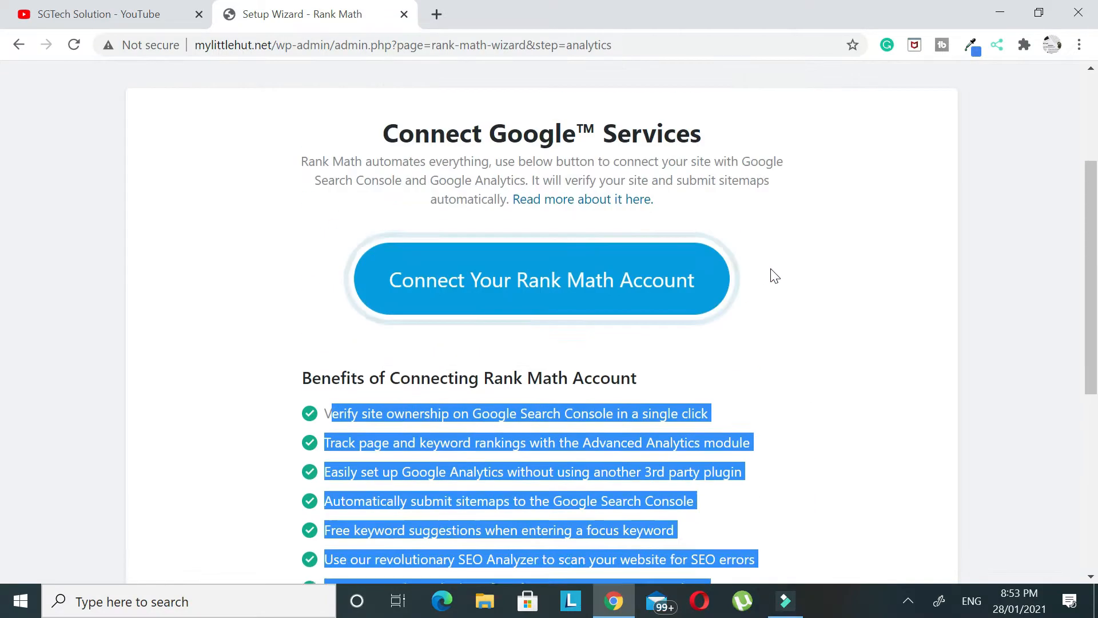
pyautogui.scroll(-5, 532, 320)
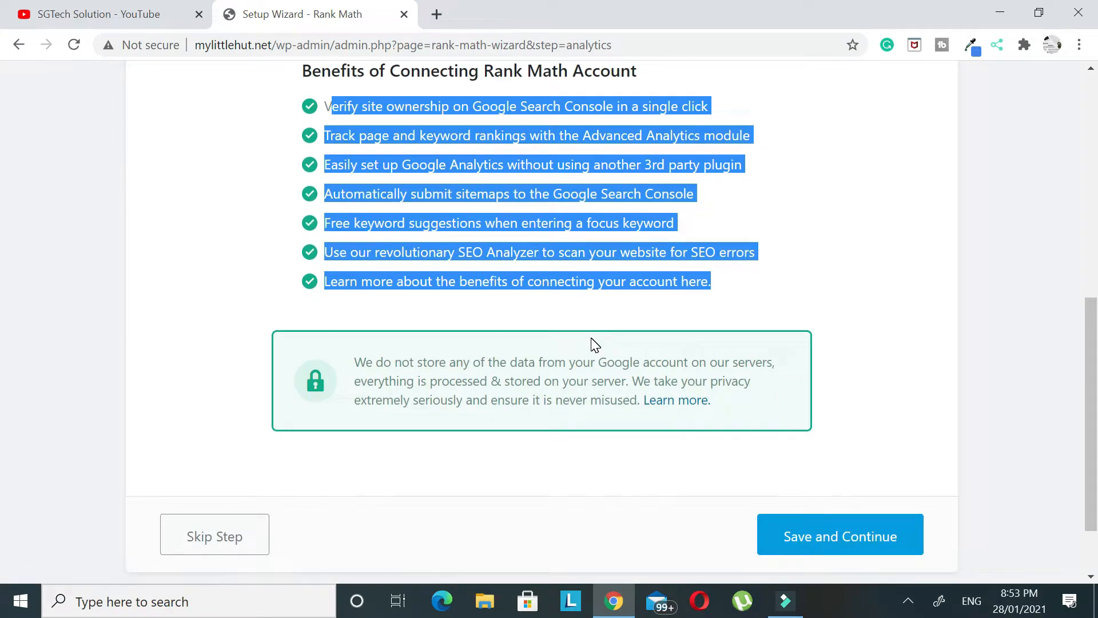
pyautogui.click(233, 552)
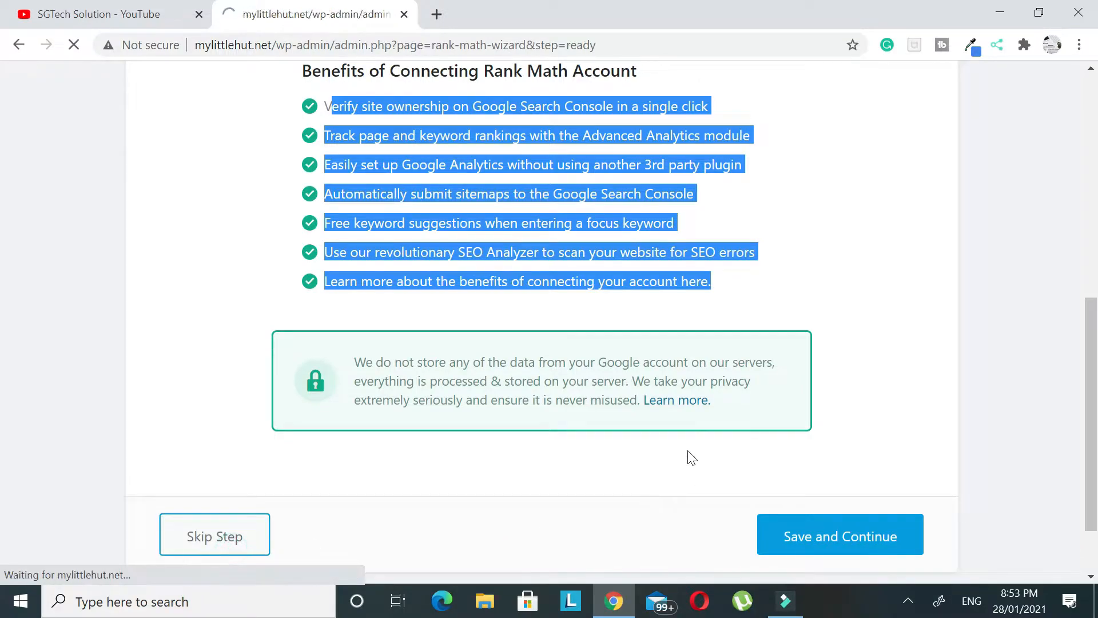
pyautogui.scroll(-3, 686, 452)
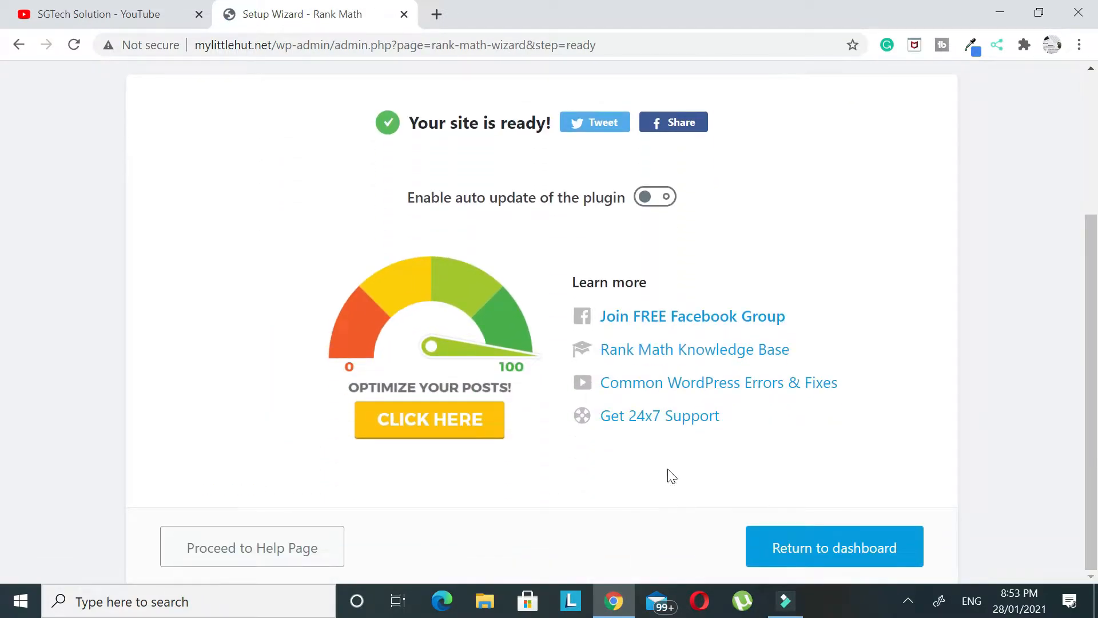
# Leave the completed Rank Math setup wizard and return to the WordPress dashboard.
pyautogui.moveTo(418, 123); pyautogui.dragTo(595, 197)
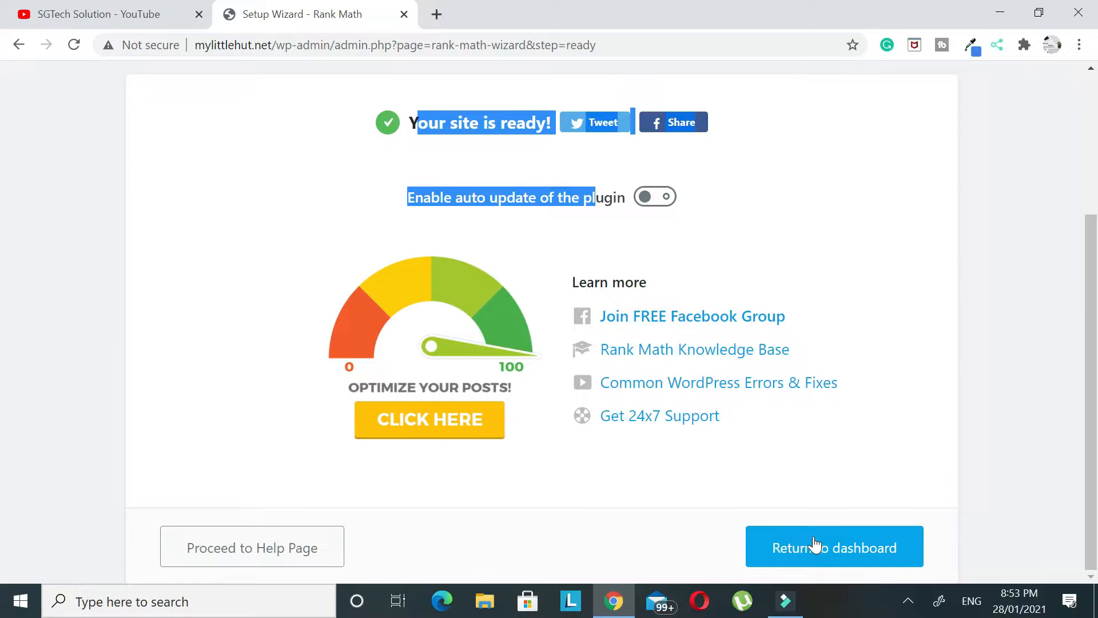
pyautogui.click(829, 552)
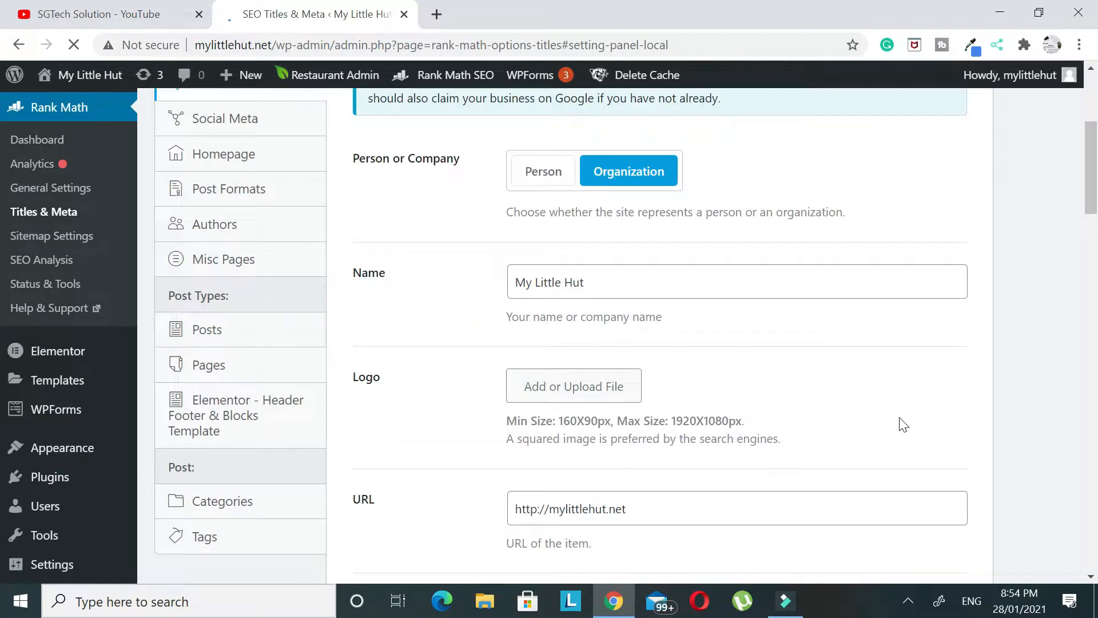
pyautogui.scroll(5, 490, 412)
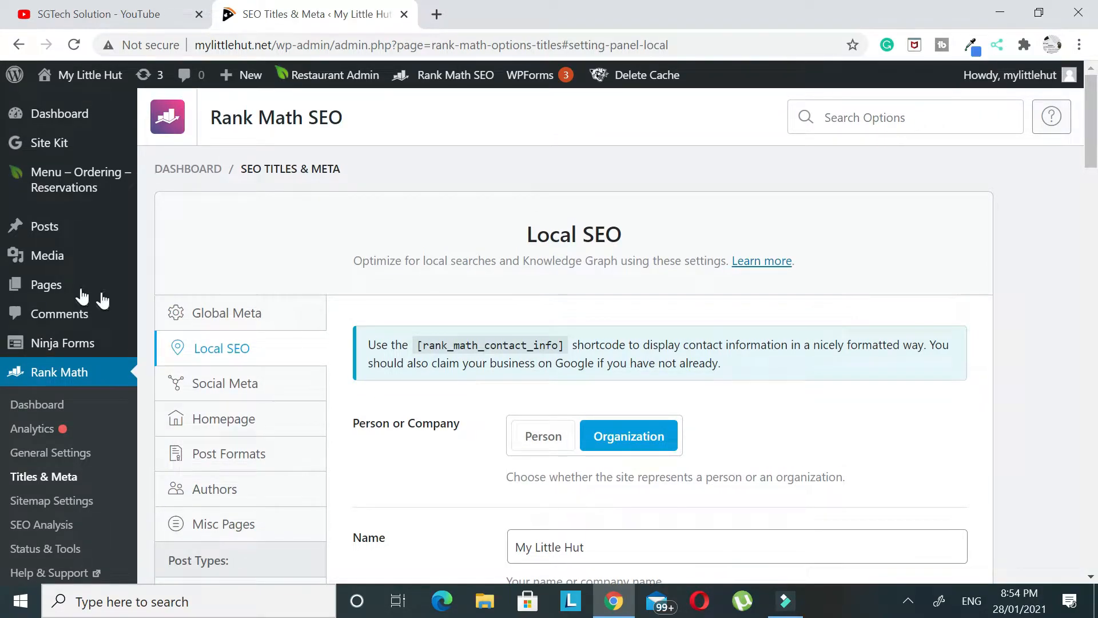
# Find the Home front page in the site's page list and open it for editing with Elementor.
pyautogui.click(37, 287)
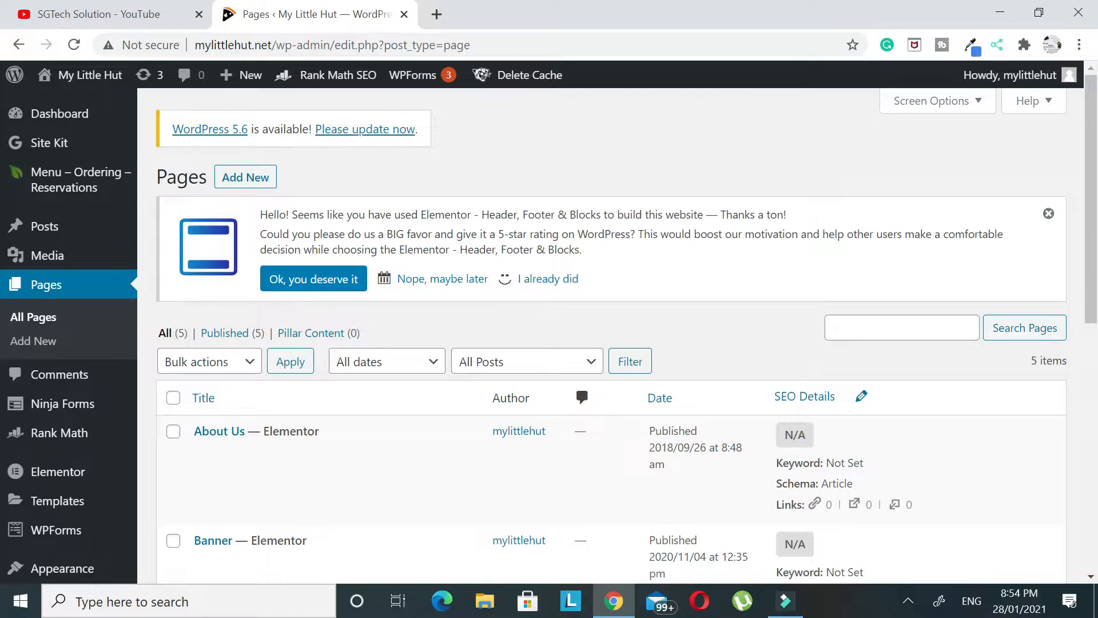
pyautogui.scroll(-5, 496, 306)
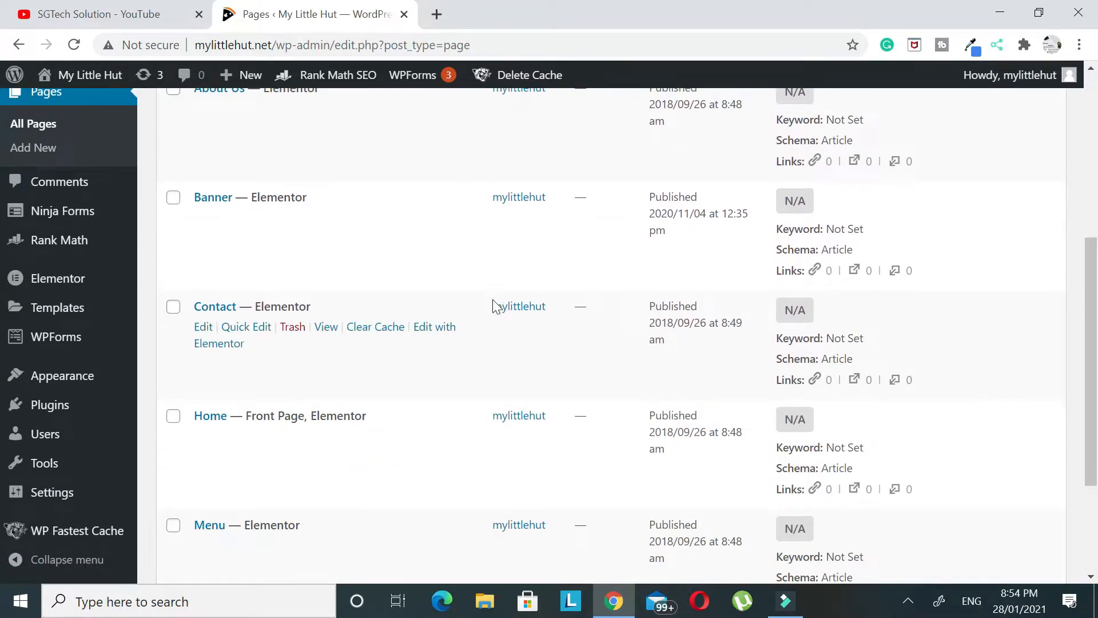
pyautogui.scroll(-2, 493, 307)
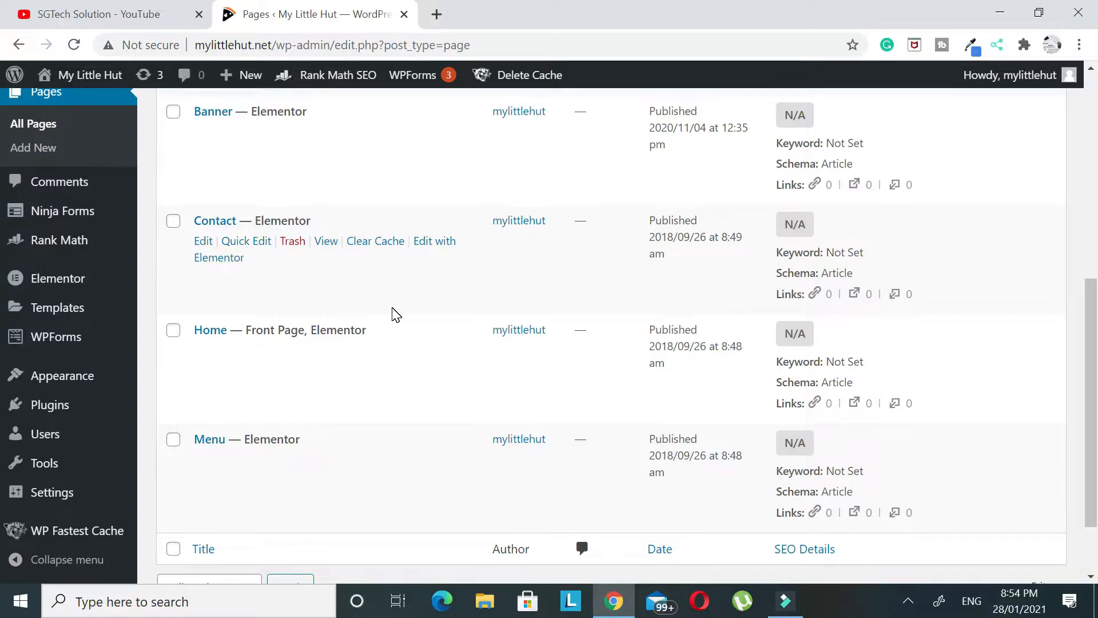
pyautogui.moveTo(776, 334); pyautogui.dragTo(809, 340)
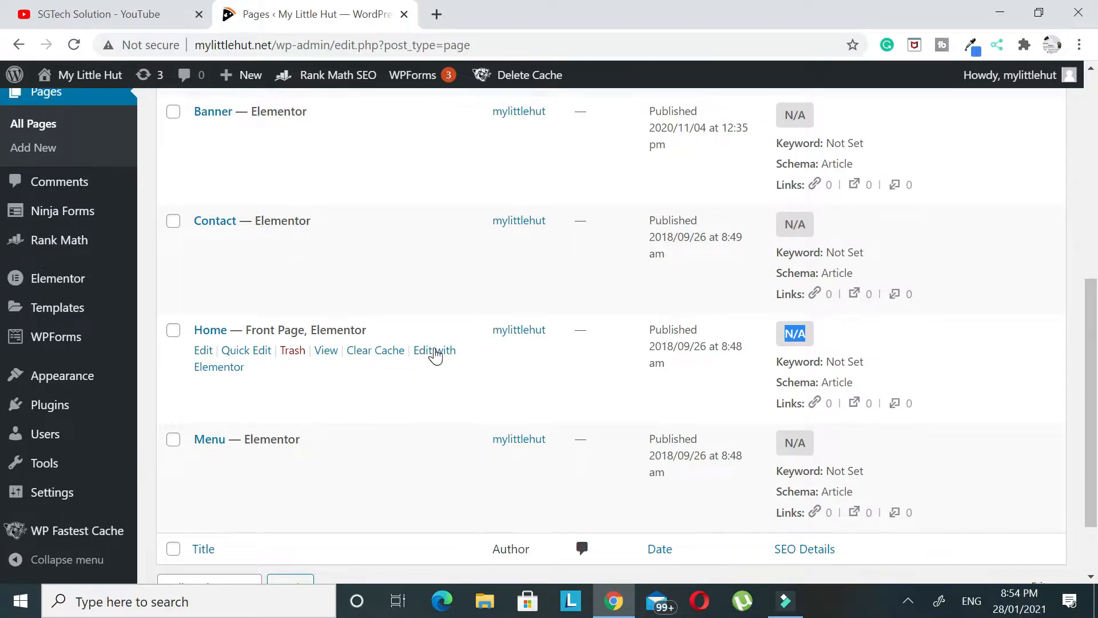
pyautogui.click(433, 350)
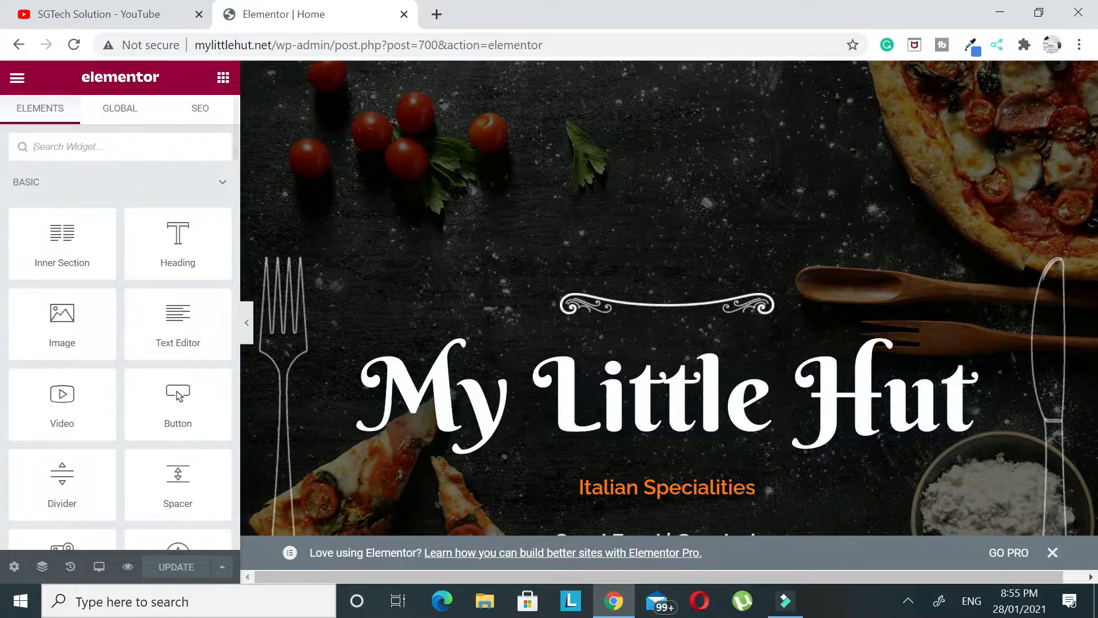
# Examine the Home page's SEO score, focus keyword setting and the Basic SEO, Additional and Title Readability checks.
pyautogui.click(196, 114)
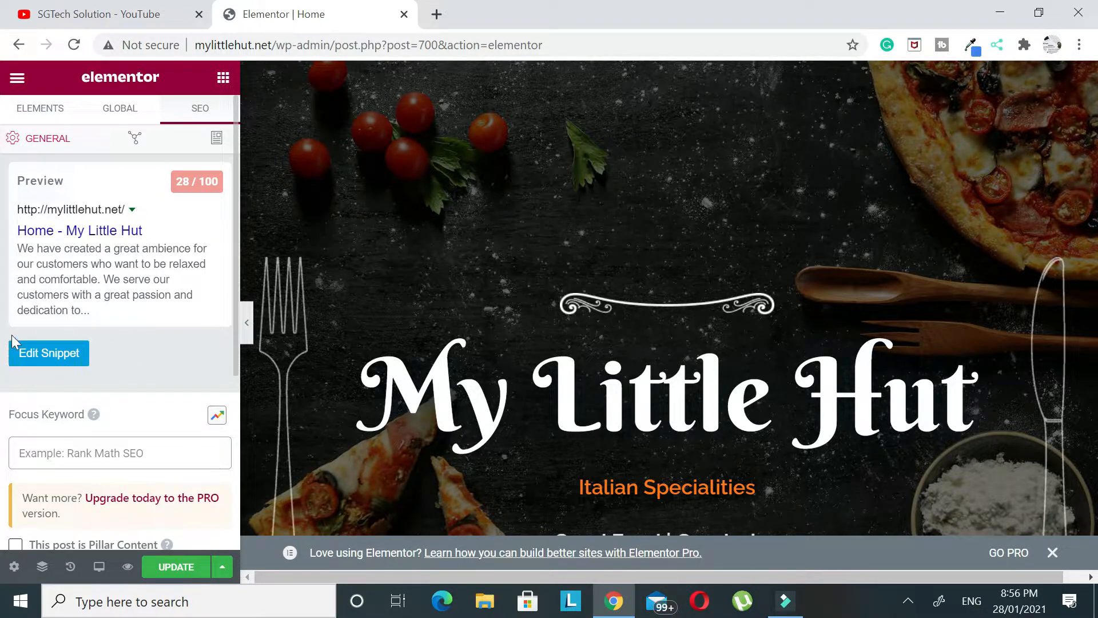
pyautogui.scroll(-4, 7, 374)
pyautogui.moveTo(60, 157); pyautogui.dragTo(13, 157)
pyautogui.scroll(-2, 74, 223)
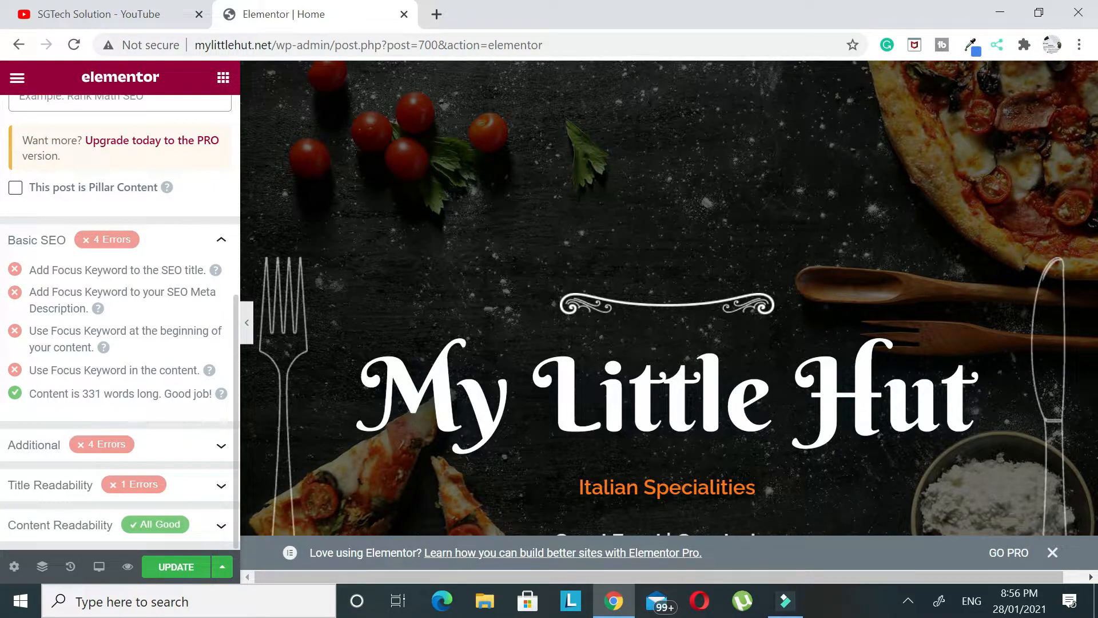
pyautogui.click(21, 446)
pyautogui.scroll(-3, 69, 418)
pyautogui.click(48, 485)
pyautogui.scroll(-1, 94, 394)
pyautogui.scroll(8, 113, 430)
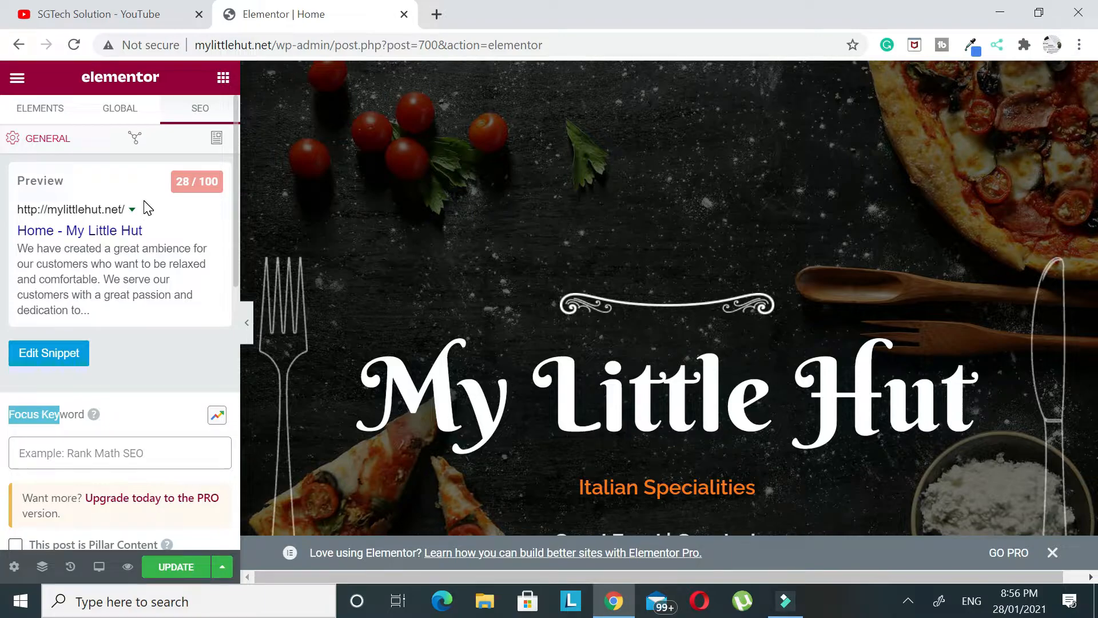
pyautogui.moveTo(169, 176); pyautogui.dragTo(188, 174)
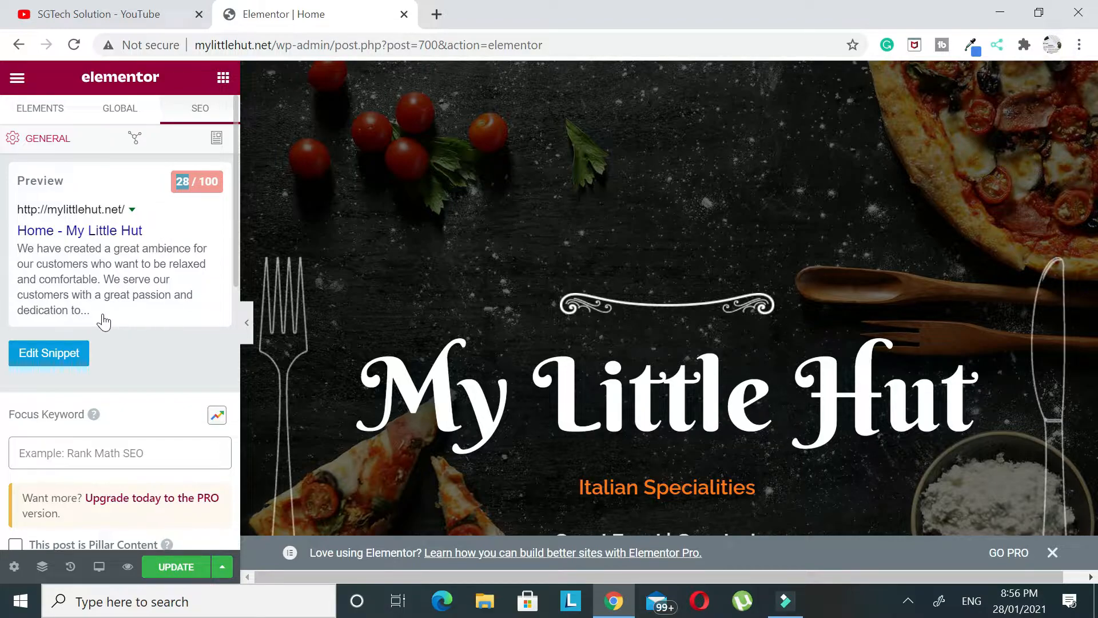
# Open the Home page's snippet editor and review its title, permalink and description fields and the title length limit.
pyautogui.click(68, 364)
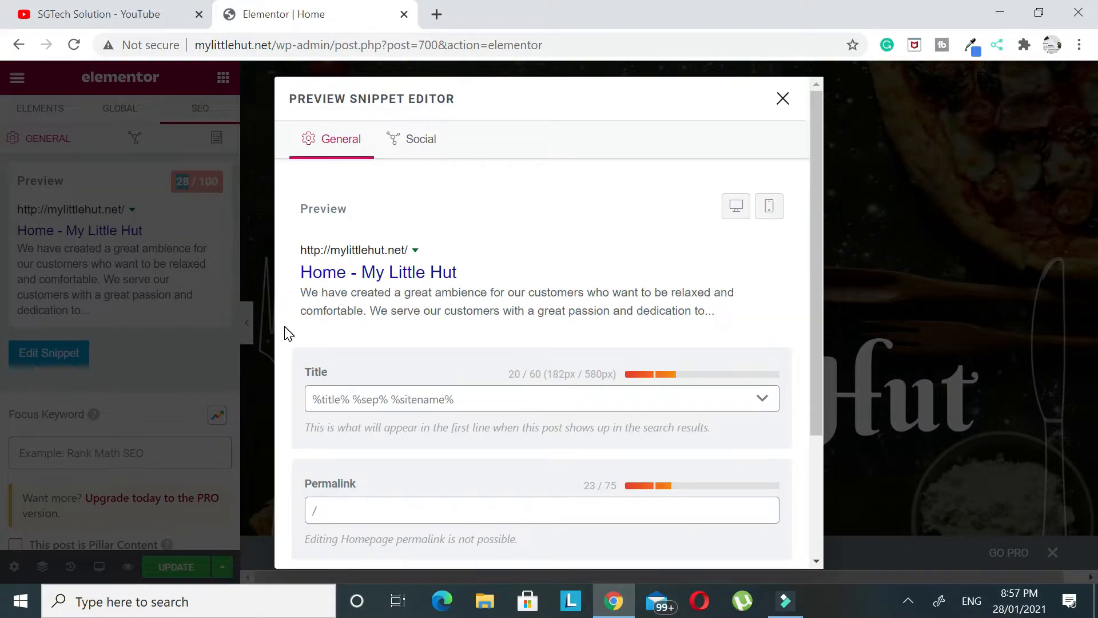
pyautogui.scroll(-3, 371, 318)
pyautogui.click(372, 316)
pyautogui.scroll(3, 371, 316)
pyautogui.scroll(-2, 522, 311)
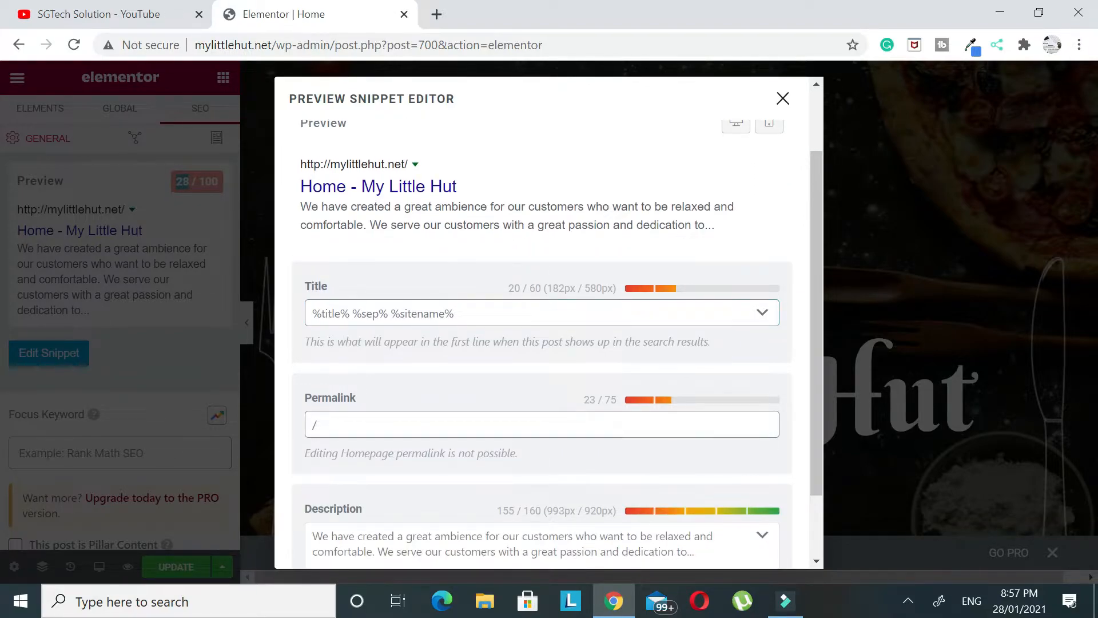
pyautogui.moveTo(589, 290); pyautogui.dragTo(594, 291)
pyautogui.click(600, 288)
pyautogui.doubleClick(586, 284)
pyautogui.moveTo(565, 289); pyautogui.dragTo(544, 289)
# Remove the %title% and %sep% variables from the snippet title, keeping only %sitename%.
pyautogui.moveTo(327, 313)
pyautogui.mouseDown()
pyautogui.moveTo(348, 313)
pyautogui.moveTo(313, 314)
pyautogui.mouseUp()
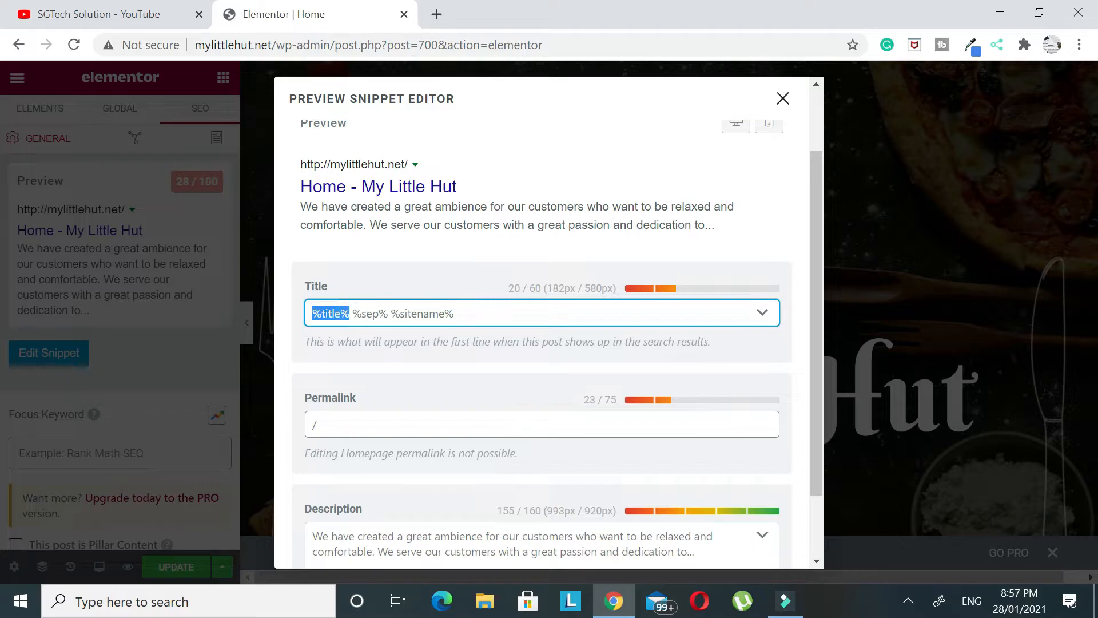
pyautogui.press('BackSpace')
pyautogui.moveTo(355, 314); pyautogui.dragTo(294, 320)
pyautogui.press('BackSpace')
# Append the separator character variable and the text "Best mediterranean restaurant melbourne" to the snippet title after %sitename%.
pyautogui.click(436, 309)
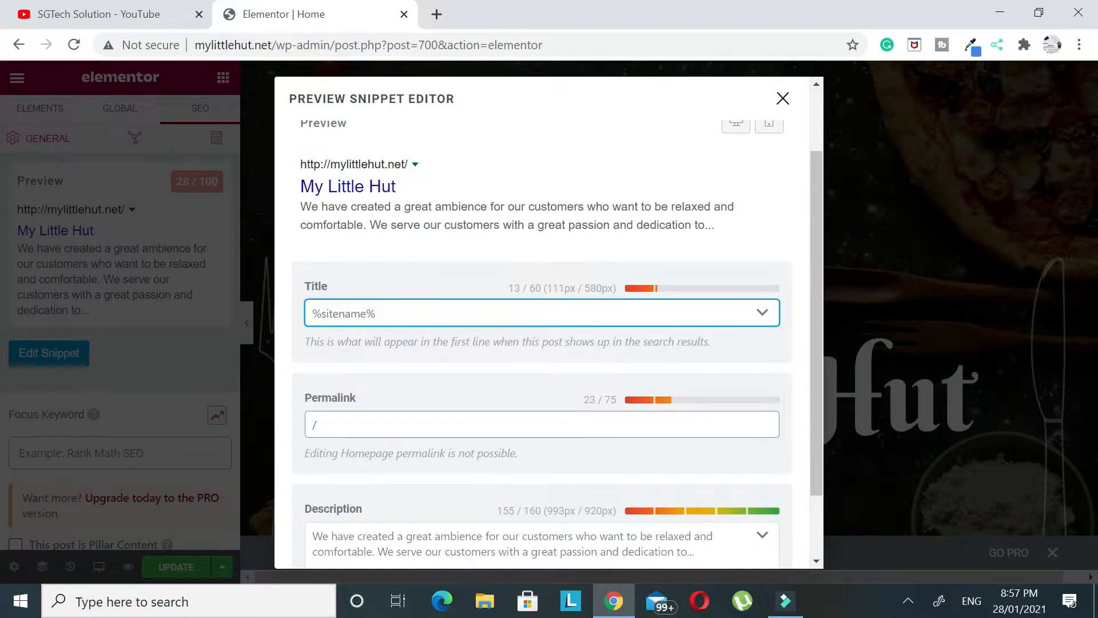
pyautogui.click(762, 312)
pyautogui.click(501, 426)
pyautogui.scroll(-5, 502, 426)
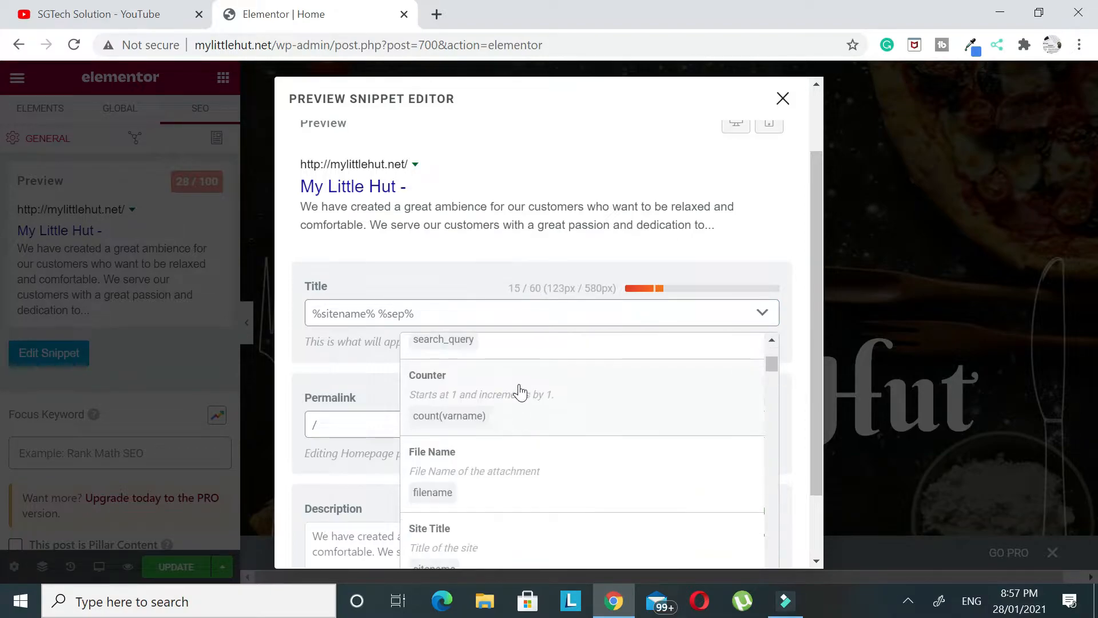
pyautogui.scroll(5, 504, 428)
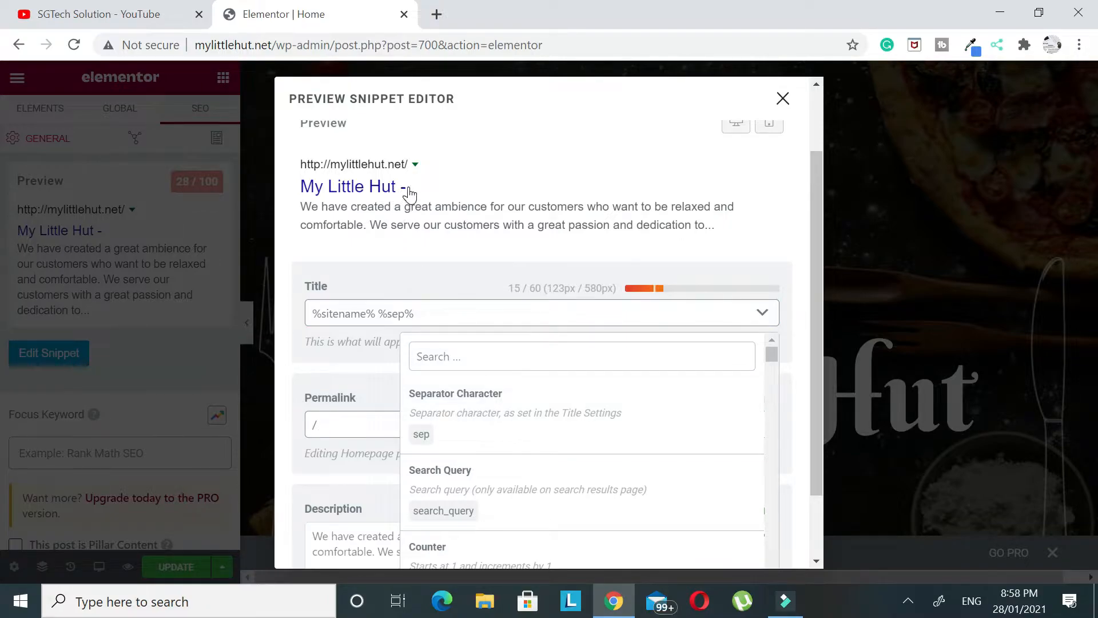
pyautogui.click(593, 313)
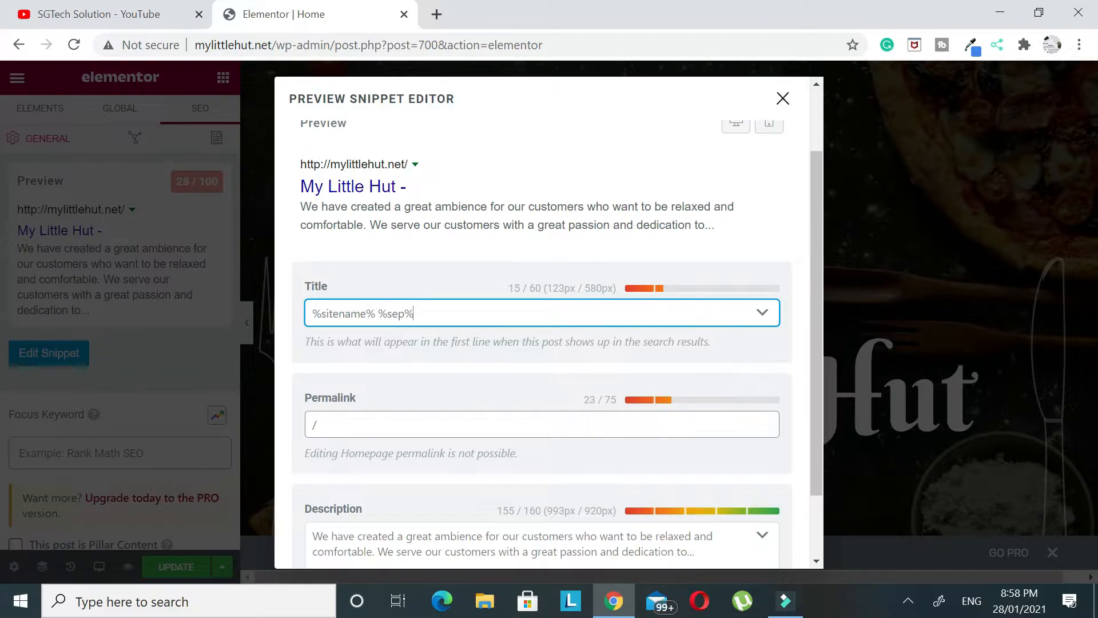
pyautogui.write('Best mediterranean restaurant melbourne')
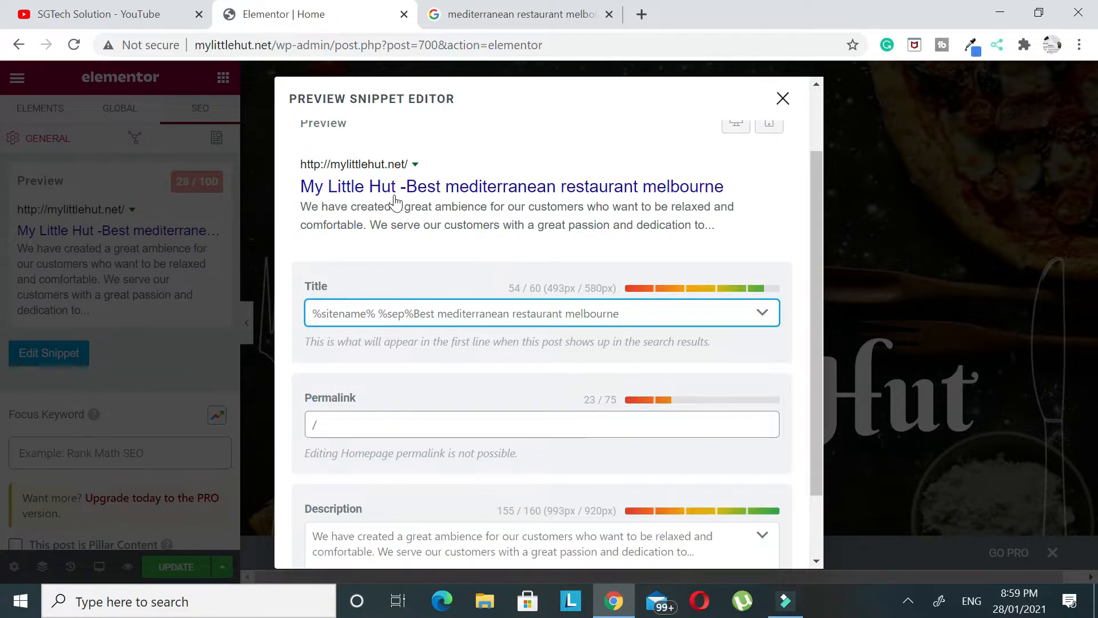
# Capitalize the words in the snippet title so that it ends with "Best Mediterranean Restaurant Melbourne".
pyautogui.click(443, 313)
pyautogui.press('BackSpace')
pyautogui.write('M')
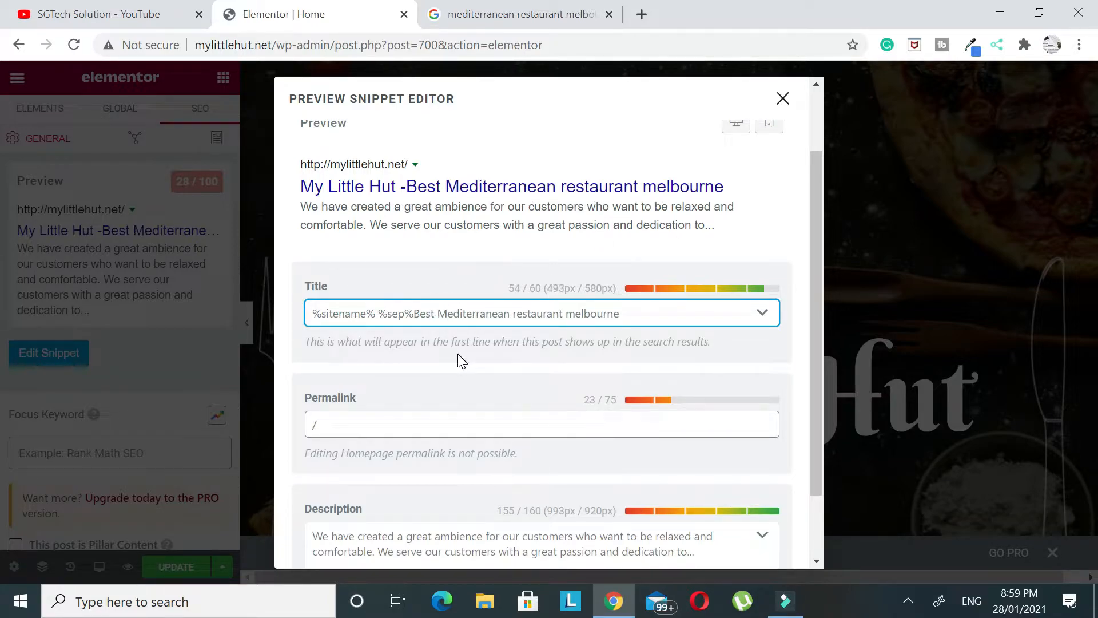
pyautogui.click(515, 313)
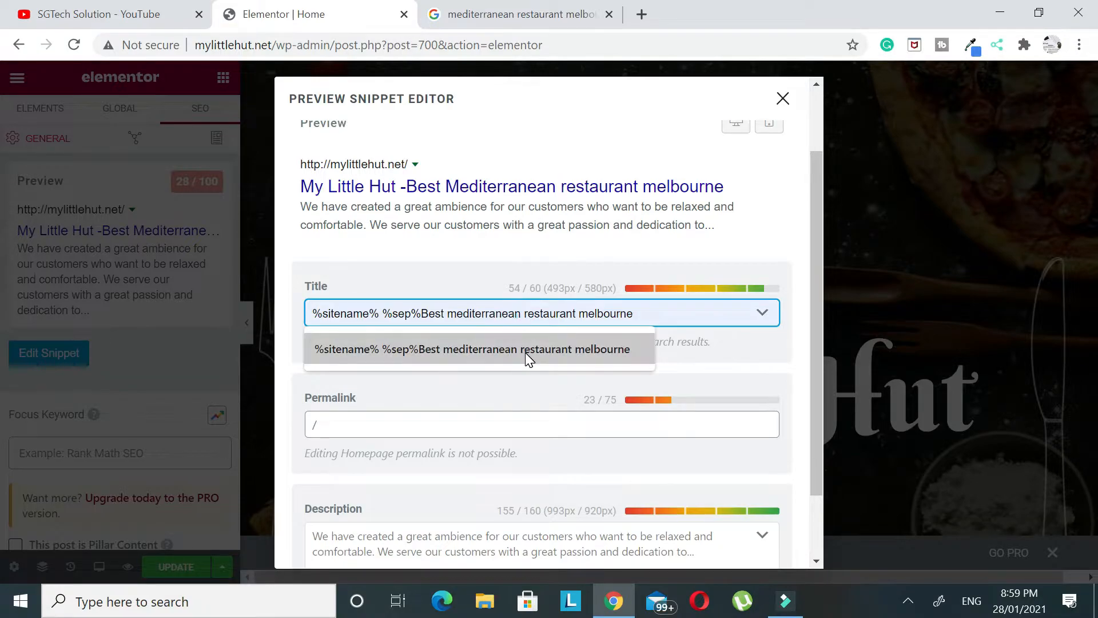
pyautogui.click(516, 314)
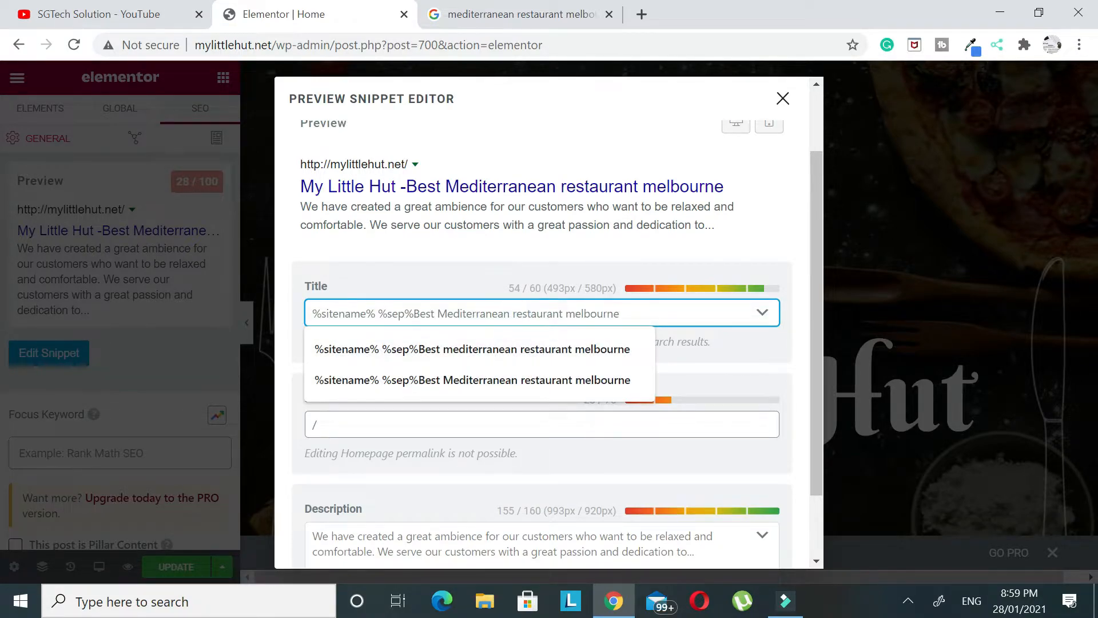
pyautogui.press('BackSpace')
pyautogui.write('R')
pyautogui.click(571, 313)
pyautogui.press('BackSpace')
pyautogui.write('M')
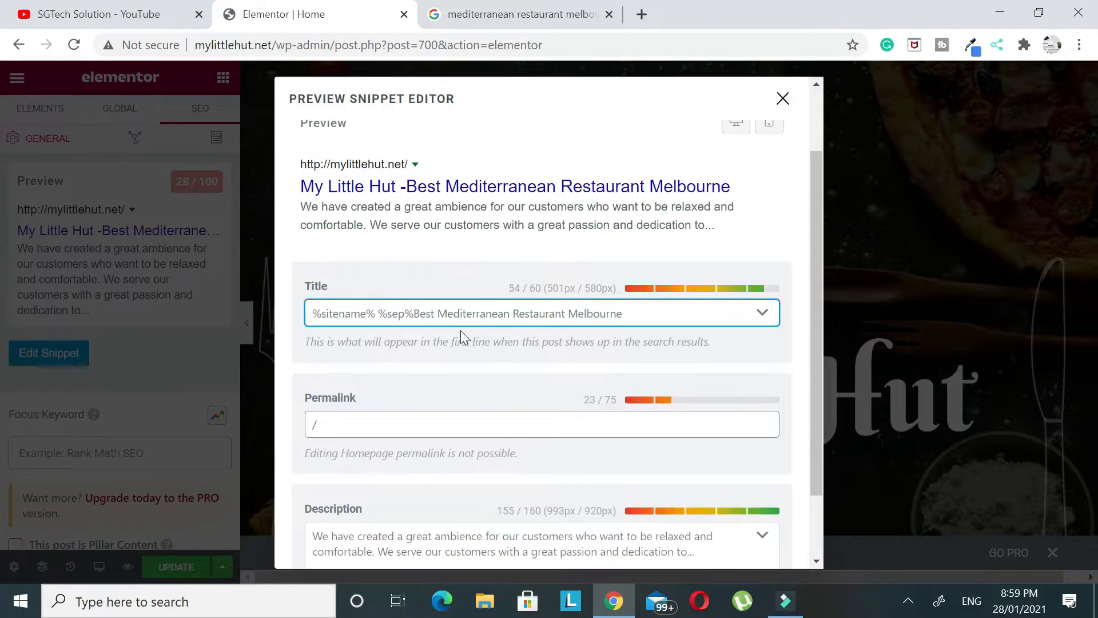
# Set the description to "It seems Melbourne could be over its Mediterranean food obsession and circling back to its European roots. In the last few months alone we've.".
pyautogui.scroll(-2, 464, 330)
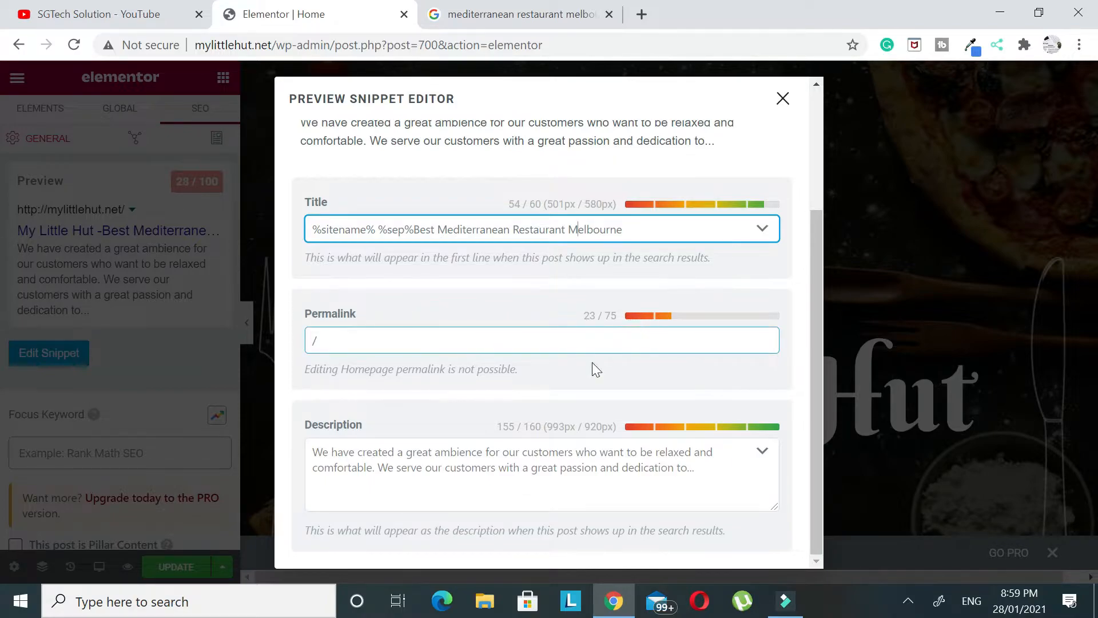
pyautogui.click(408, 477)
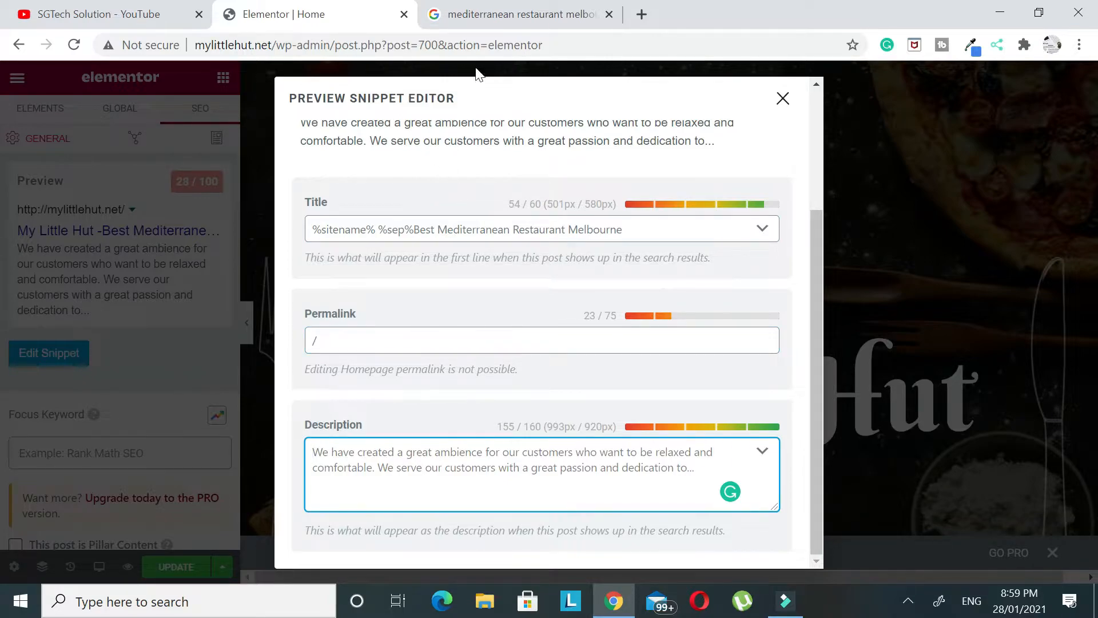
pyautogui.hotkey('ctrl', 'a')
pyautogui.write("It seems Melbourne could be over its Mediterranean food obsession and circling back to its European roots. In the last few months alone we've")
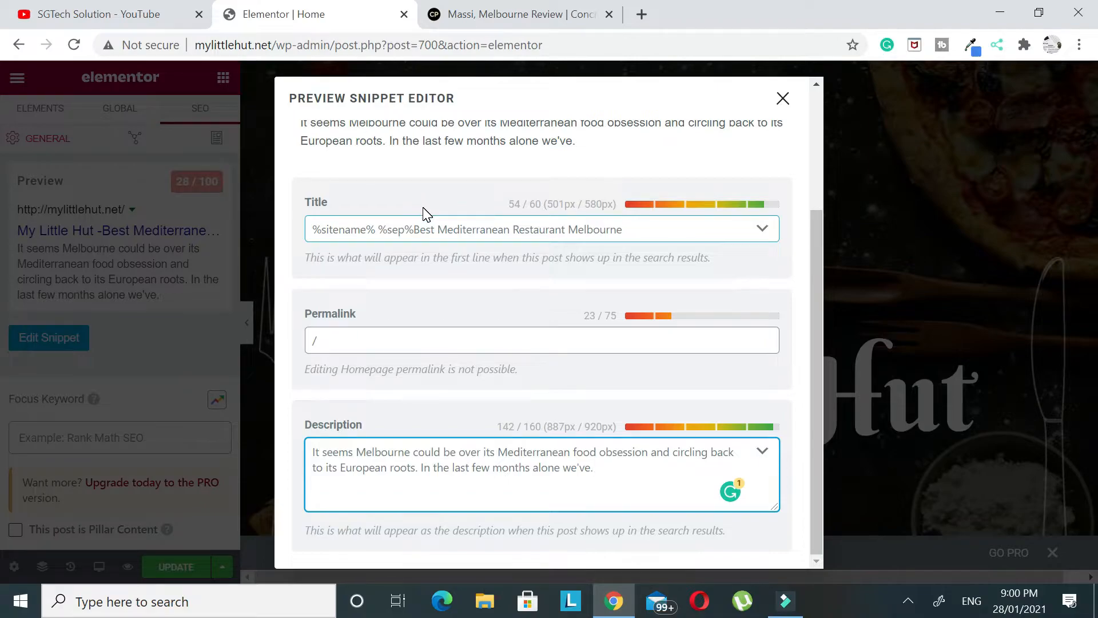
# Copy the word "Mediterranean" from the snippet title.
pyautogui.moveTo(438, 229); pyautogui.dragTo(510, 229)
pyautogui.hotkey('ctrl', 'c')
pyautogui.click(473, 205)
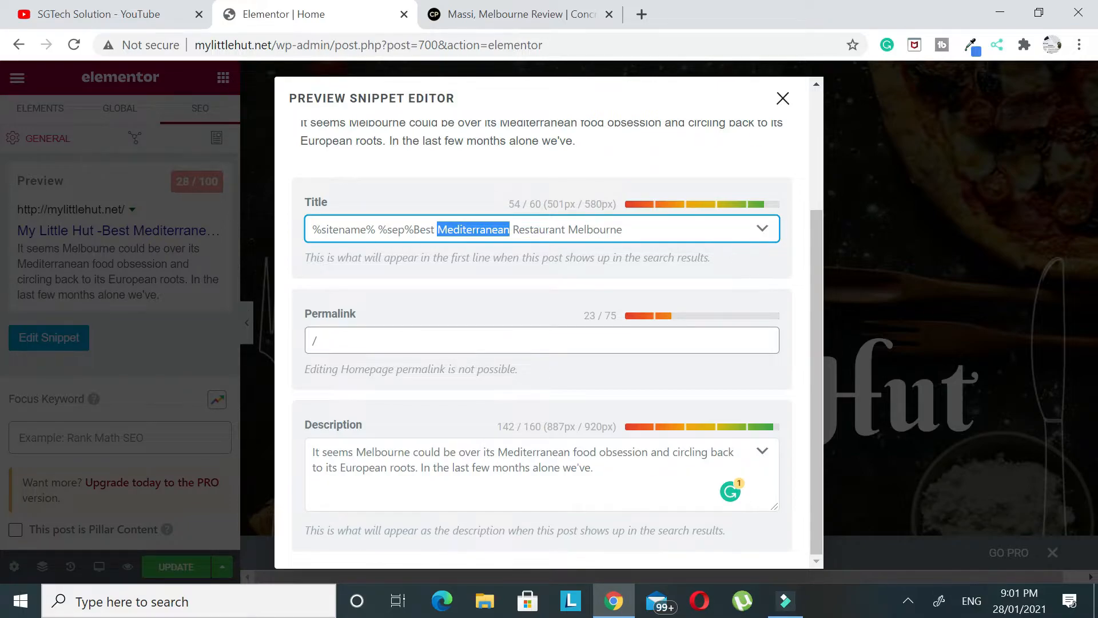
# Check the use of "Mediterranean" in both the snippet title and description, and close the snippet editor.
pyautogui.moveTo(314, 203); pyautogui.dragTo(321, 202)
pyautogui.moveTo(443, 229); pyautogui.dragTo(492, 229)
pyautogui.moveTo(339, 420); pyautogui.dragTo(355, 422)
pyautogui.moveTo(507, 452); pyautogui.dragTo(564, 452)
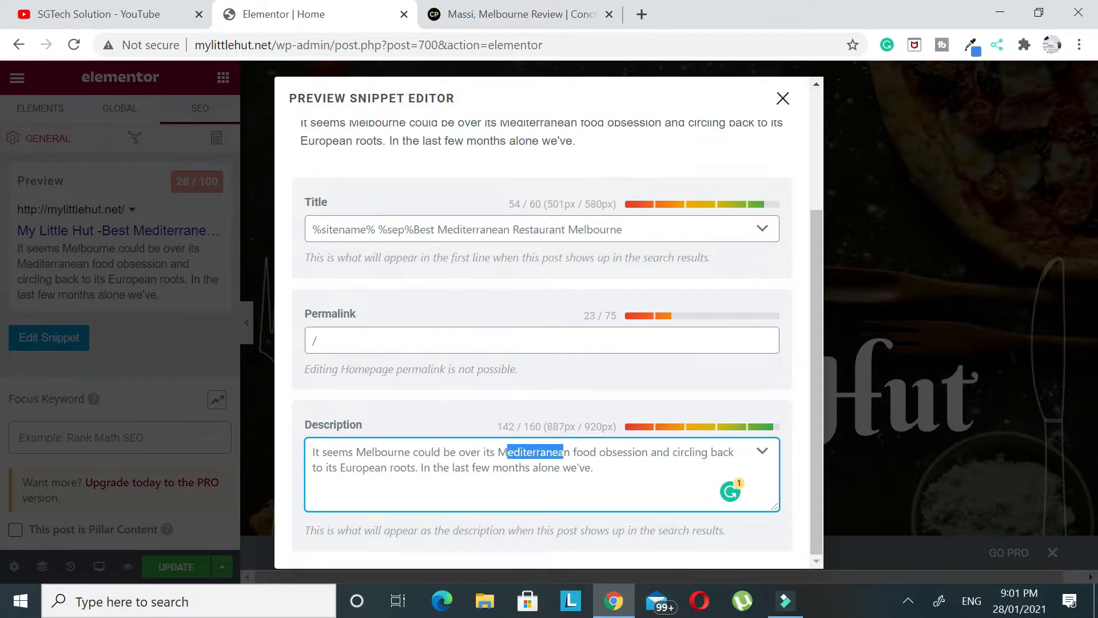
pyautogui.click(792, 161)
pyautogui.click(783, 101)
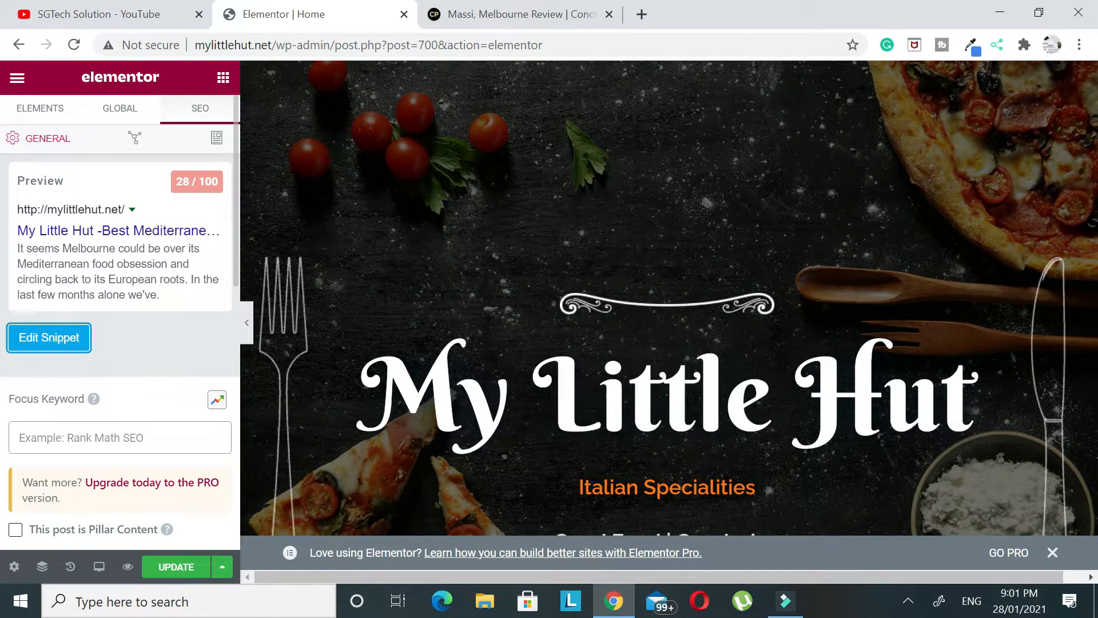
# Add the copied word "Mediterranean" as the Home page's focus keyword and check the SEO score.
pyautogui.scroll(-2, 189, 235)
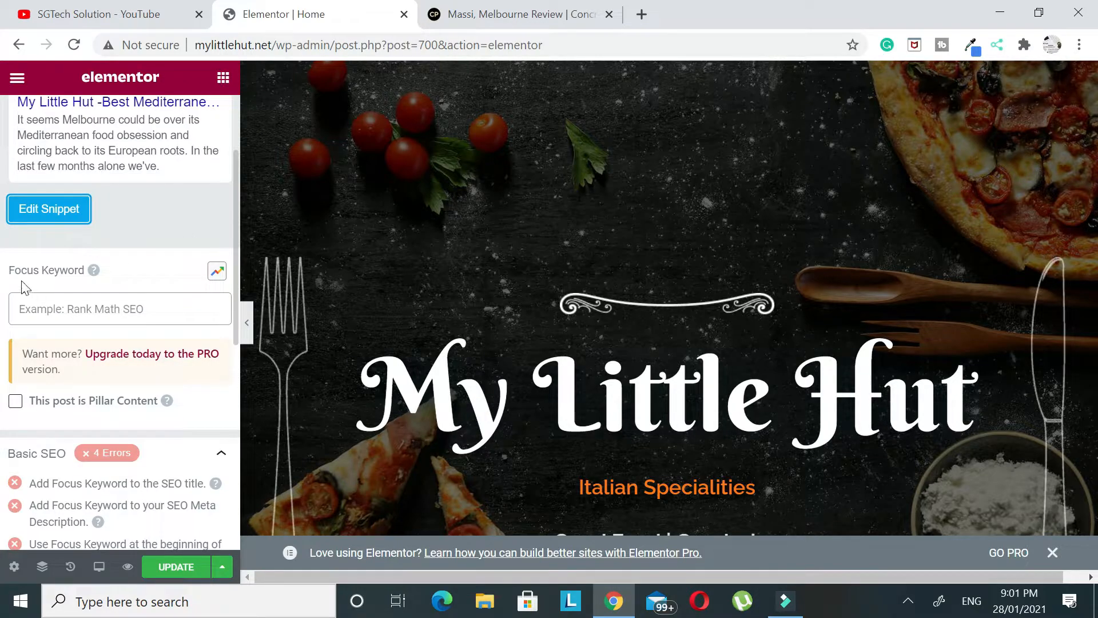
pyautogui.moveTo(27, 270); pyautogui.dragTo(8, 269)
pyautogui.click(71, 312)
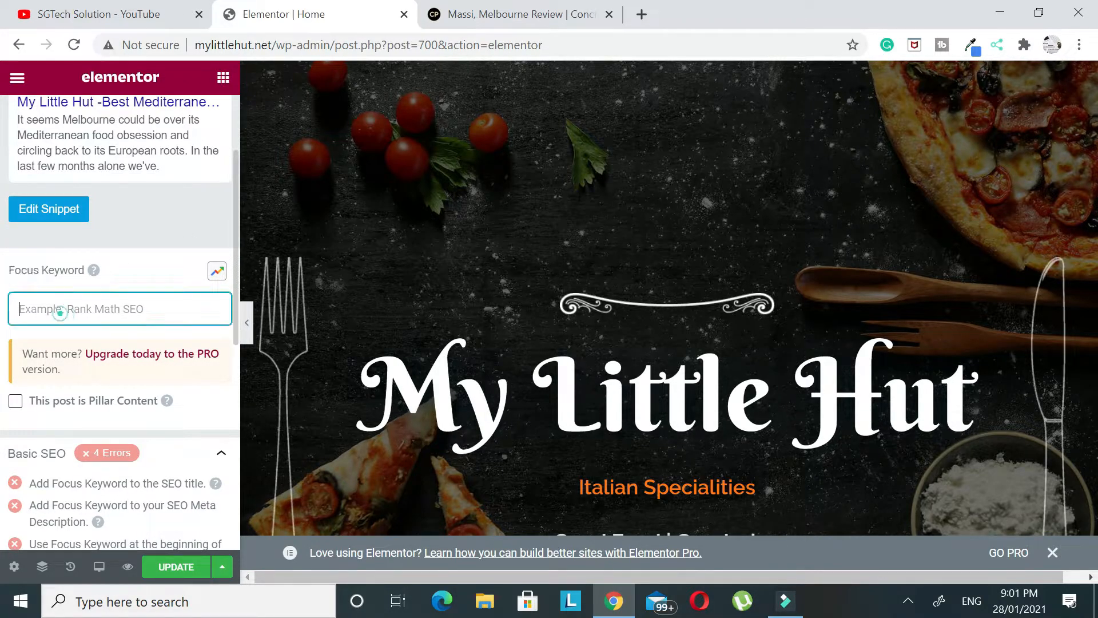
pyautogui.hotkey('ctrl', 'v')
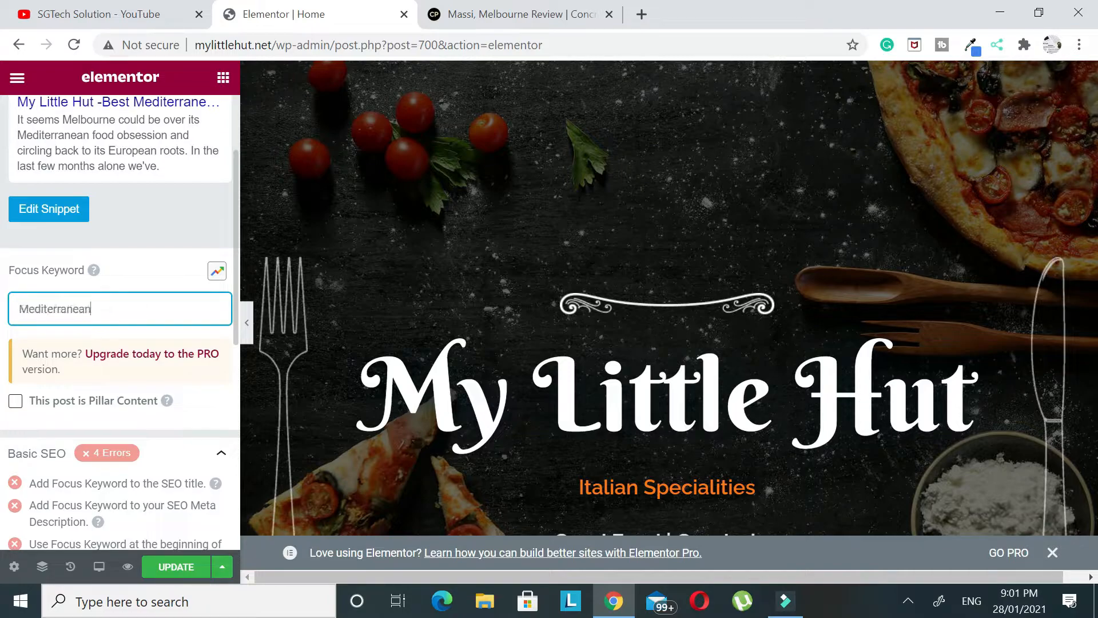
pyautogui.press('Return')
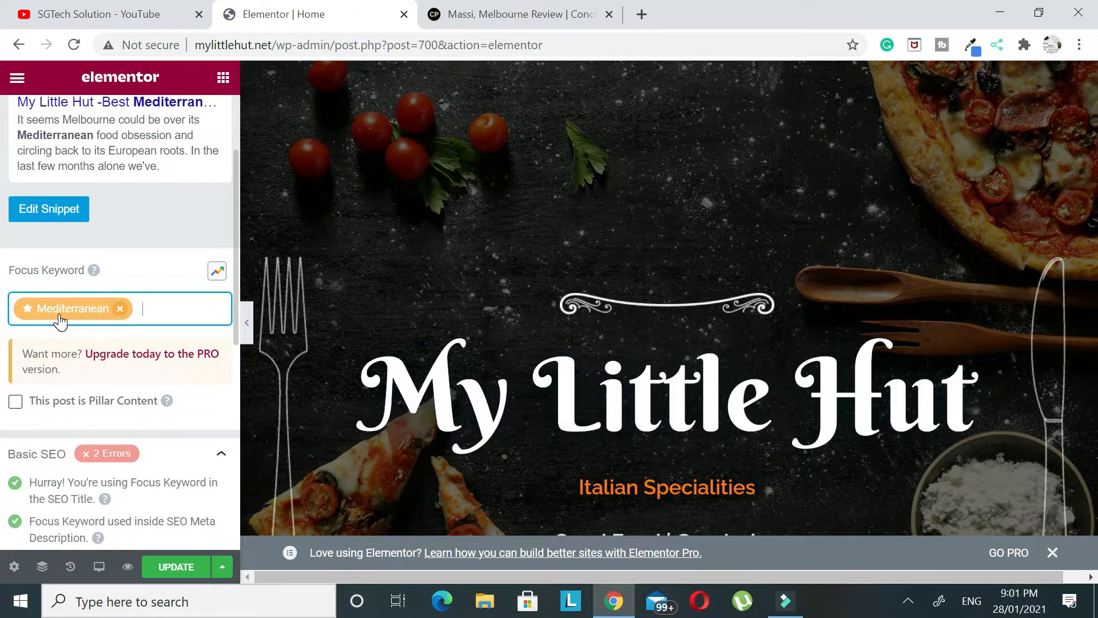
pyautogui.scroll(3, 54, 216)
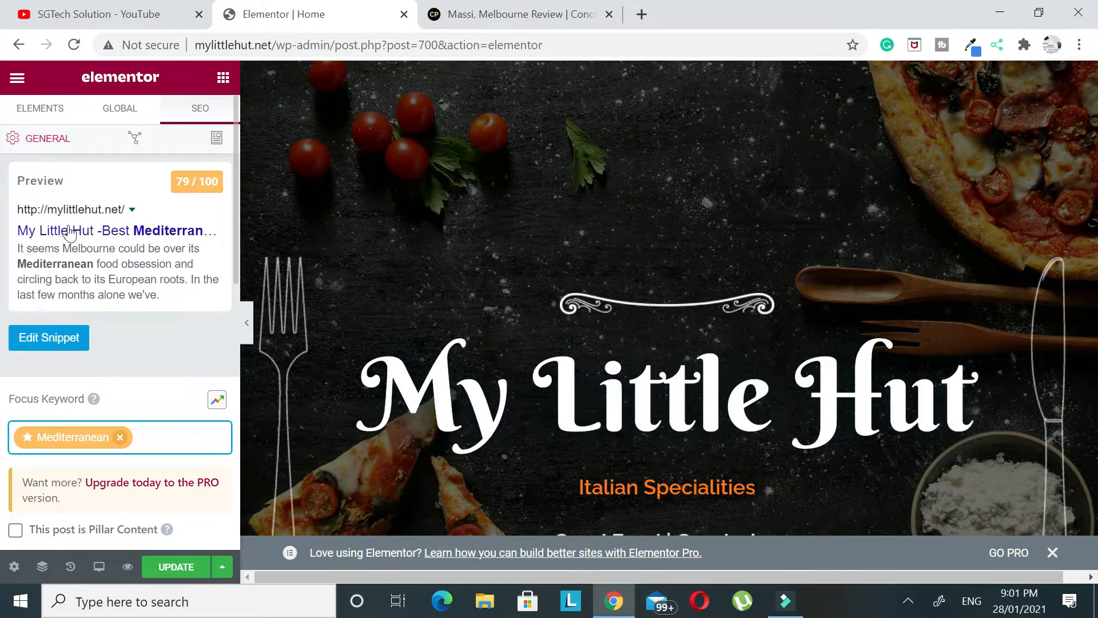
# Review the SEO score, then collapse the Basic SEO and Additional checks and reopen Basic SEO to read its focus keyword errors.
pyautogui.doubleClick(182, 181)
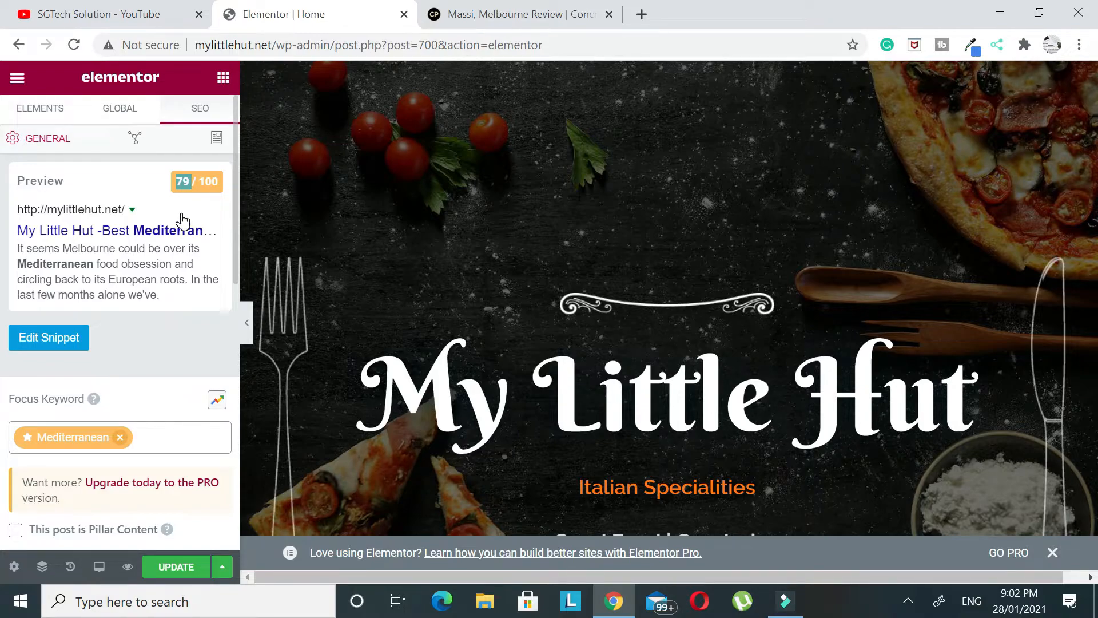
pyautogui.click(187, 181)
pyautogui.scroll(-2, 144, 332)
pyautogui.scroll(-4, 148, 294)
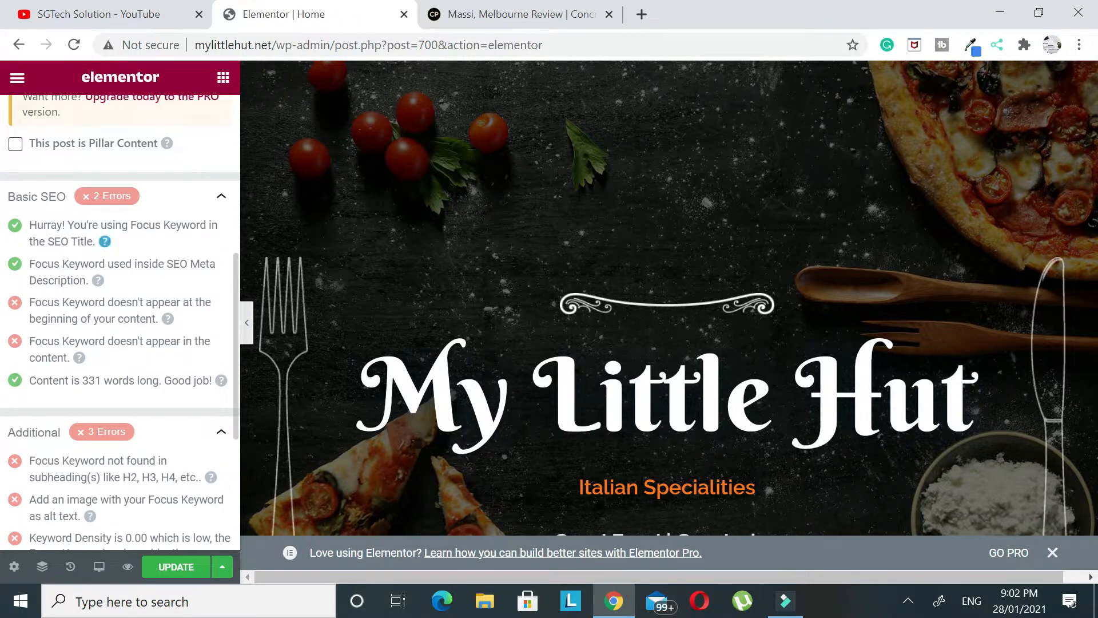
pyautogui.click(23, 198)
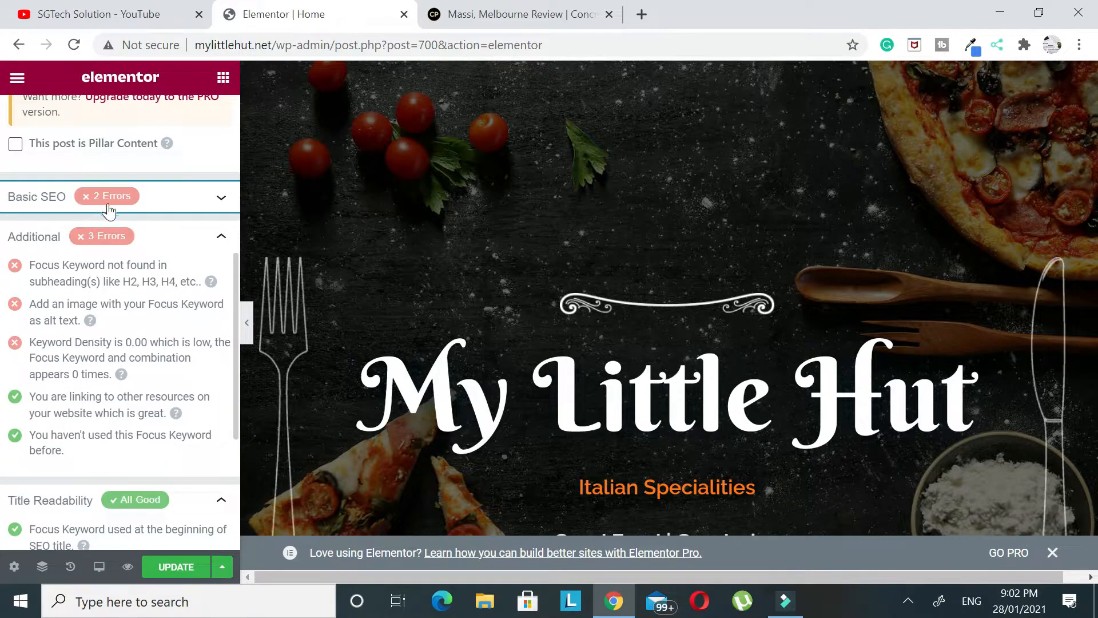
pyautogui.click(34, 238)
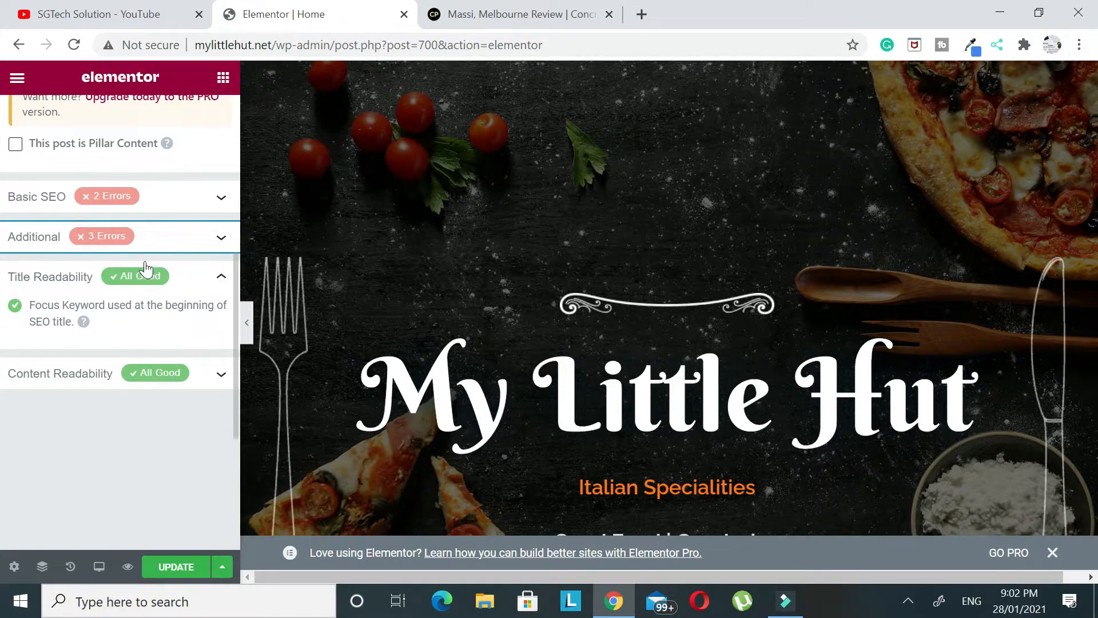
pyautogui.click(123, 196)
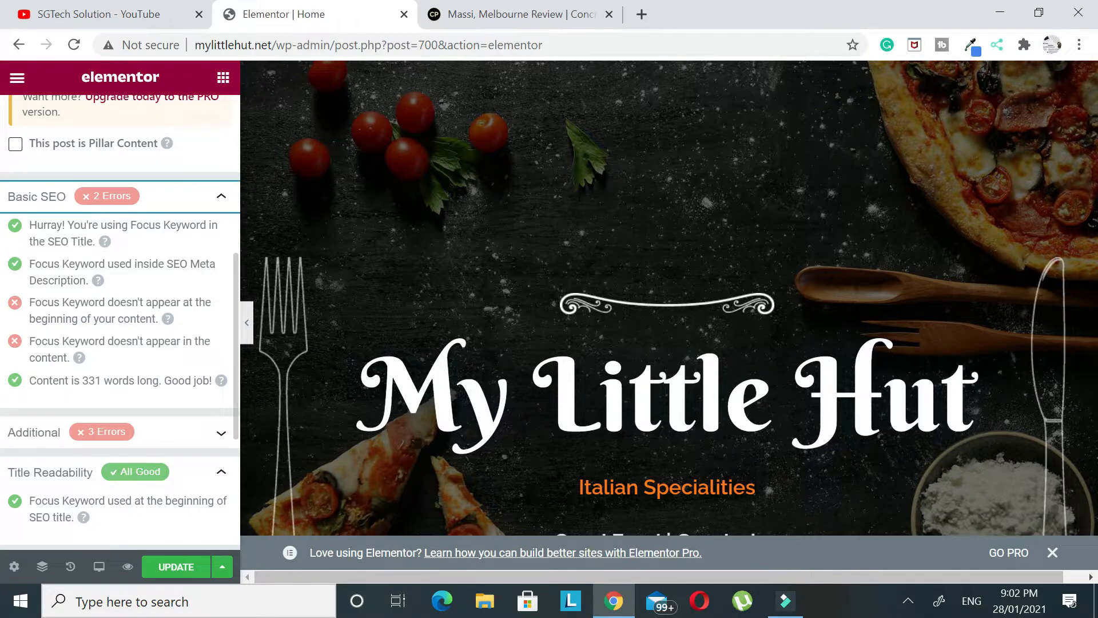
pyautogui.moveTo(119, 318); pyautogui.dragTo(156, 319)
# Replace "Italian" with "Mediterranean" in the "Italian Specialities" heading under the My Little Hut title.
pyautogui.scroll(-4, 767, 338)
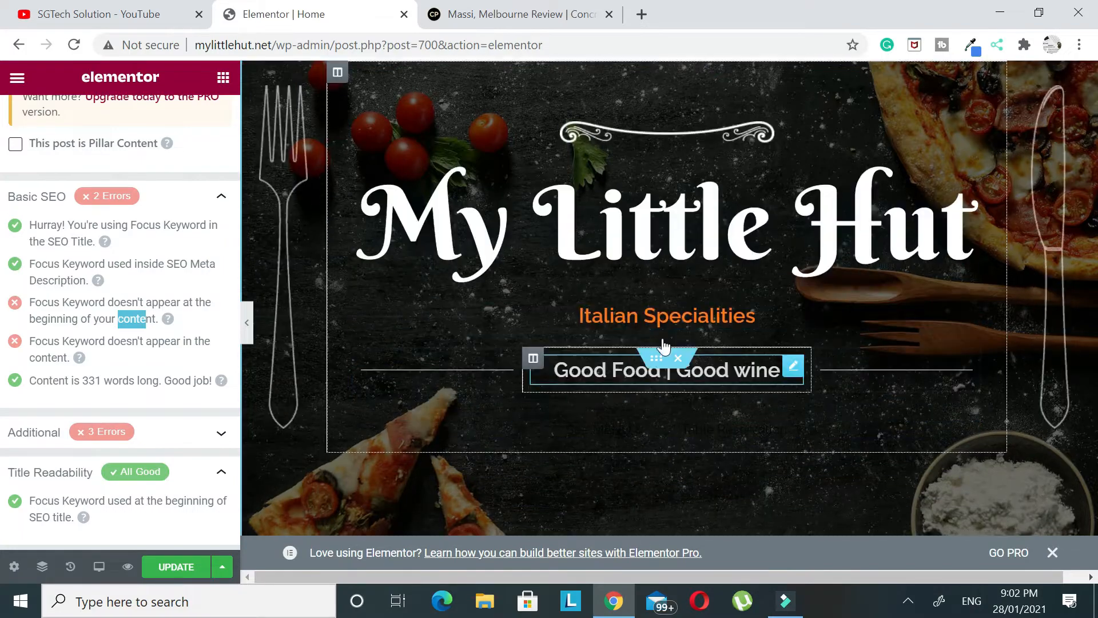
pyautogui.scroll(3, 767, 338)
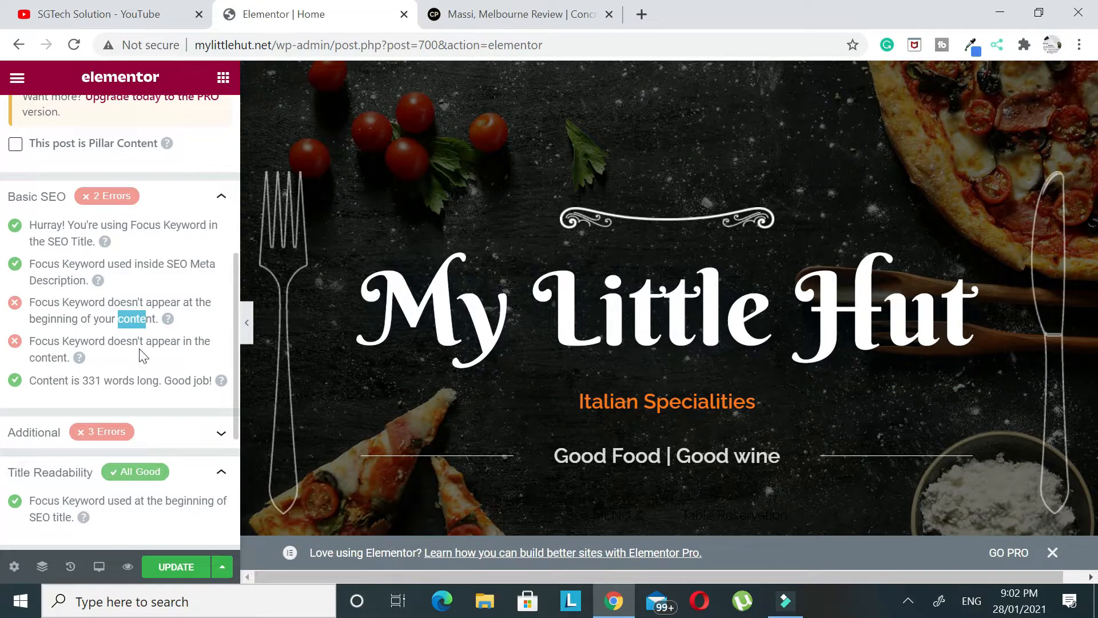
pyautogui.scroll(-15, 668, 374)
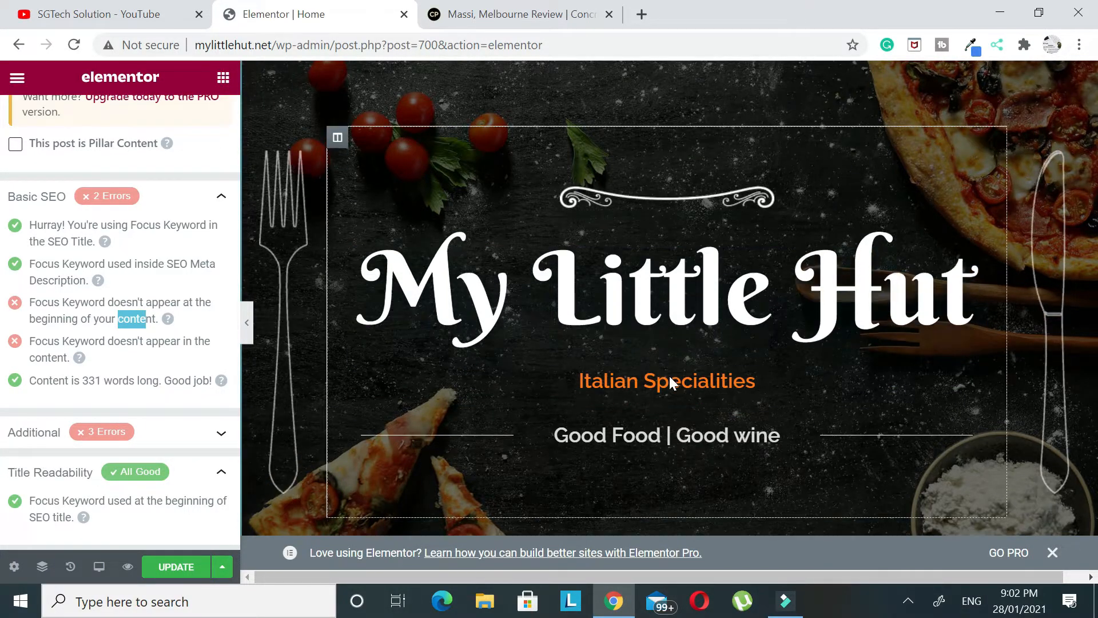
pyautogui.scroll(8, 539, 410)
pyautogui.scroll(8, 540, 410)
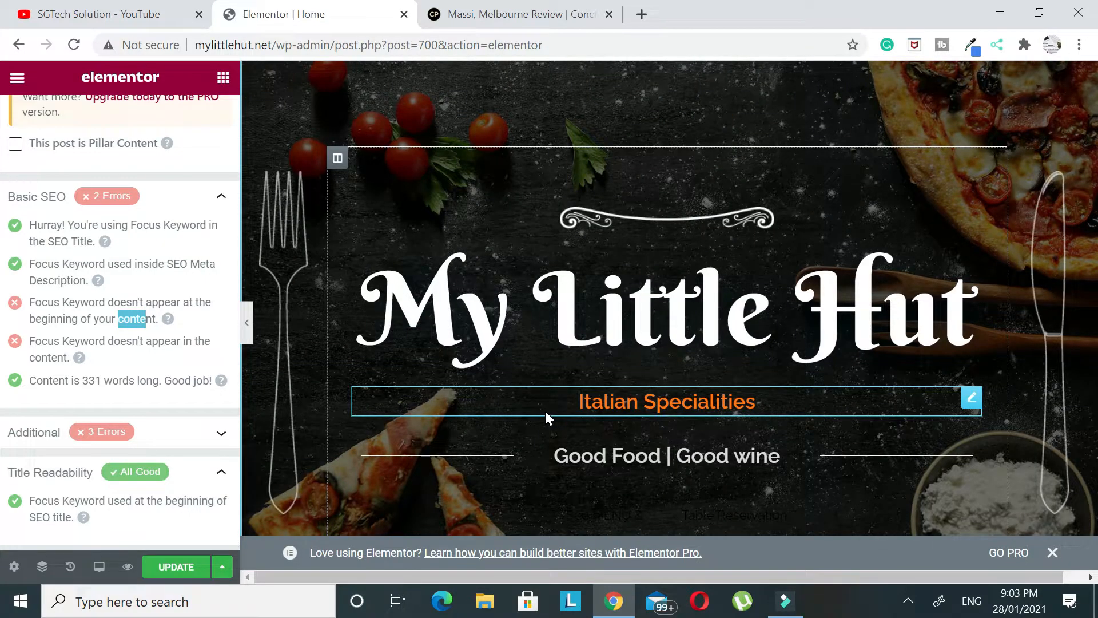
pyautogui.click(638, 401)
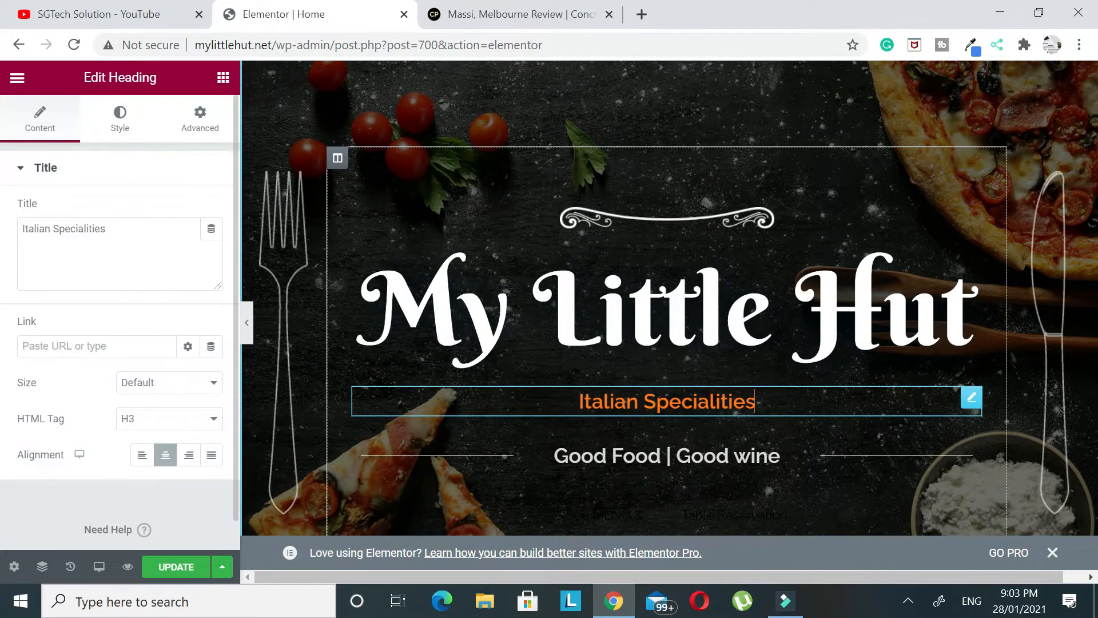
pyautogui.moveTo(639, 401); pyautogui.dragTo(577, 401)
pyautogui.write('Mediterranean')
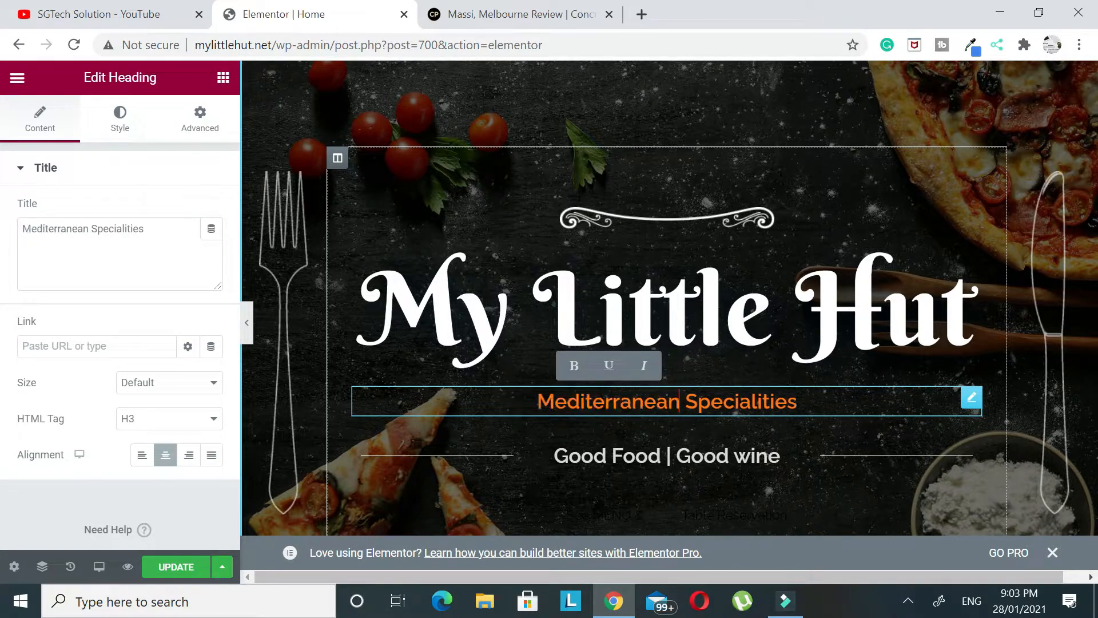
# In the Our Menu description, change "best Italian restaurants" to "best Mediterranean restaurants".
pyautogui.scroll(-10, 367, 265)
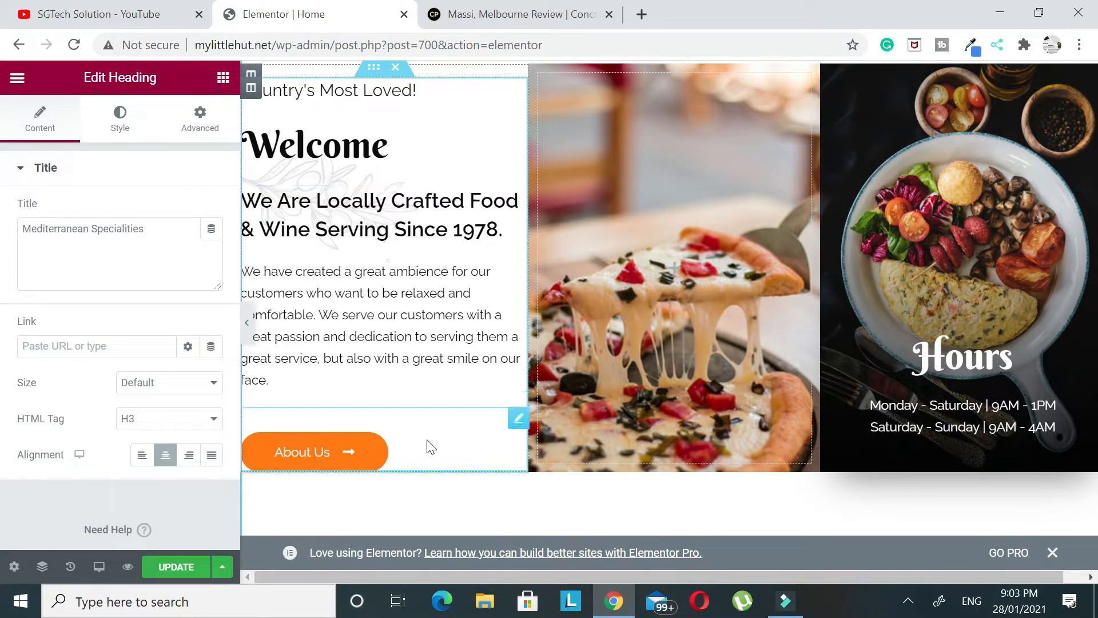
pyautogui.scroll(-8, 426, 432)
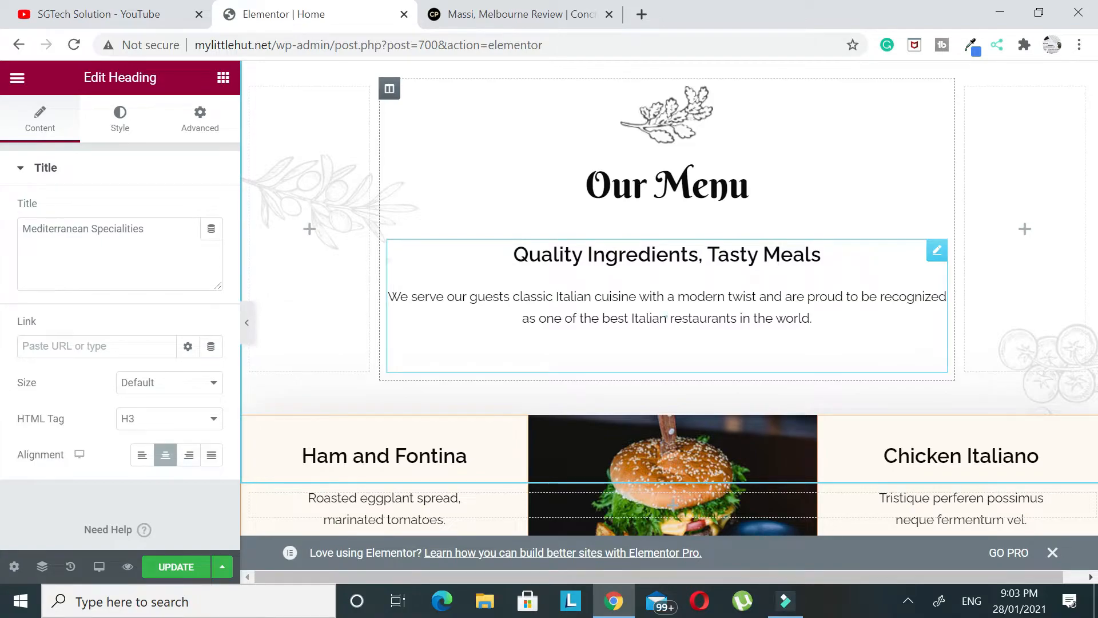
pyautogui.click(665, 318)
pyautogui.moveTo(665, 318); pyautogui.dragTo(631, 318)
pyautogui.write('Mediterranean')
# Insert "Mediterranean" before "restaurant" in the first customer testimonial so it begins "Beautiful Mediterranean restaurant".
pyautogui.scroll(-15, 664, 349)
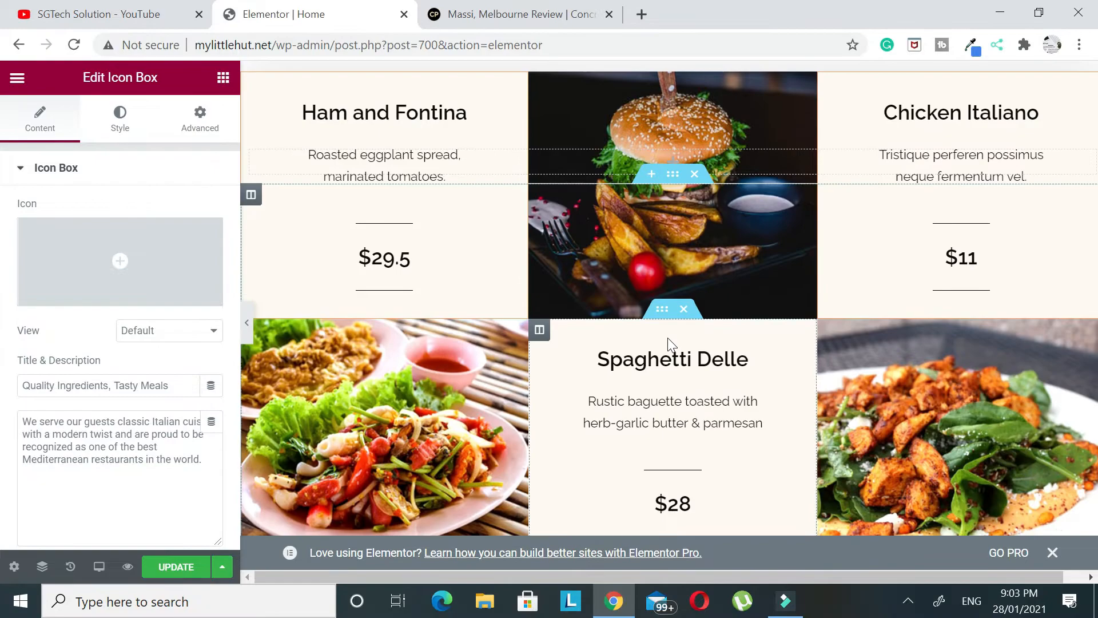
pyautogui.scroll(-5, 674, 371)
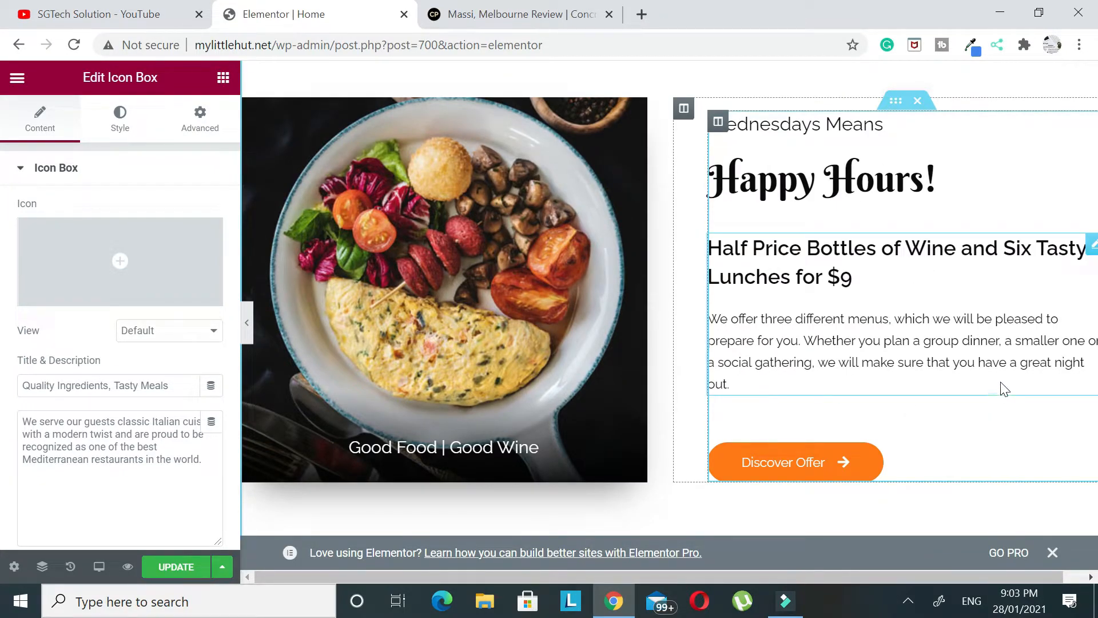
pyautogui.click(995, 342)
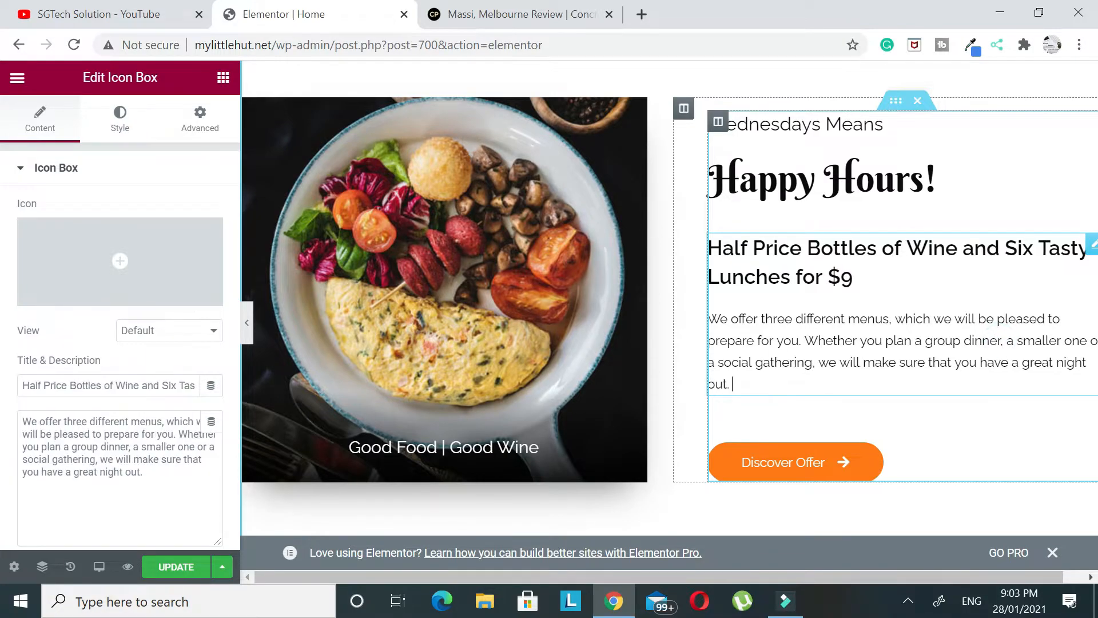
pyautogui.scroll(-10, 995, 342)
pyautogui.scroll(5, 864, 369)
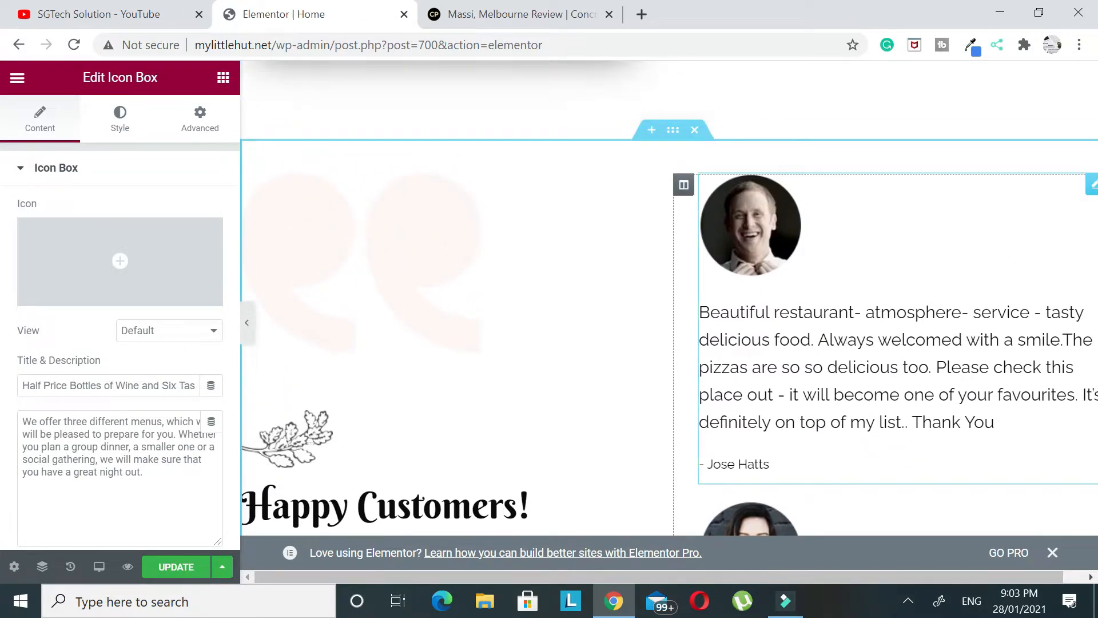
pyautogui.click(772, 310)
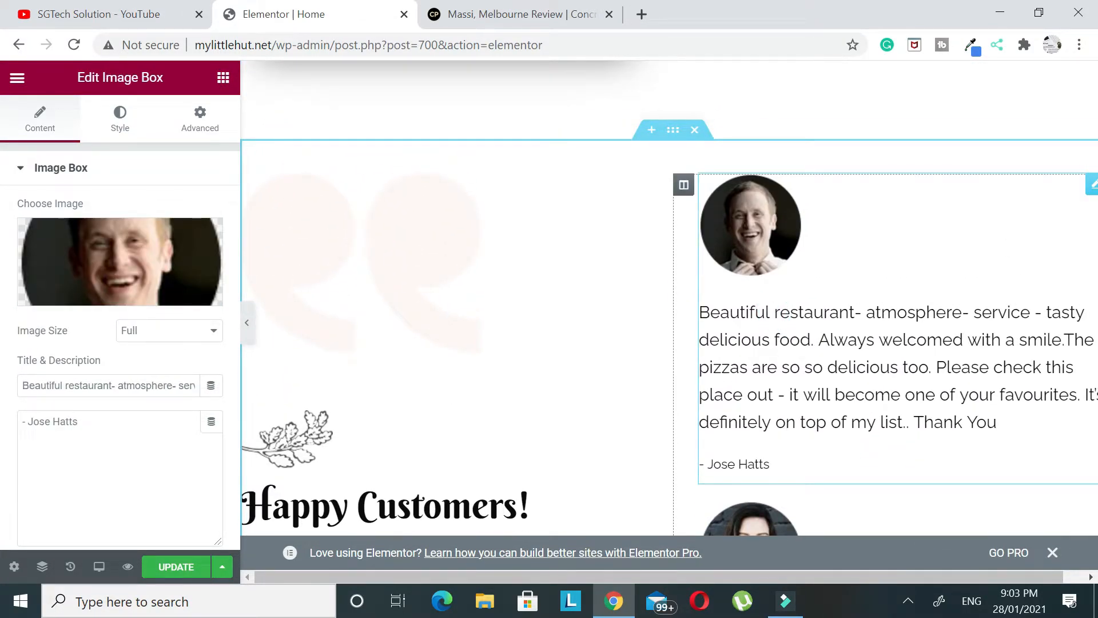
pyautogui.write('Mediterranean')
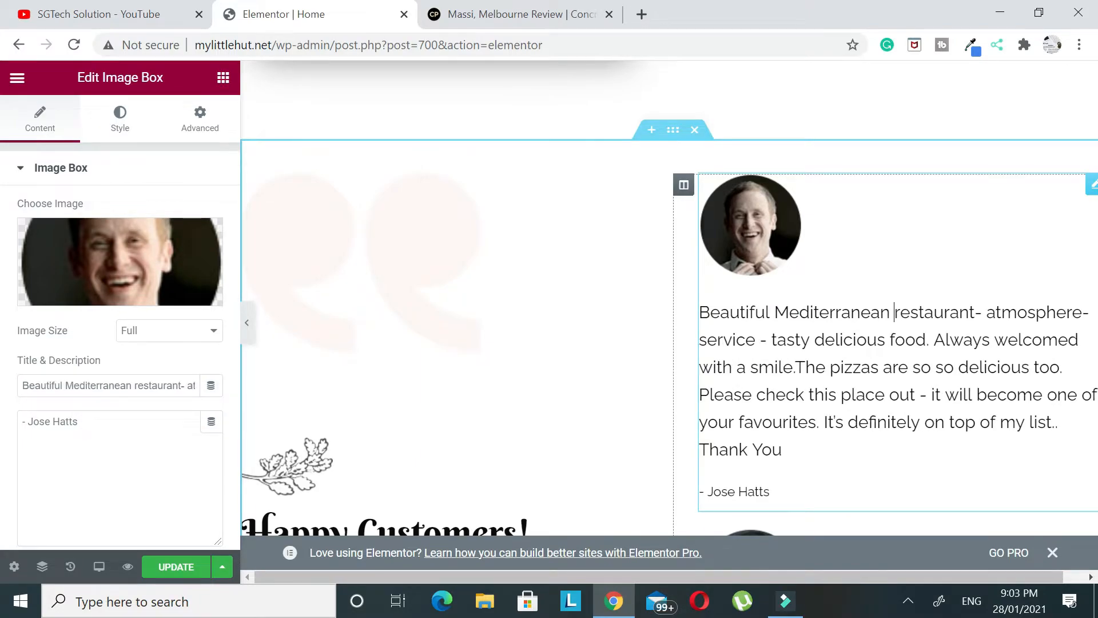
# Save the Home page changes and reopen the page's SEO analysis.
pyautogui.scroll(20, 772, 310)
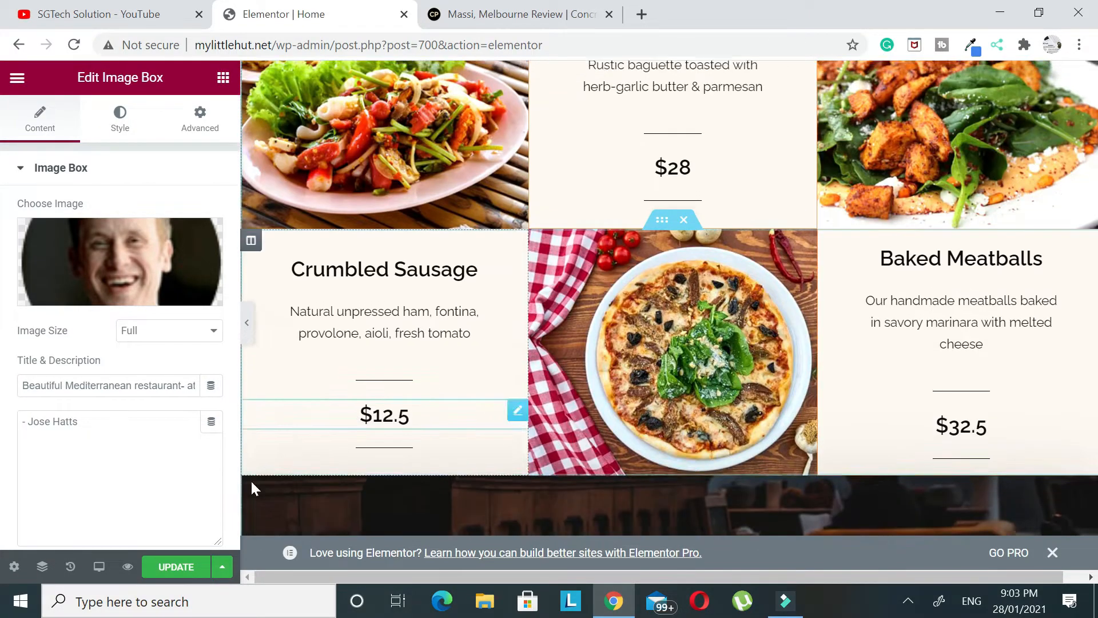
pyautogui.scroll(5, 255, 489)
pyautogui.click(163, 566)
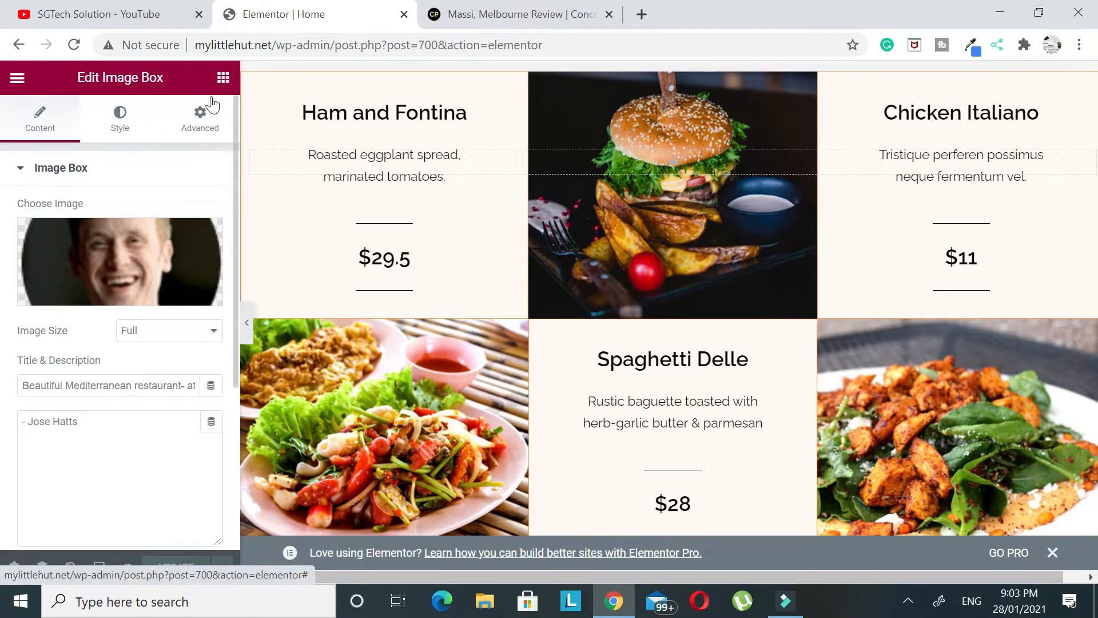
pyautogui.click(220, 87)
pyautogui.click(206, 109)
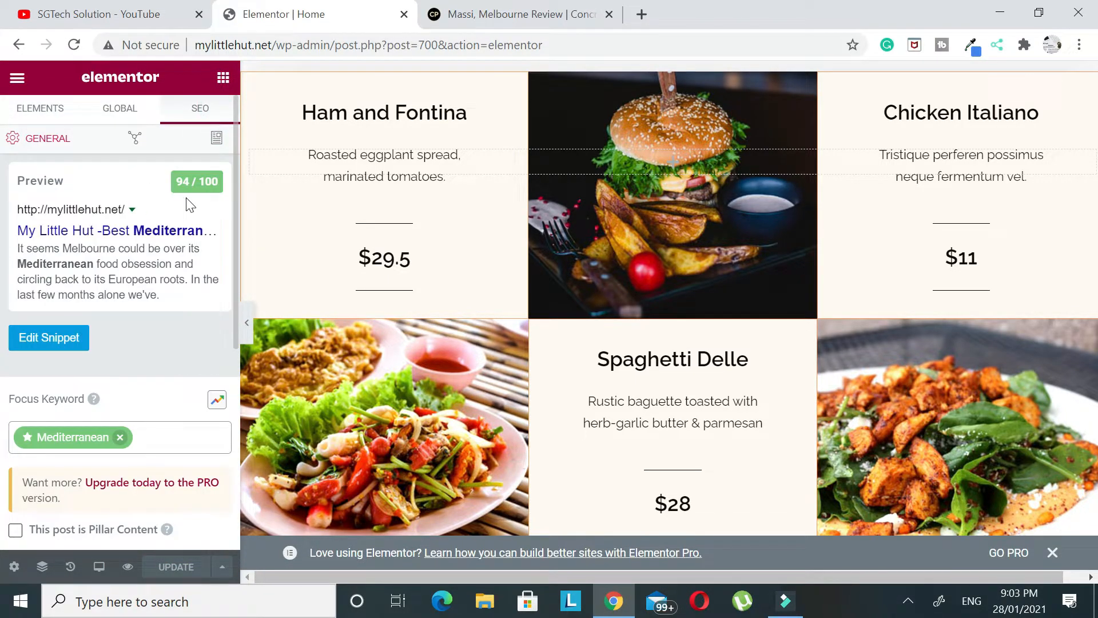
# Review the Basic SEO focus keyword checks and compare them with the "Mediterranean Specialities" heading at the start of the page.
pyautogui.scroll(-4, 147, 255)
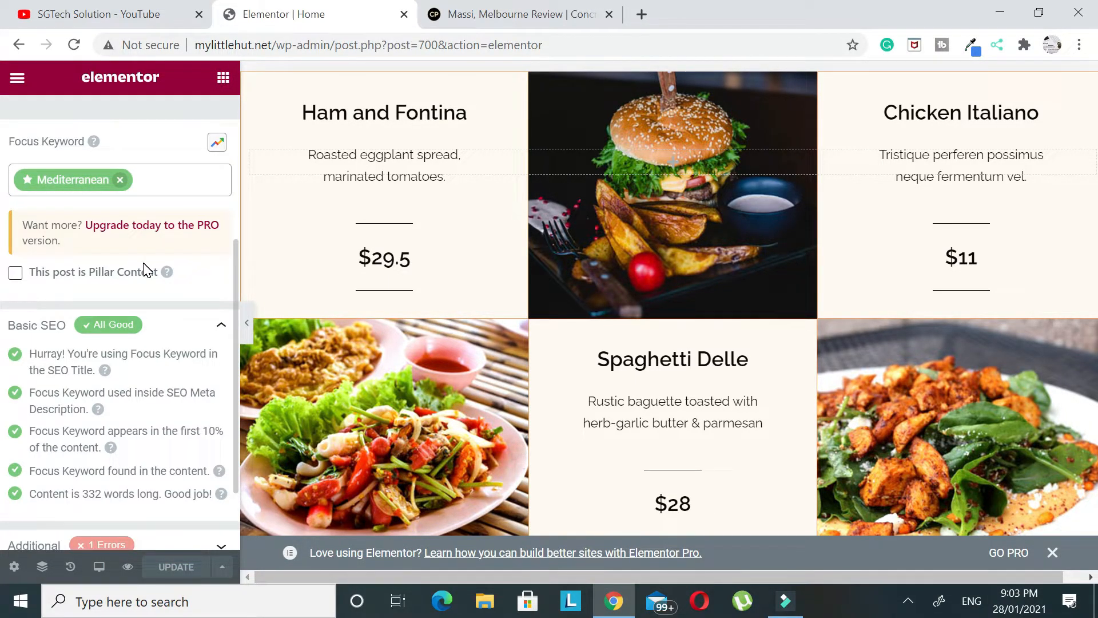
pyautogui.moveTo(35, 433); pyautogui.dragTo(204, 451)
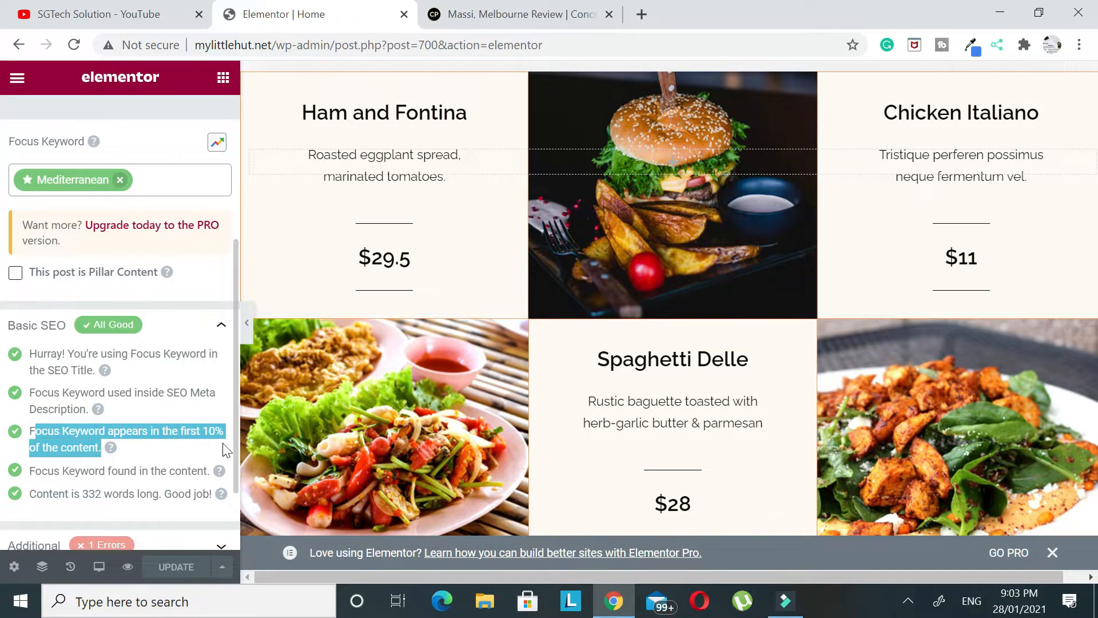
pyautogui.scroll(10, 446, 358)
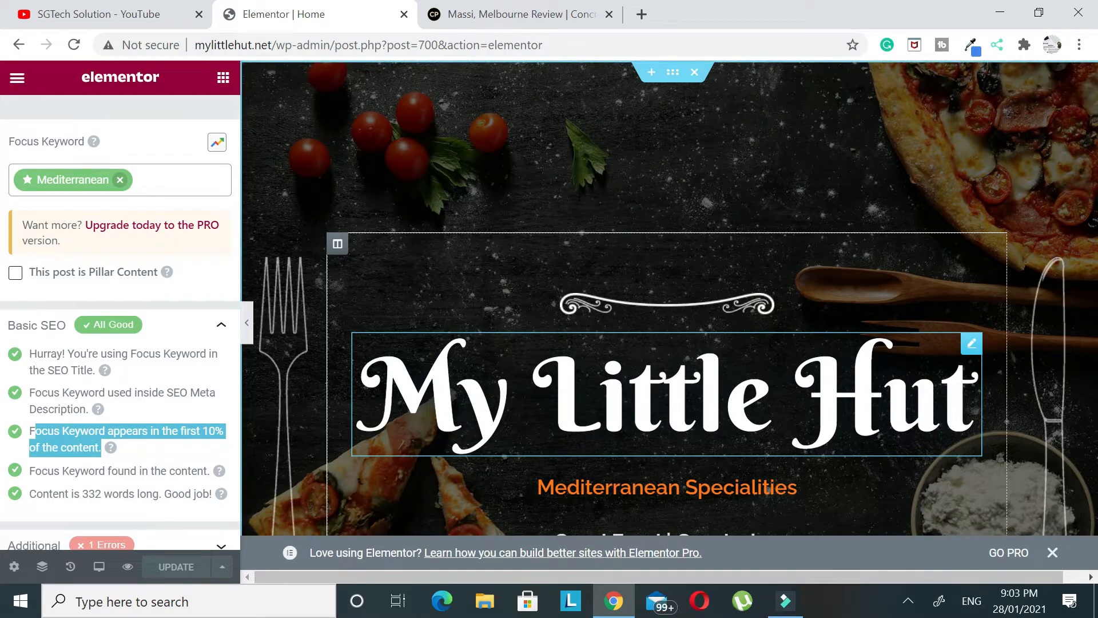
pyautogui.scroll(-3, 514, 315)
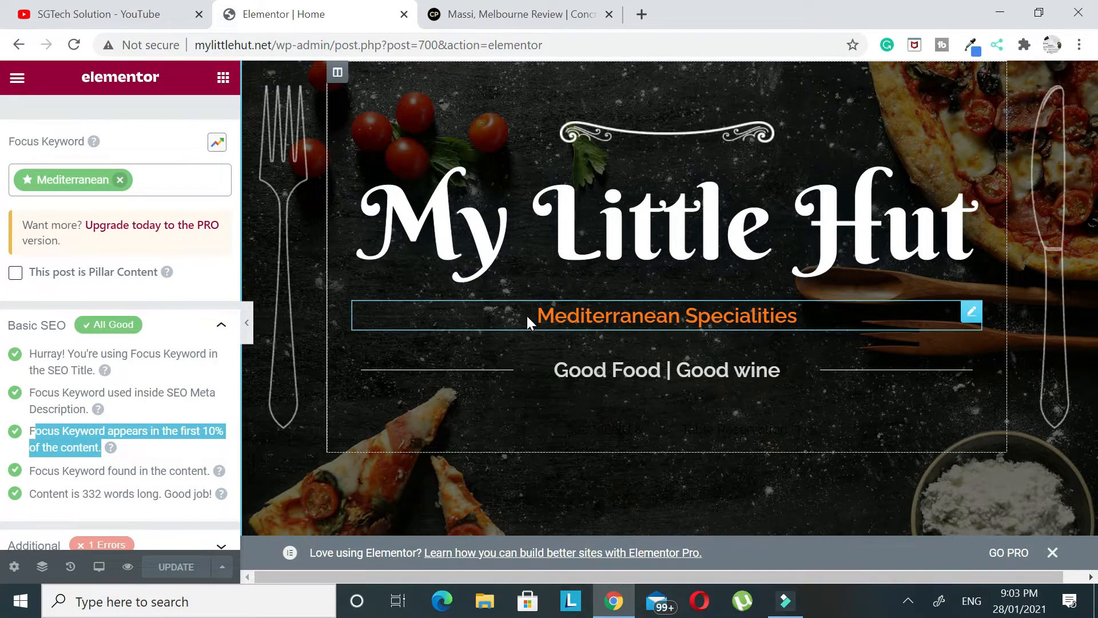
pyautogui.moveTo(548, 320); pyautogui.dragTo(658, 318)
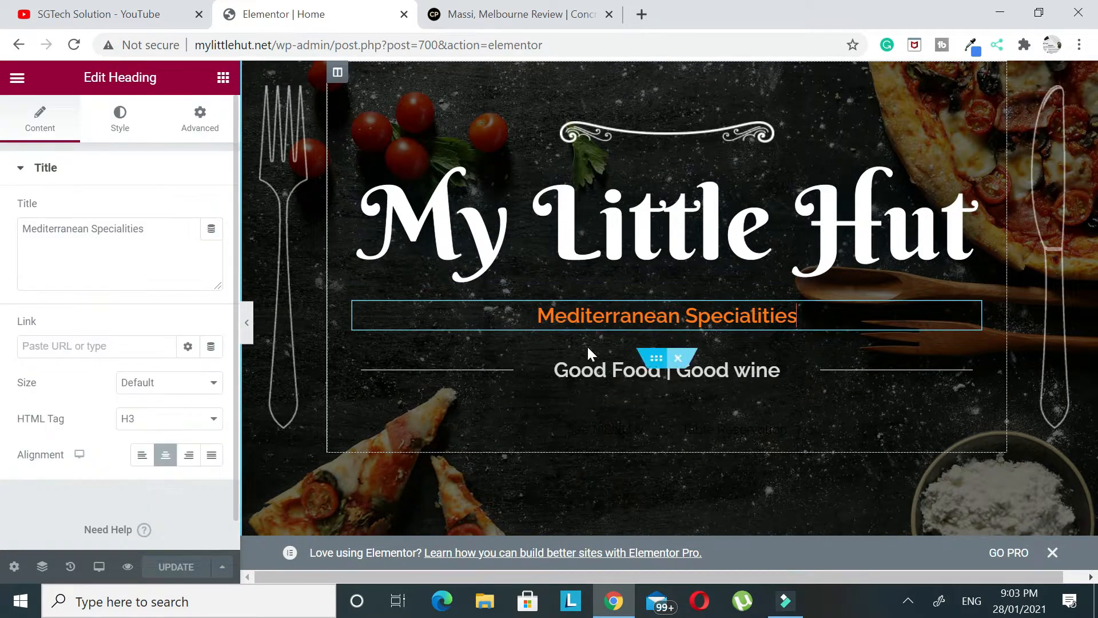
pyautogui.click(223, 78)
pyautogui.click(199, 108)
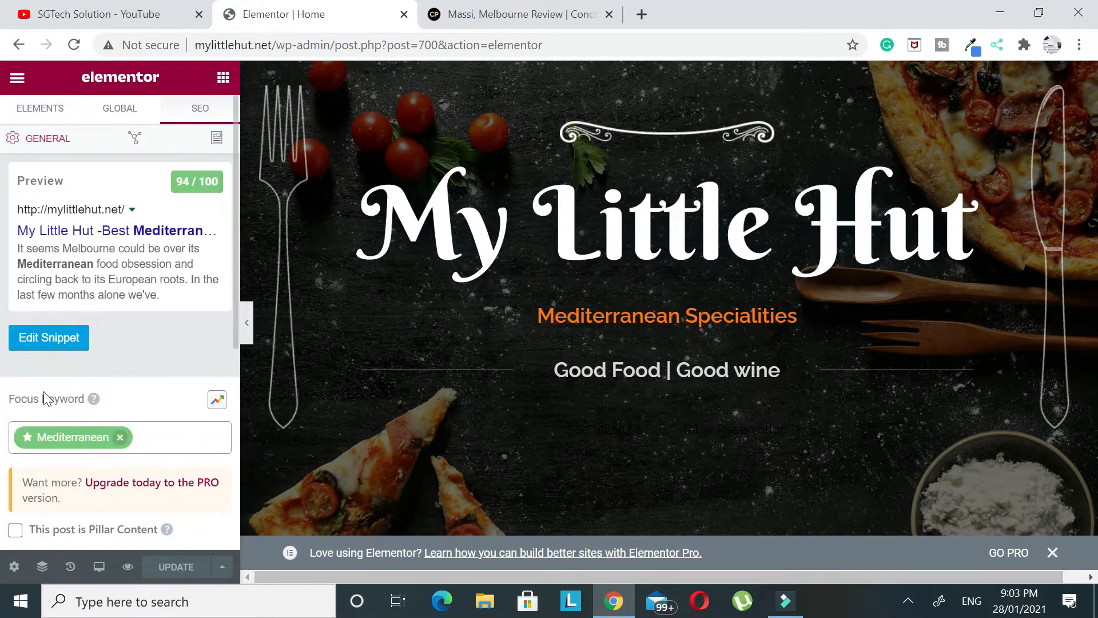
pyautogui.scroll(-5, 120, 285)
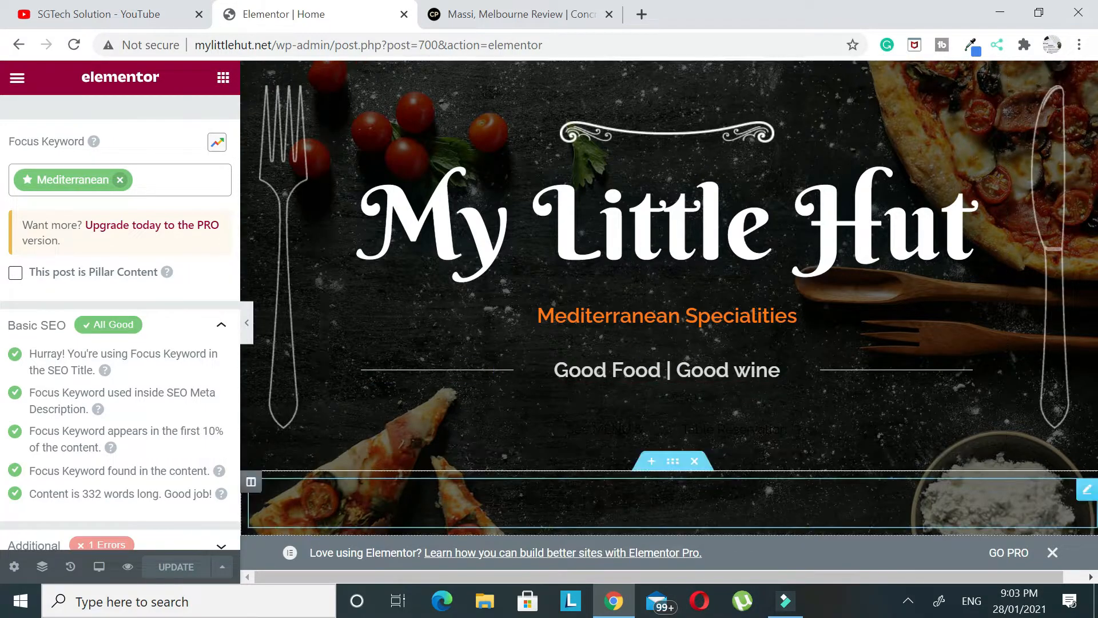
pyautogui.scroll(-7, 785, 444)
pyautogui.scroll(7, 570, 421)
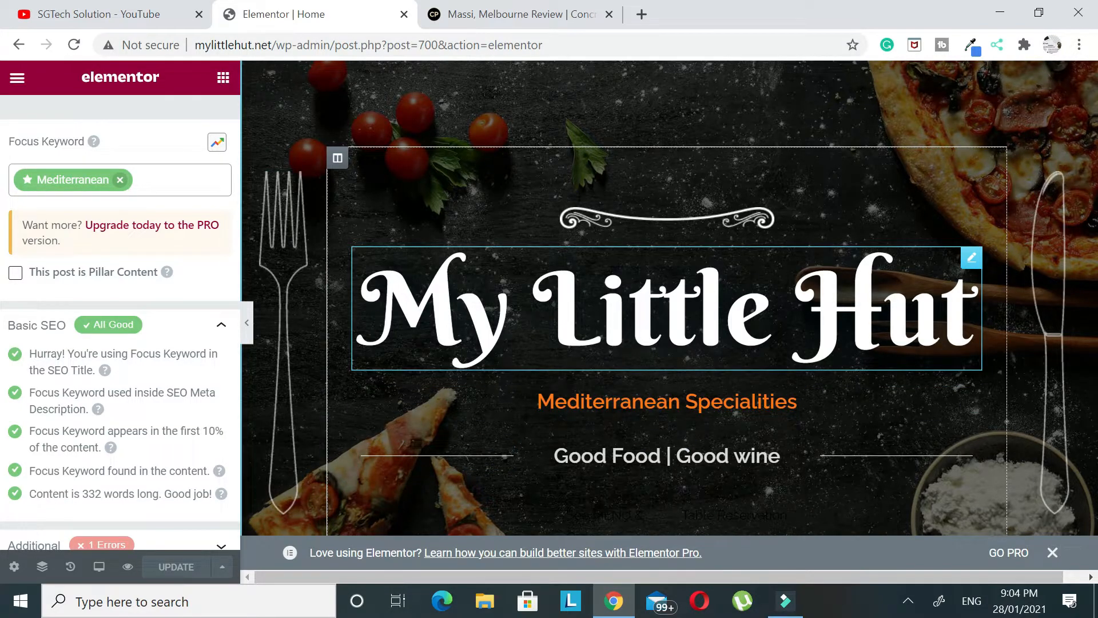
# Check the overall SEO score and expand the Additional checks to read through them.
pyautogui.scroll(5, 131, 366)
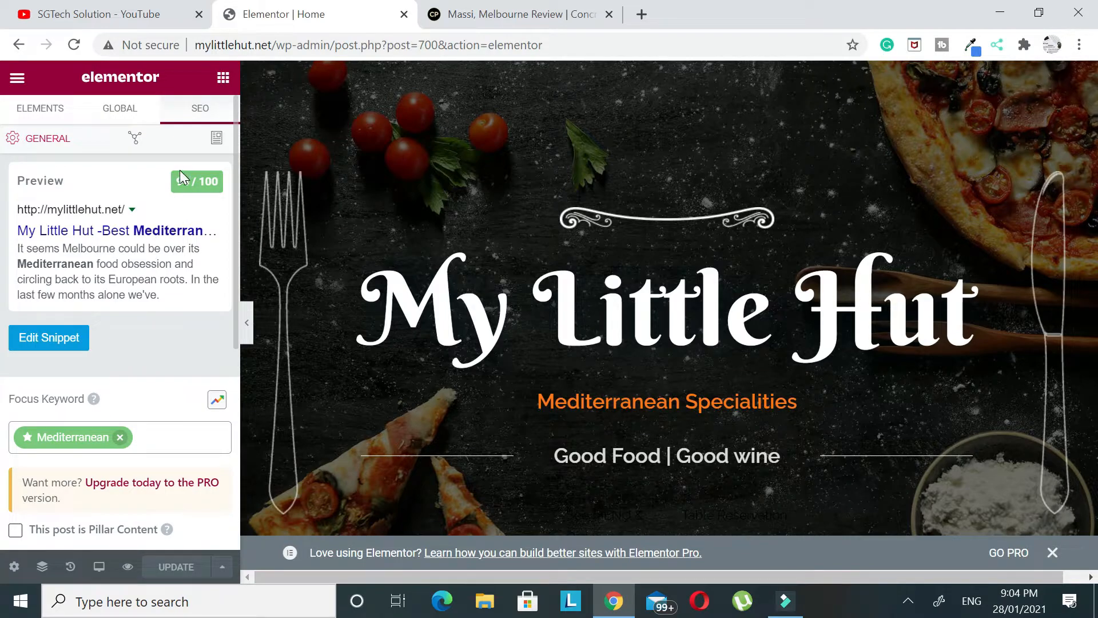
pyautogui.moveTo(181, 181); pyautogui.dragTo(189, 189)
pyautogui.scroll(-6, 171, 195)
pyautogui.click(55, 463)
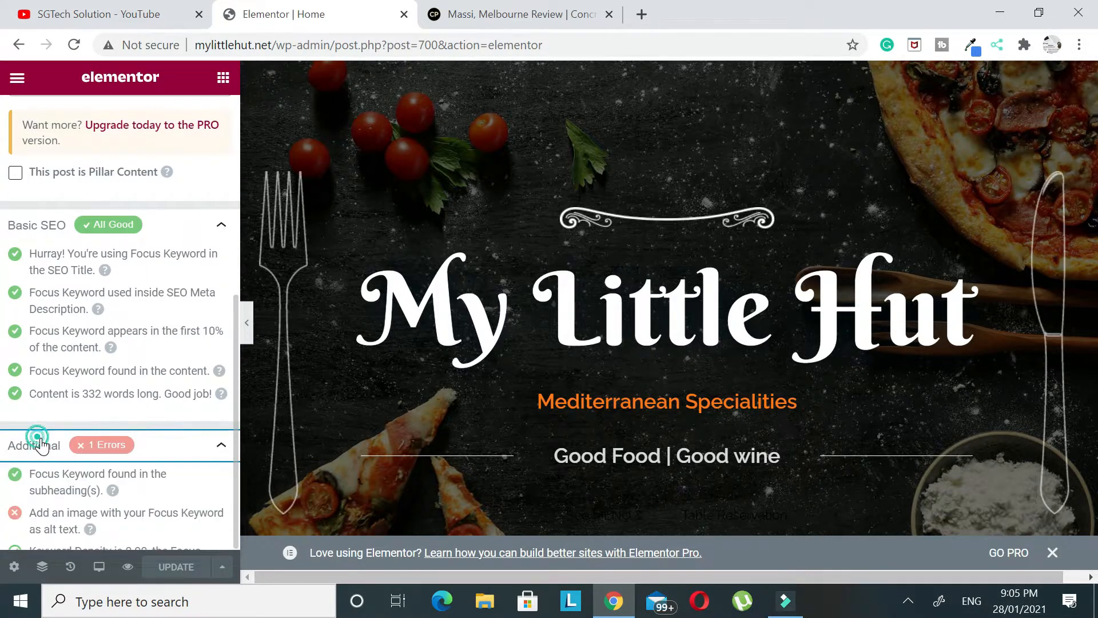
pyautogui.scroll(-4, 55, 463)
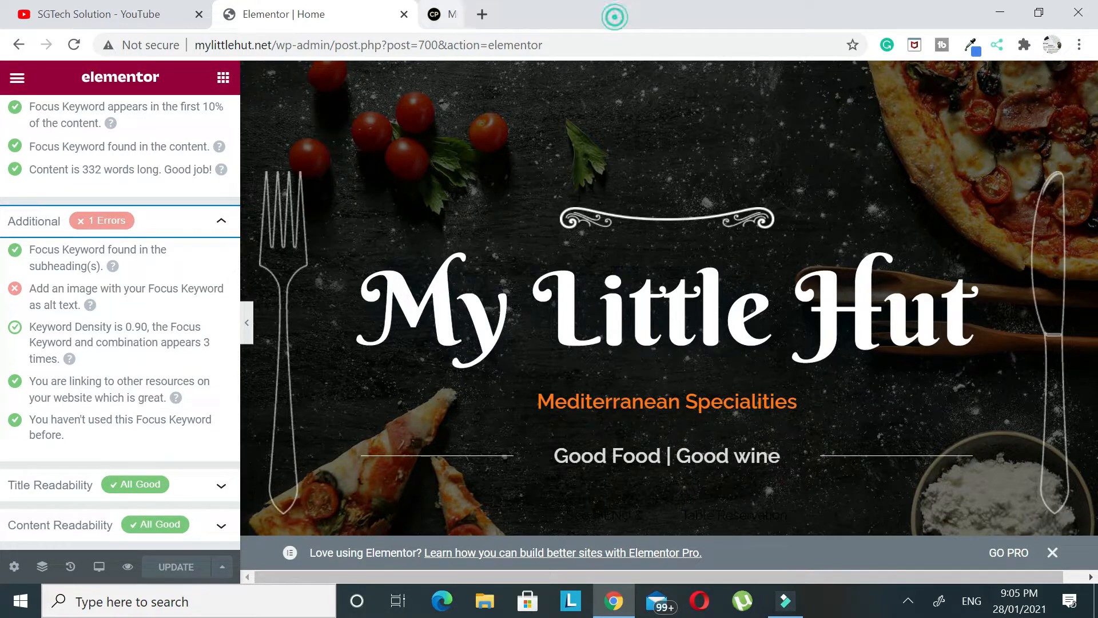
# Close the Massi, Melbourne review page and exit the Elementor editor to the WordPress dashboard.
pyautogui.click(609, 15)
pyautogui.click(17, 79)
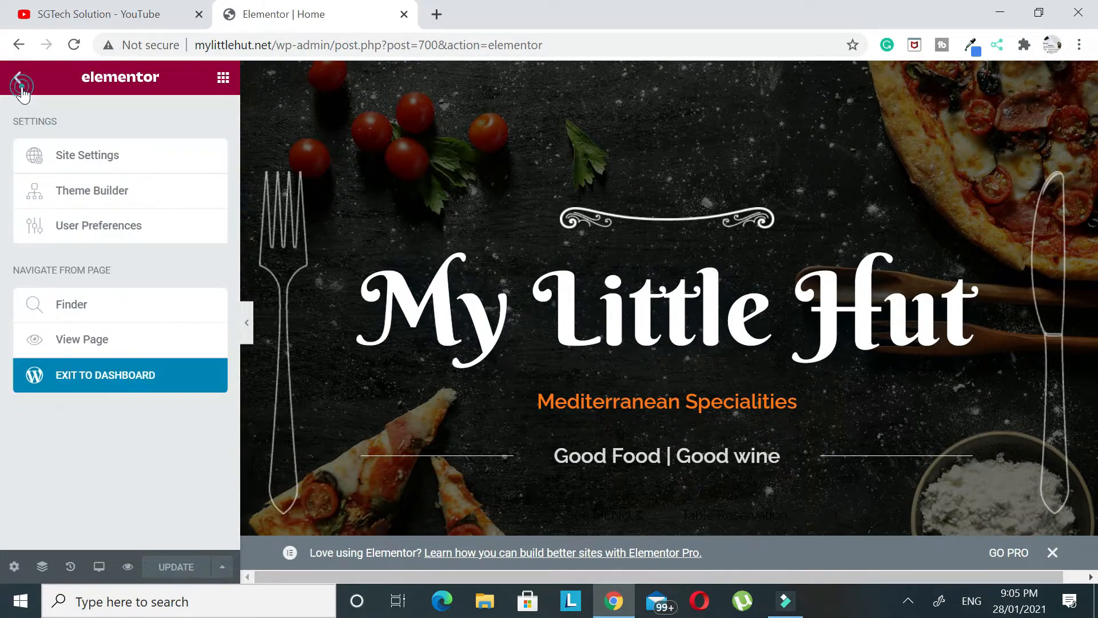
pyautogui.click(102, 390)
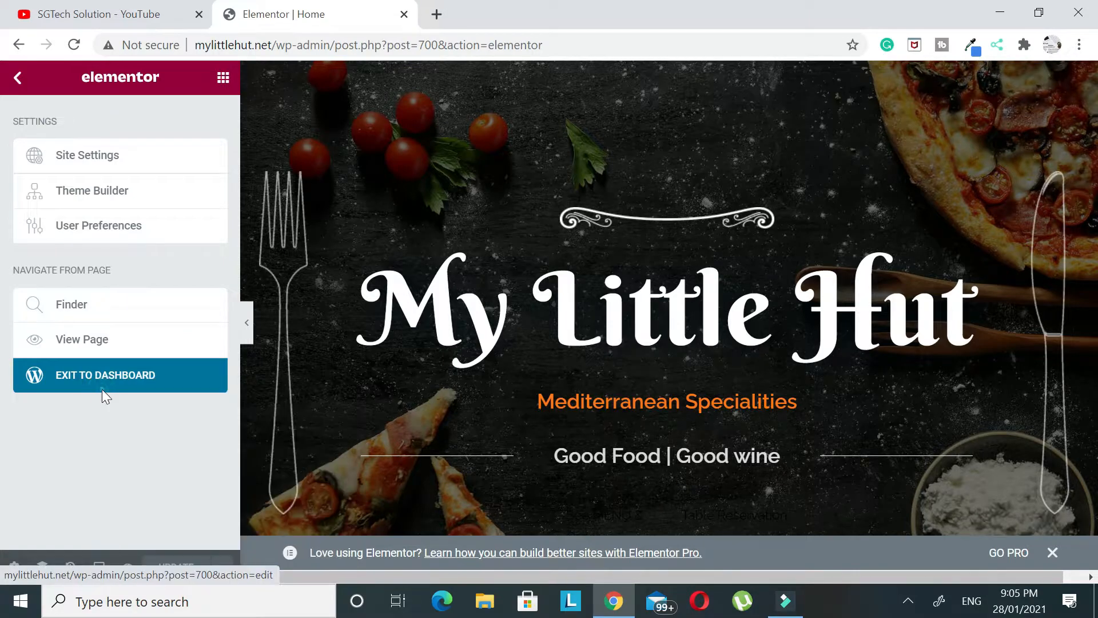
# Return to the Elementor editor and reopen the Home page's SEO analysis at the Basic SEO checks.
pyautogui.click(499, 15)
pyautogui.click(308, 15)
pyautogui.click(223, 77)
pyautogui.click(201, 108)
pyautogui.scroll(-6, 148, 301)
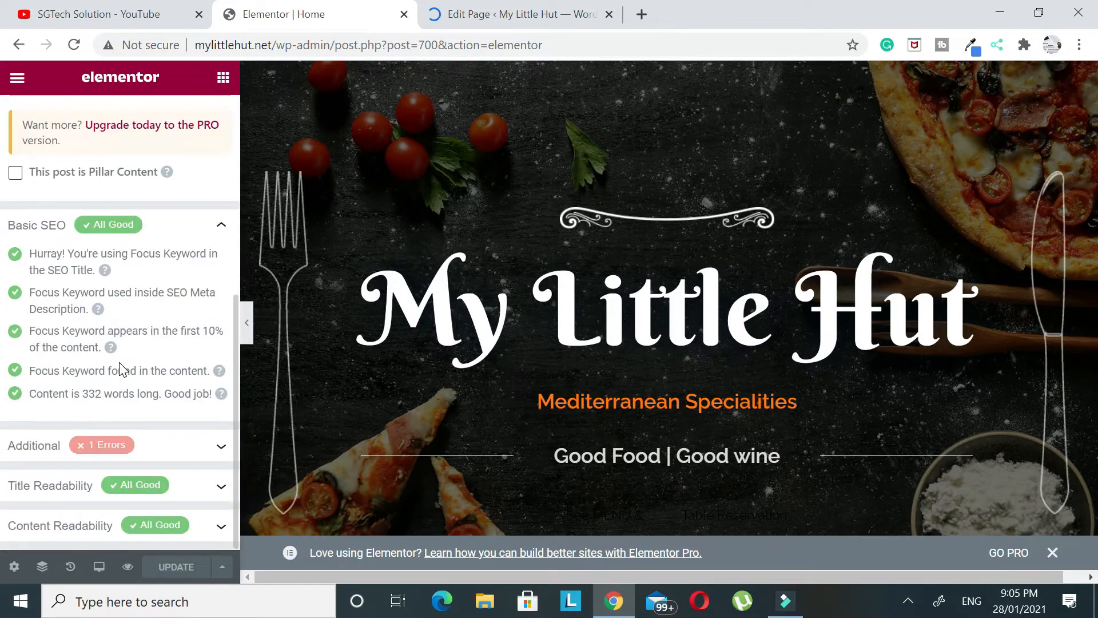
# Expand the Additional checks and highlight the one about adding an image with the focus keyword as alt text.
pyautogui.click(88, 442)
pyautogui.scroll(-4, 89, 442)
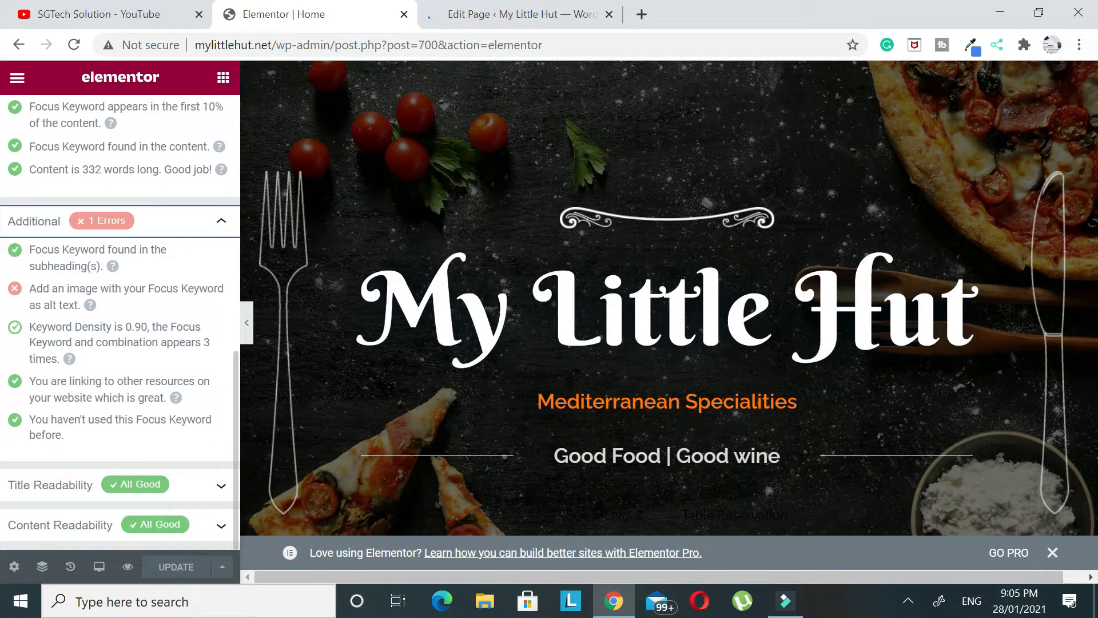
pyautogui.scroll(6, 151, 310)
pyautogui.scroll(-4, 151, 311)
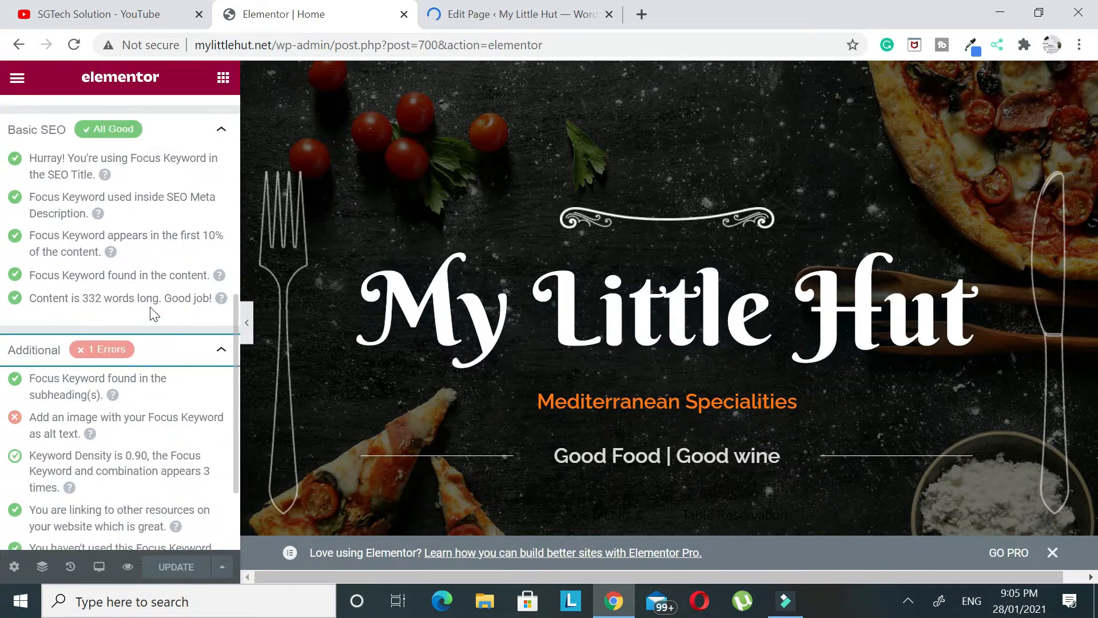
pyautogui.moveTo(35, 416); pyautogui.dragTo(109, 437)
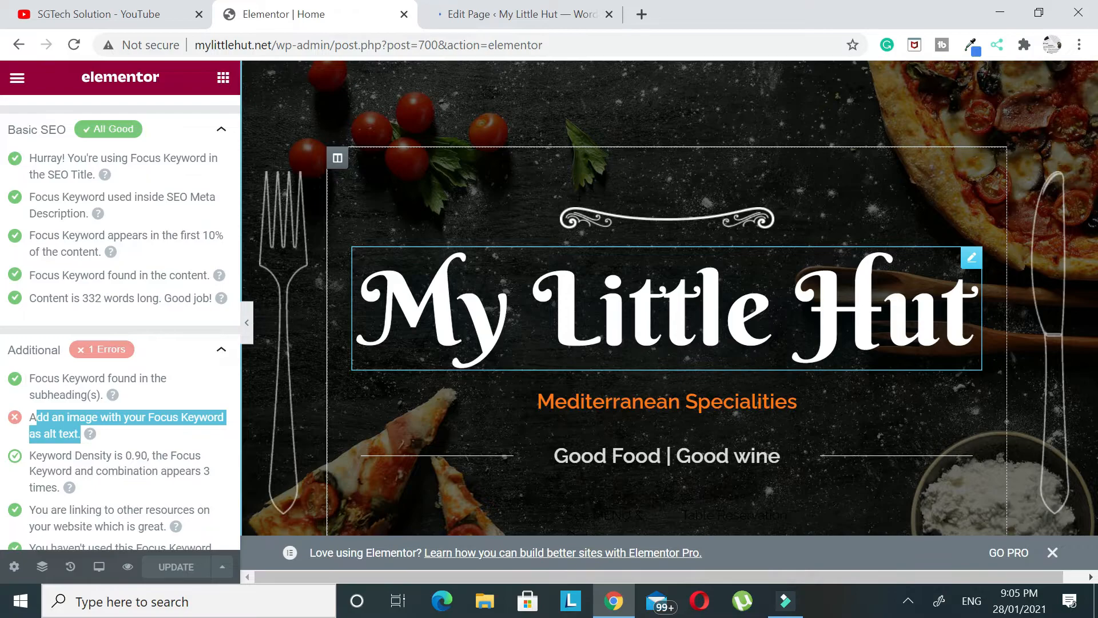
# Look over the Home page's images and open the WordPress media library where their files are stored.
pyautogui.scroll(-8, 361, 335)
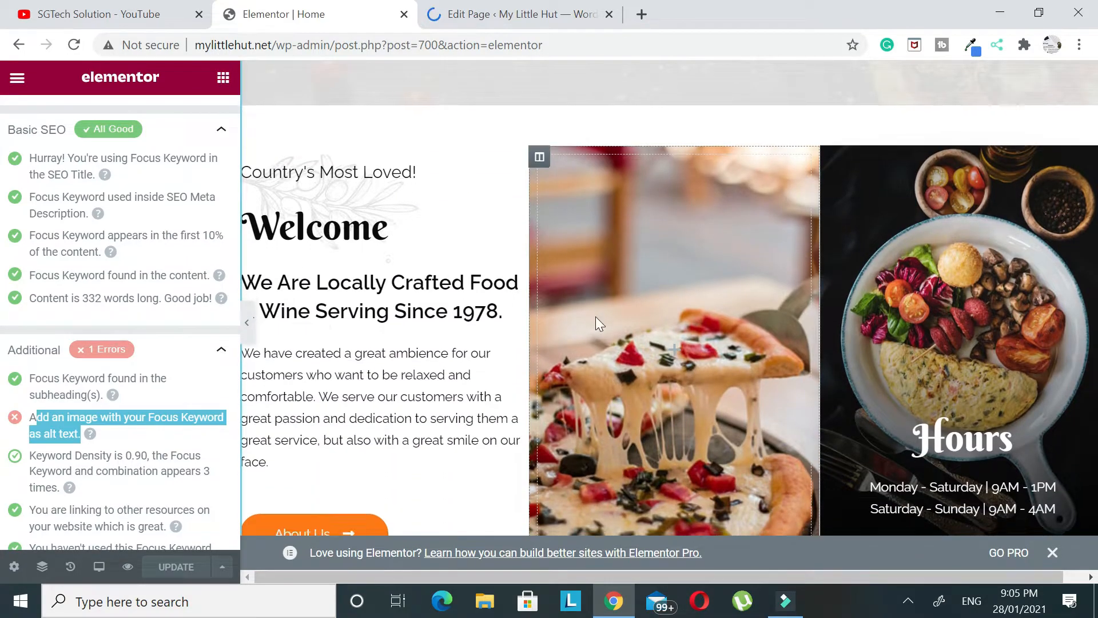
pyautogui.scroll(-3, 592, 286)
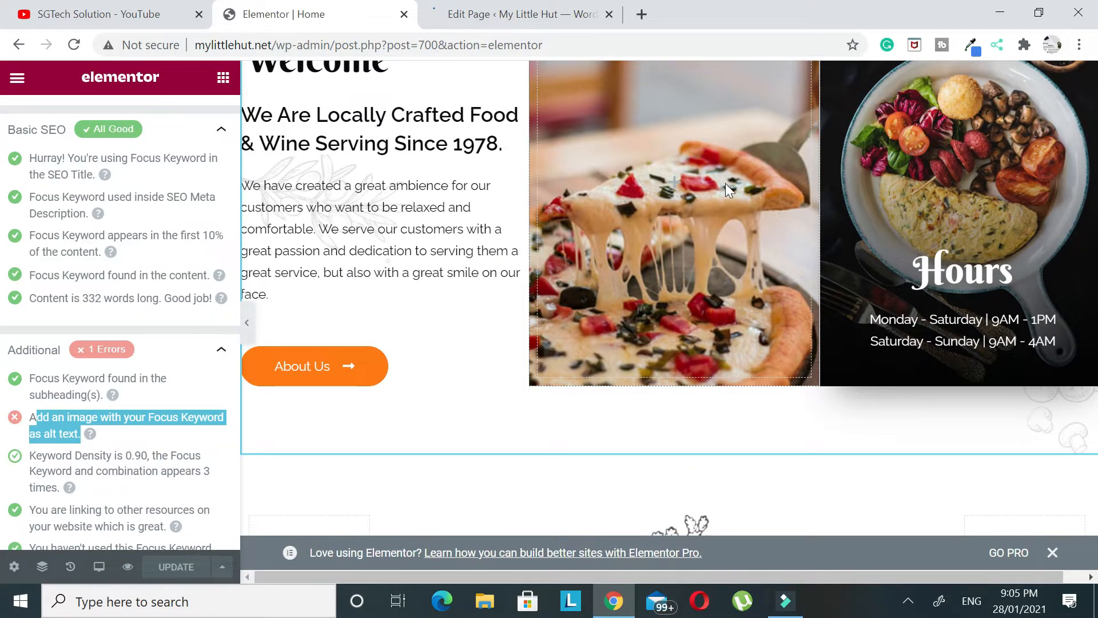
pyautogui.scroll(2, 650, 305)
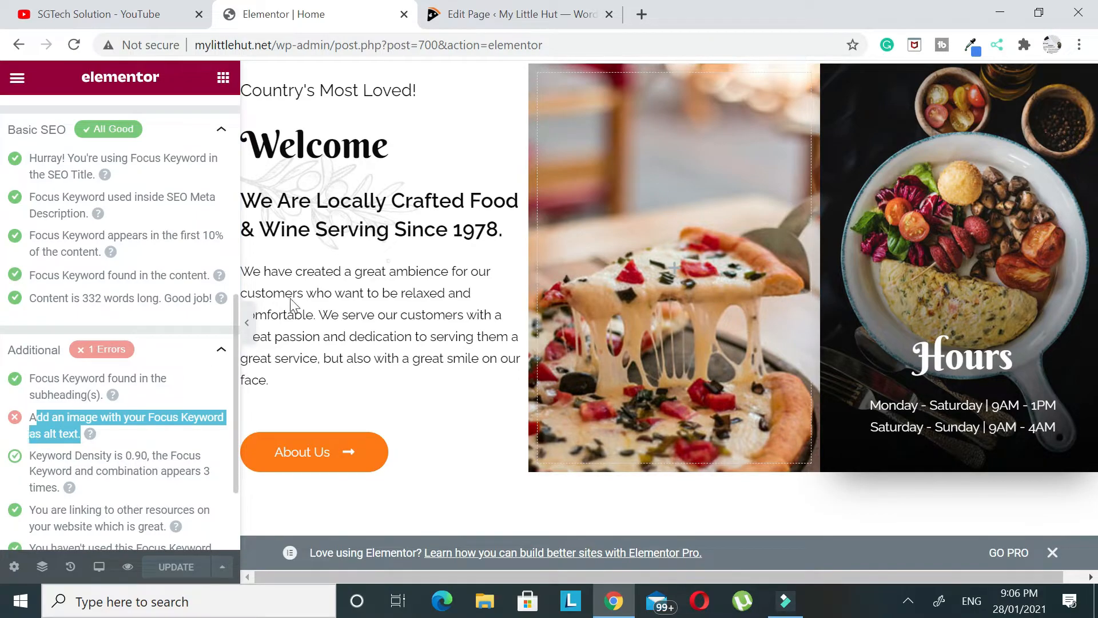
pyautogui.click(467, 16)
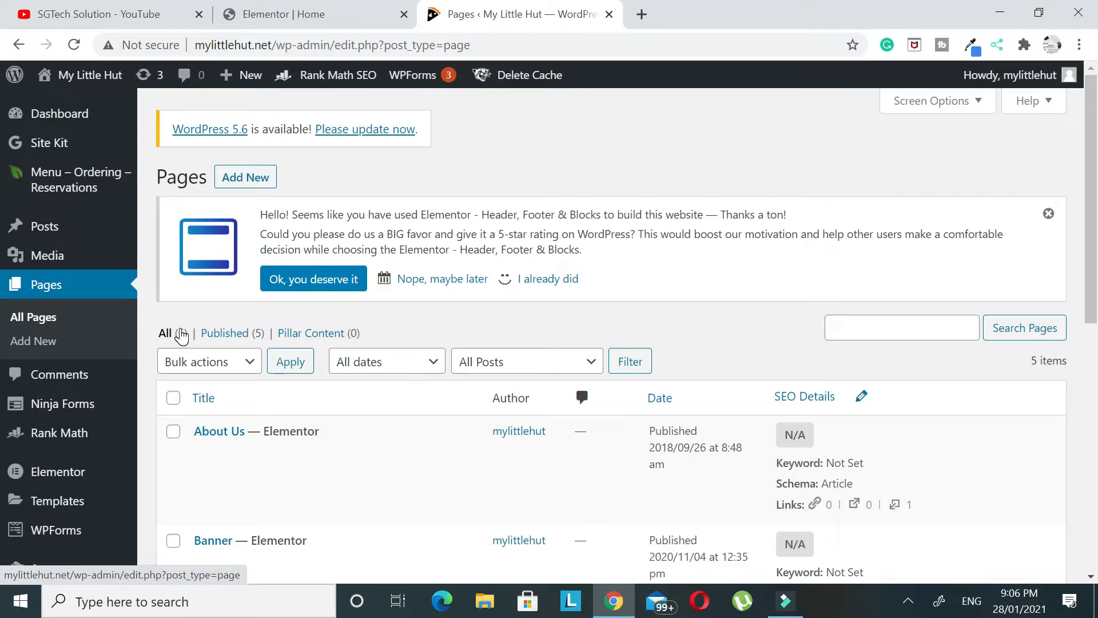
pyautogui.moveTo(35, 255)
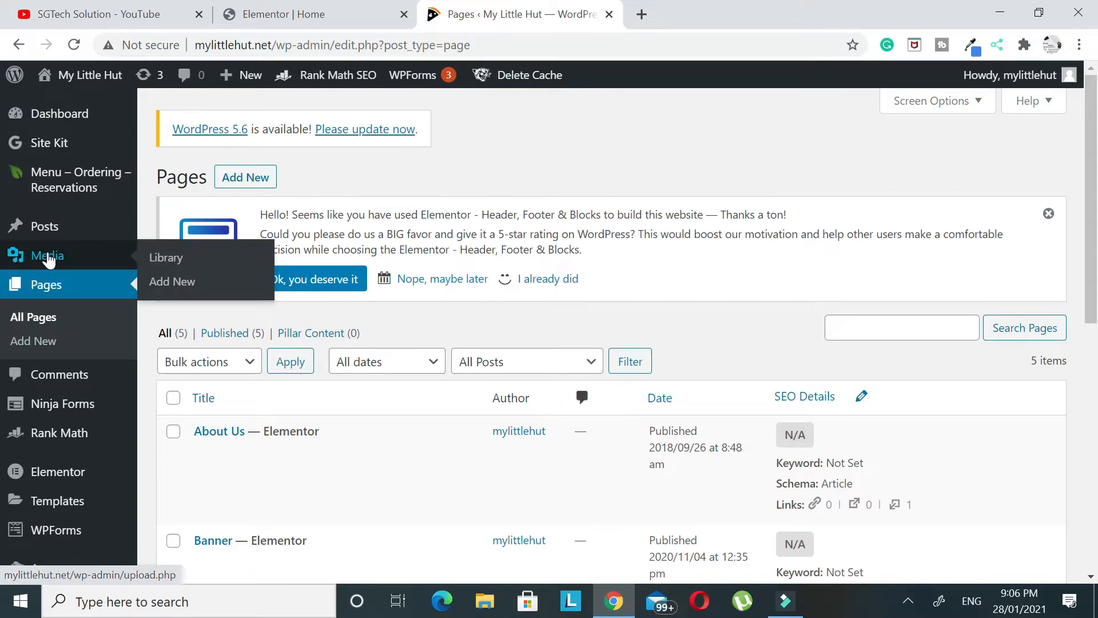
pyautogui.click(165, 262)
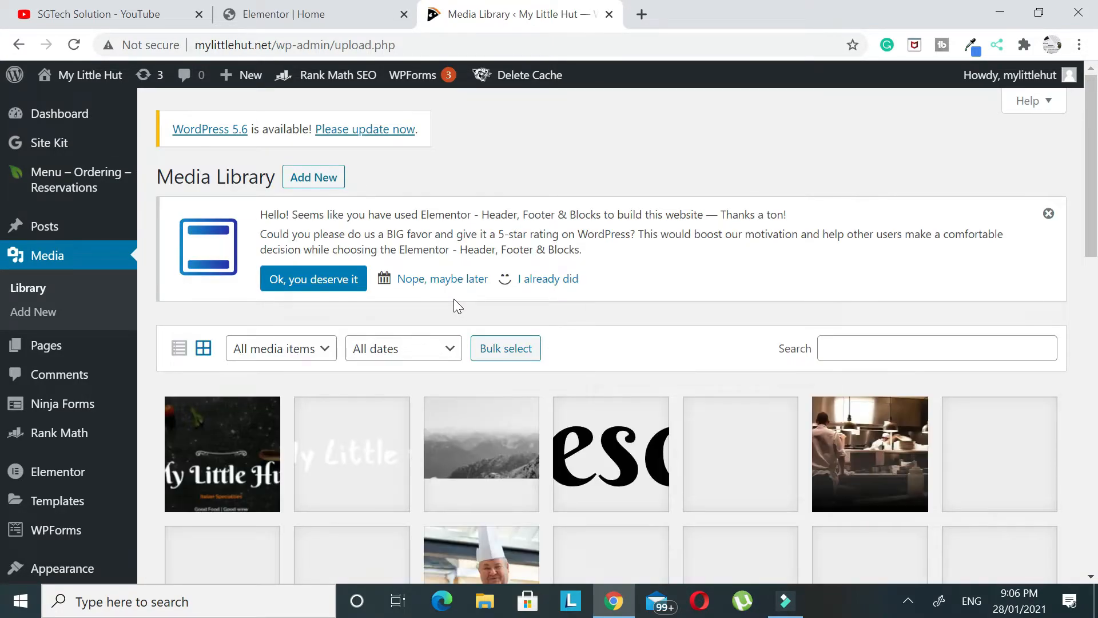
pyautogui.scroll(-3, 473, 343)
pyautogui.scroll(3, 478, 348)
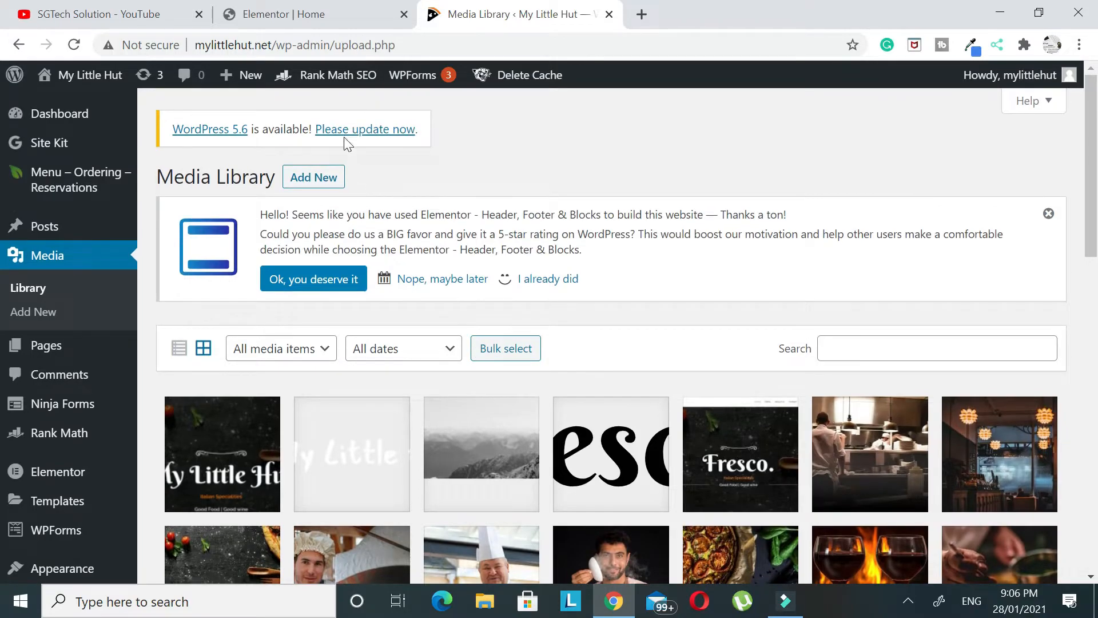
# Identify the hero section's background image on the Home page and open its attachment details in the media library.
pyautogui.click(316, 19)
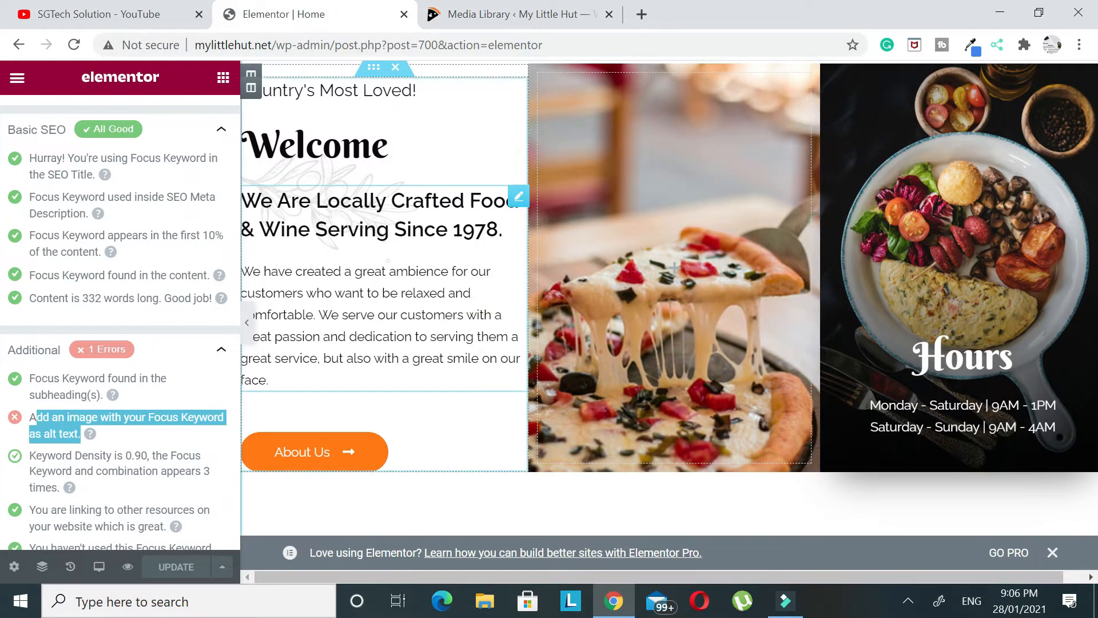
pyautogui.scroll(5, 508, 336)
pyautogui.scroll(-2, 580, 308)
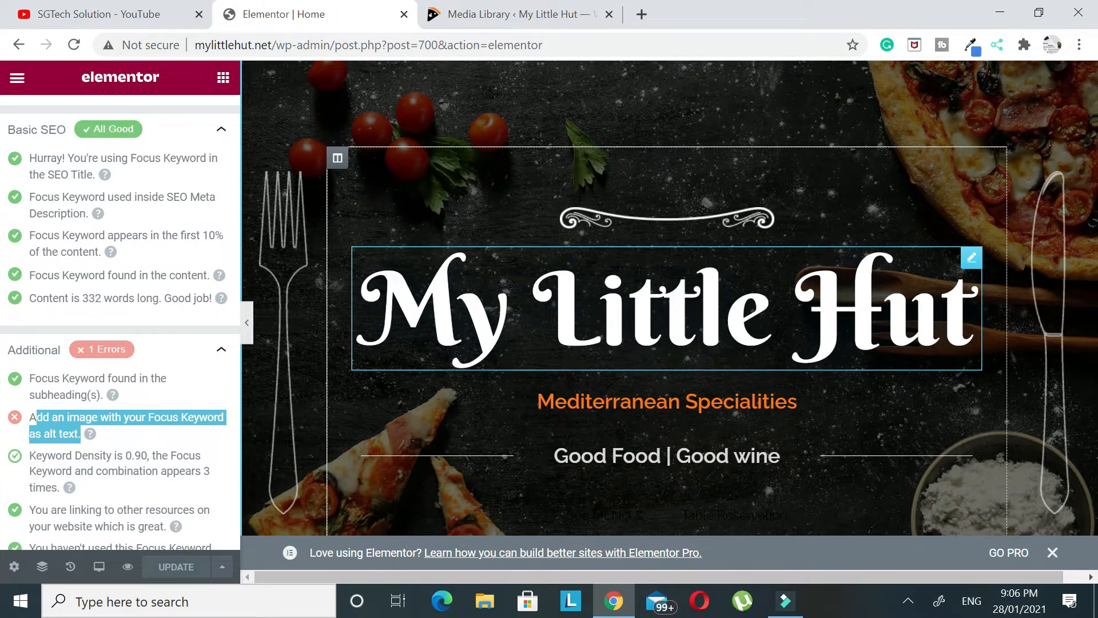
pyautogui.scroll(2, 431, 136)
pyautogui.scroll(-5, 451, 276)
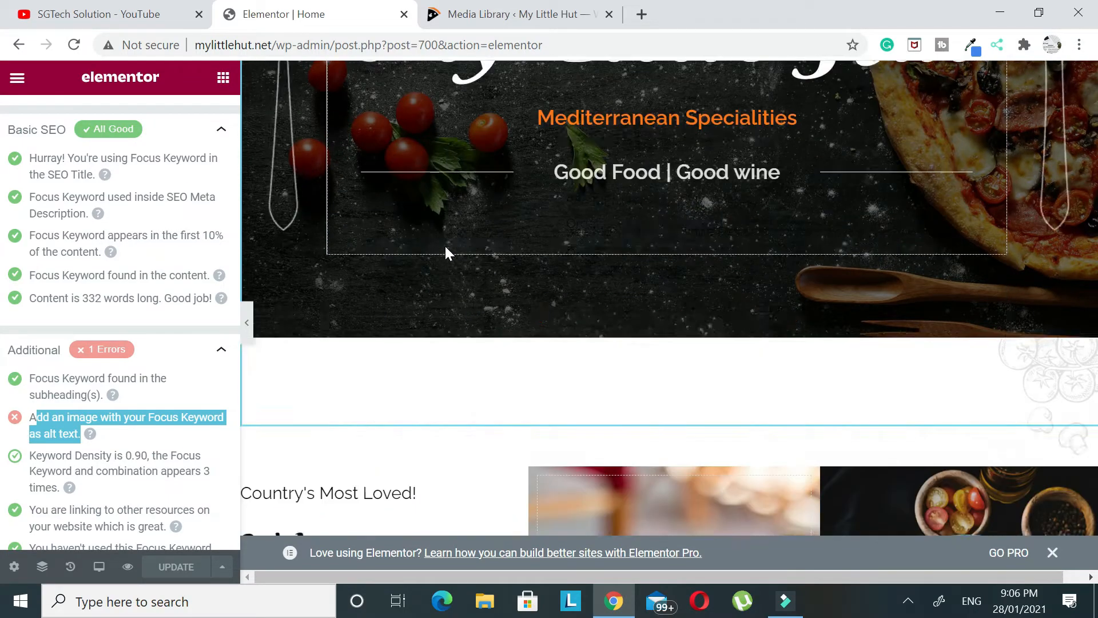
pyautogui.scroll(-1, 446, 251)
pyautogui.click(514, 14)
pyautogui.scroll(-4, 513, 277)
pyautogui.click(245, 388)
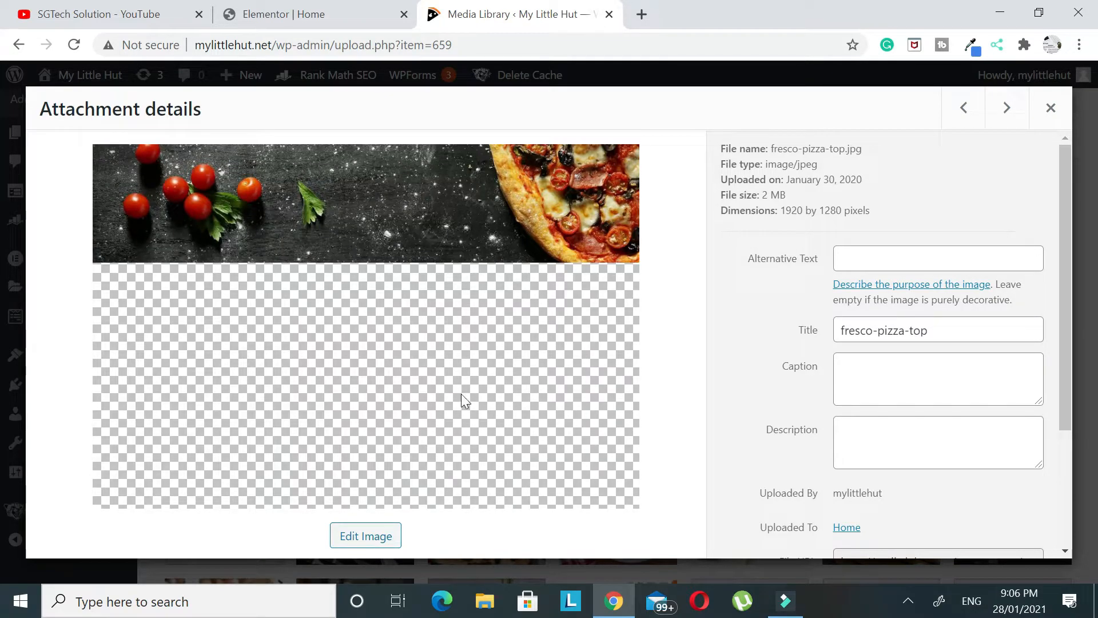
# Set the alternative text and caption of fresco-pizza-top.jpg to "Mediterranean resturant Image" and close its details.
pyautogui.click(870, 260)
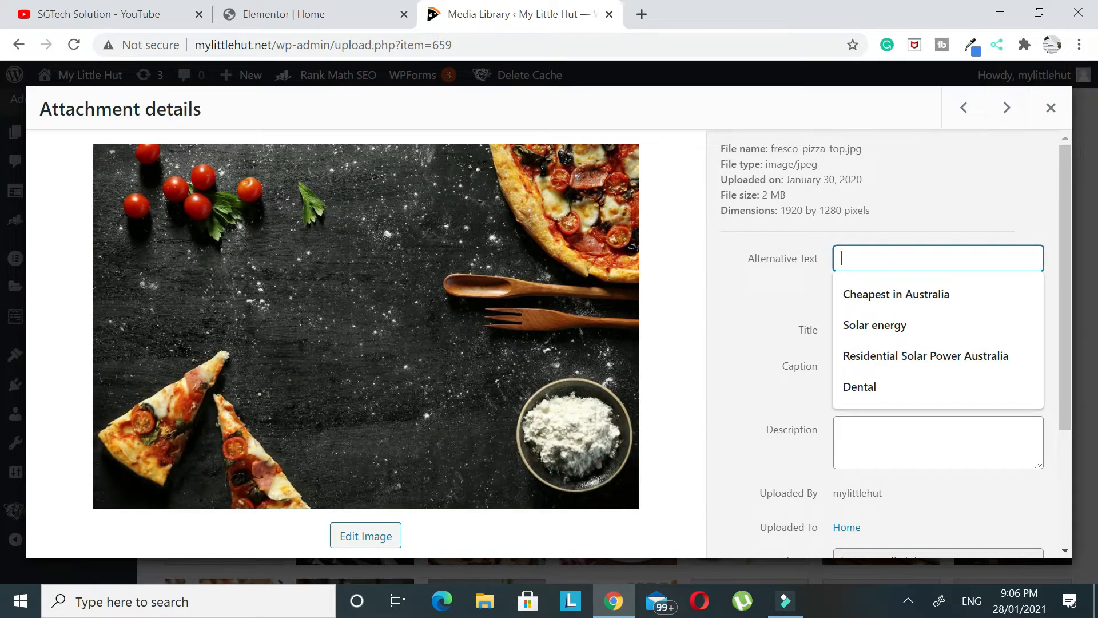
pyautogui.write('Mediterranean')
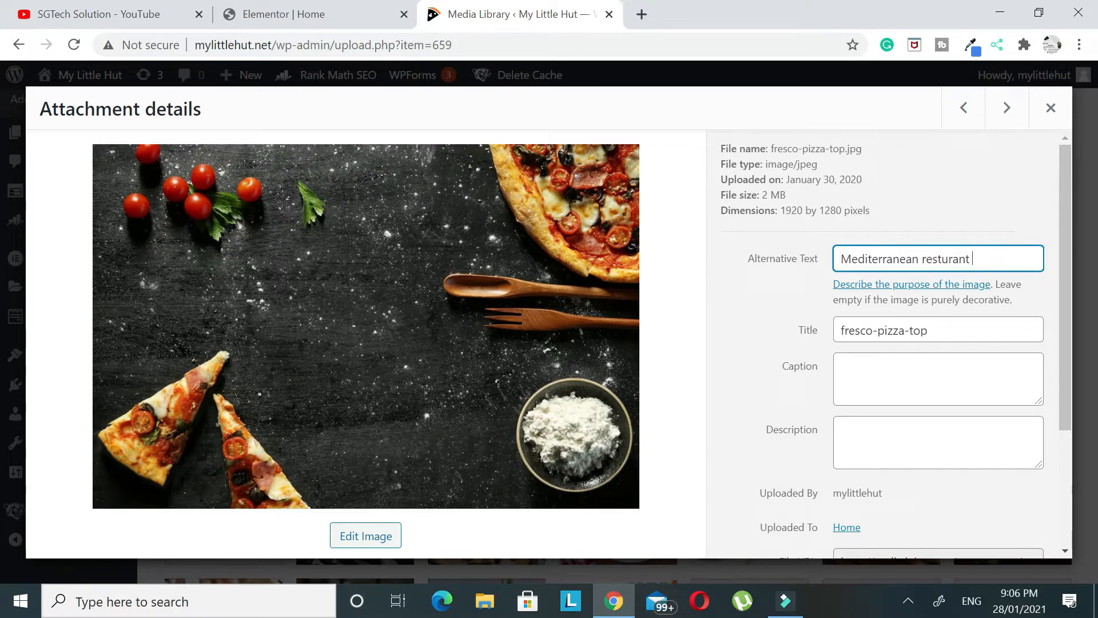
pyautogui.write('resturant Image')
pyautogui.moveTo(1008, 259); pyautogui.dragTo(836, 258)
pyautogui.hotkey('ctrl', 'c')
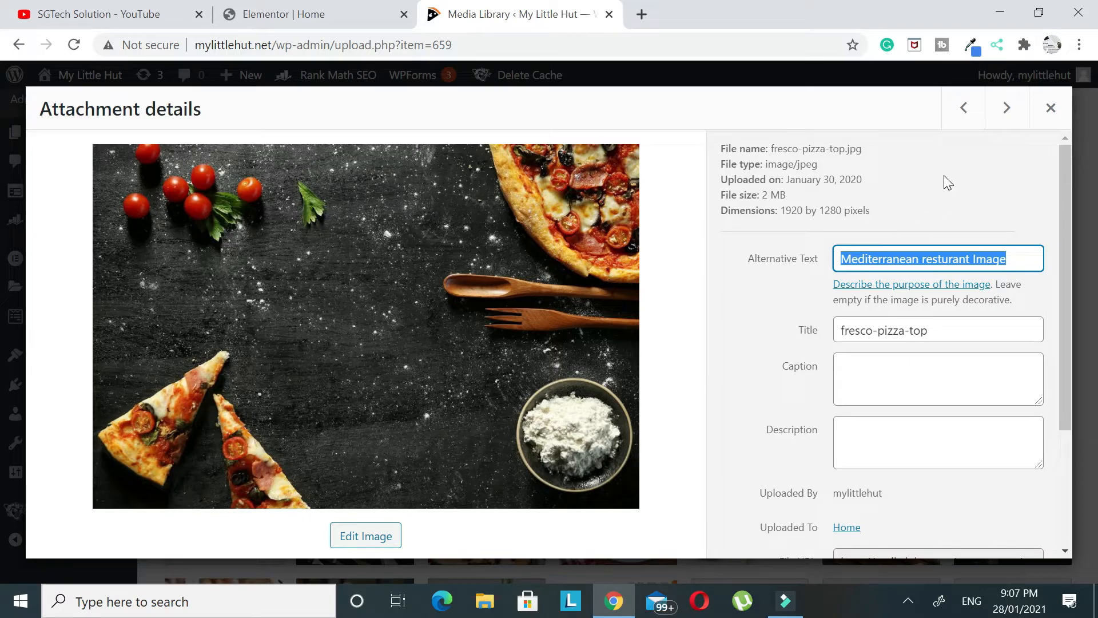
pyautogui.click(879, 381)
pyautogui.hotkey('ctrl', 'v')
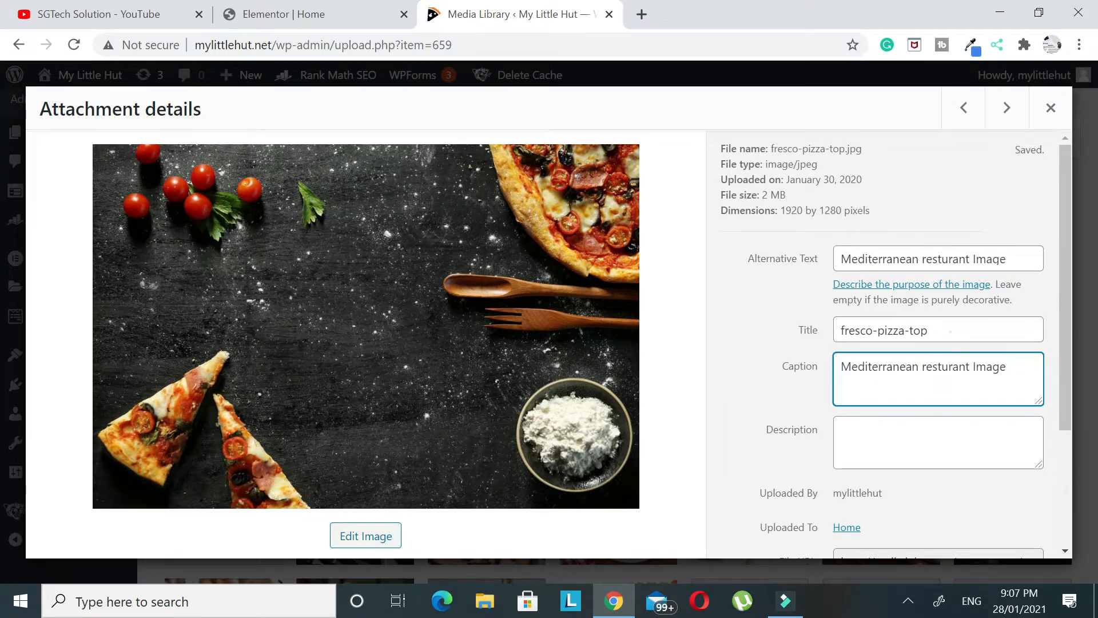
pyautogui.hotkey('shift', 'Tab')
pyautogui.click(927, 178)
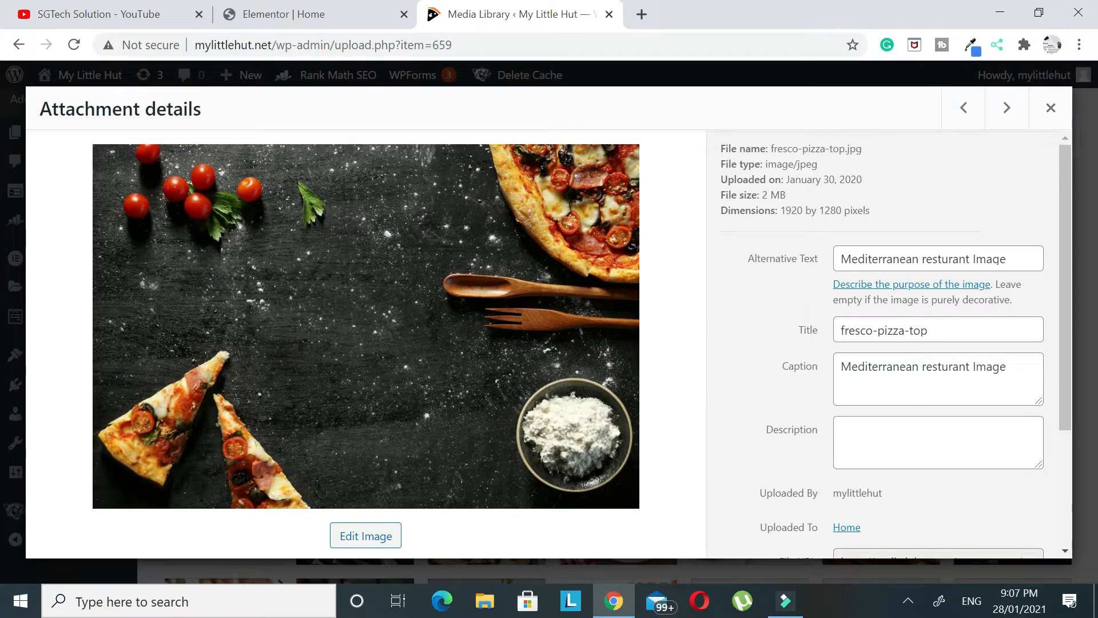
pyautogui.click(1051, 108)
# Find the Welcome section's pizza slice image in the media library and set its alternative text and caption to "Mediterranean resturant Image".
pyautogui.click(336, 16)
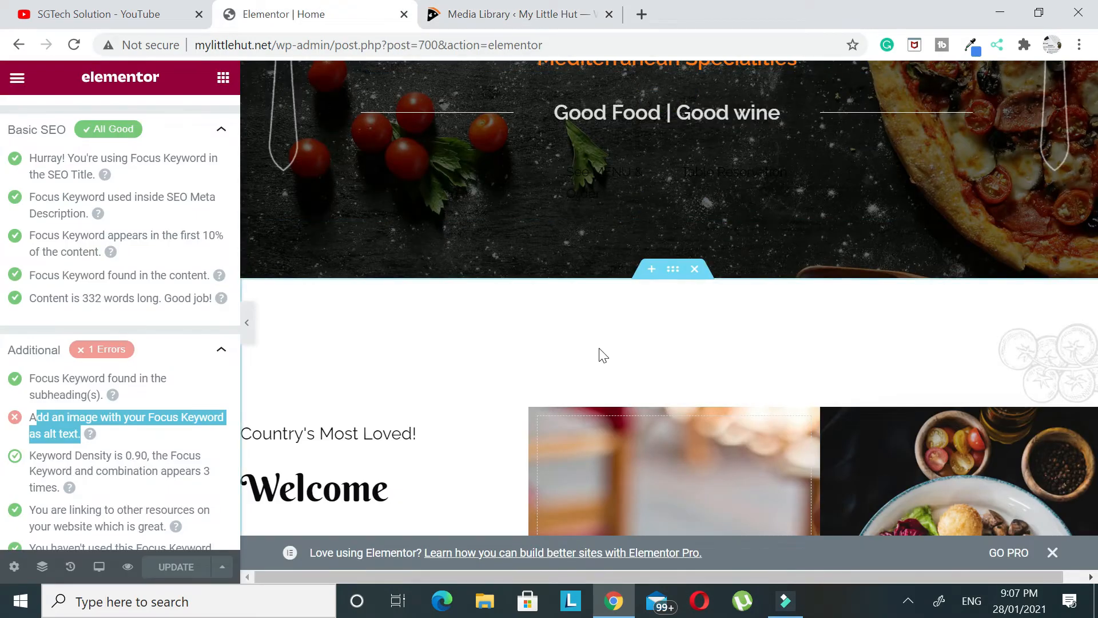
pyautogui.scroll(-6, 597, 353)
pyautogui.click(490, 13)
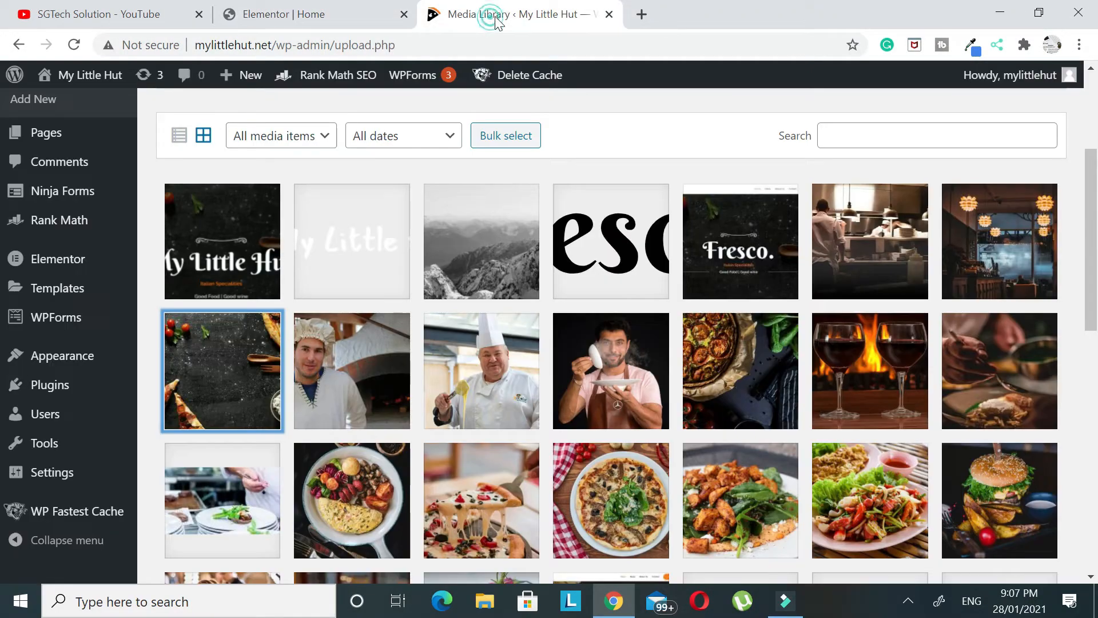
pyautogui.scroll(-3, 494, 362)
pyautogui.click(495, 362)
pyautogui.click(875, 259)
pyautogui.click(907, 417)
pyautogui.click(848, 387)
pyautogui.hotkey('ctrl', 'v')
pyautogui.click(910, 174)
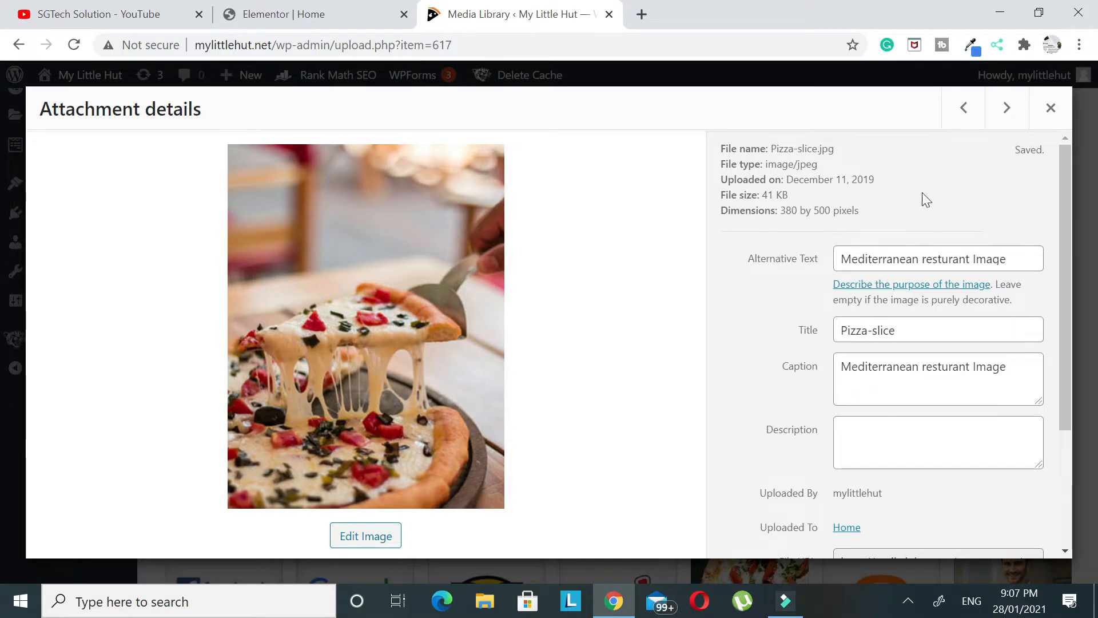
pyautogui.click(1050, 108)
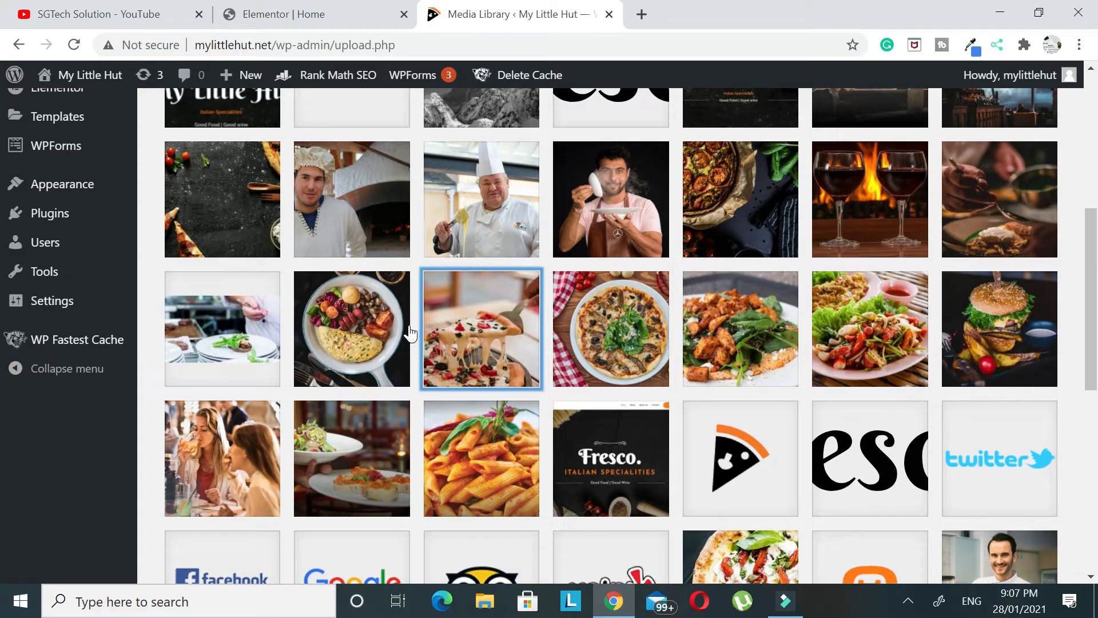
# Set the alternative text and caption of the Hours section's platter image to "Mediterranean resturant Image" in the media library.
pyautogui.click(330, 17)
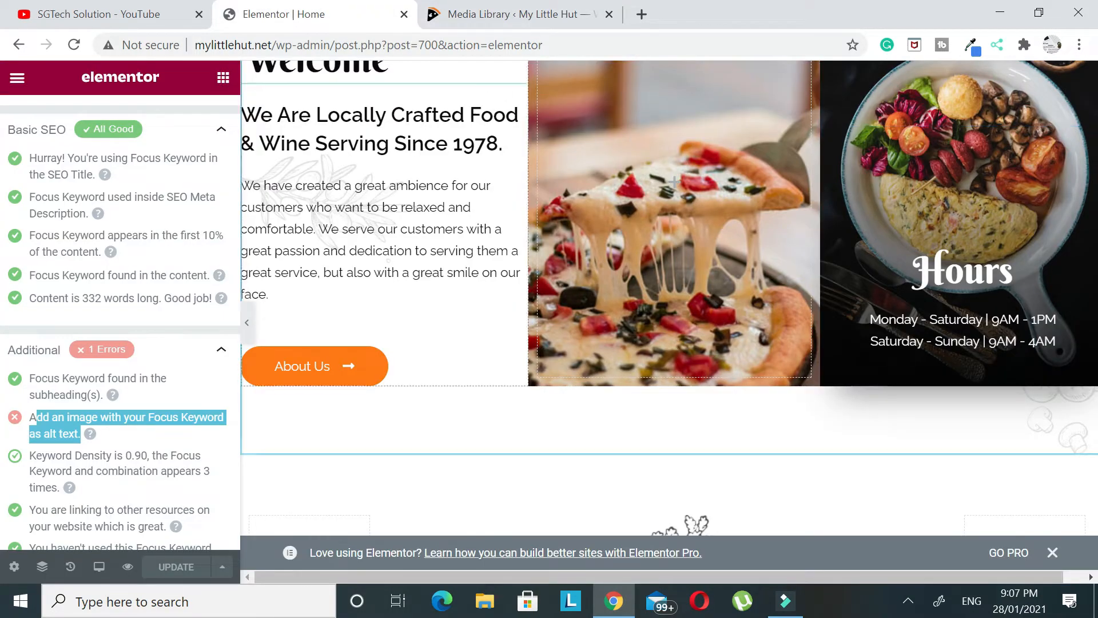
pyautogui.click(472, 16)
pyautogui.click(376, 348)
pyautogui.click(892, 261)
pyautogui.click(922, 387)
pyautogui.click(885, 381)
pyautogui.write('Mediterranean resturant Image')
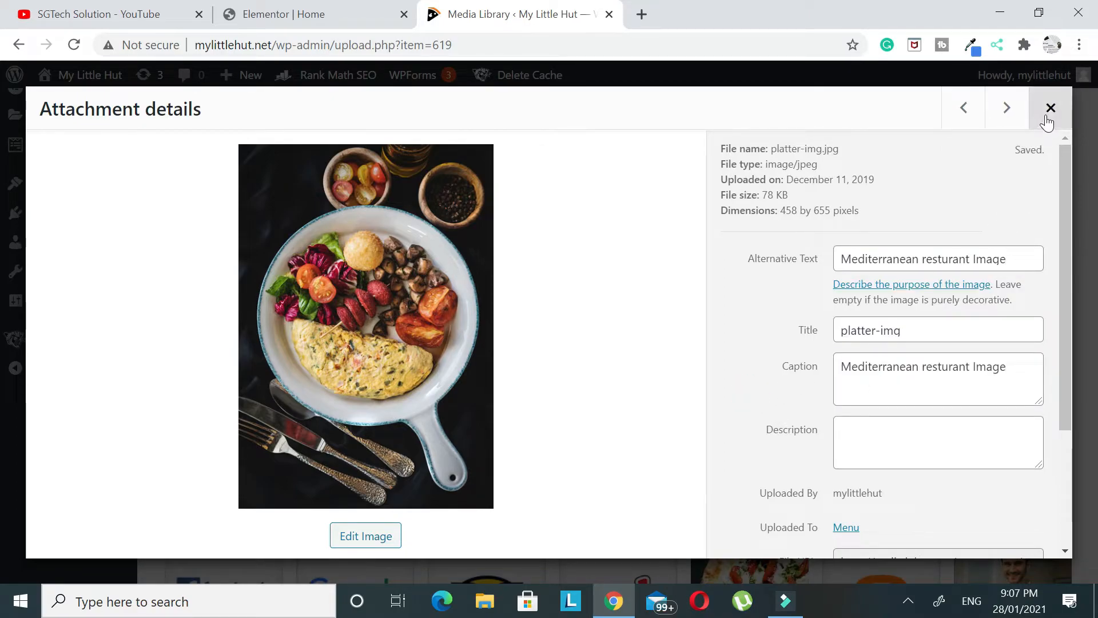
pyautogui.click(1050, 107)
# Find the menu section's burger image in the media library and set its alternative text, caption and title to "Mediterranean resturant Image".
pyautogui.scroll(-3, 551, 520)
pyautogui.click(342, 21)
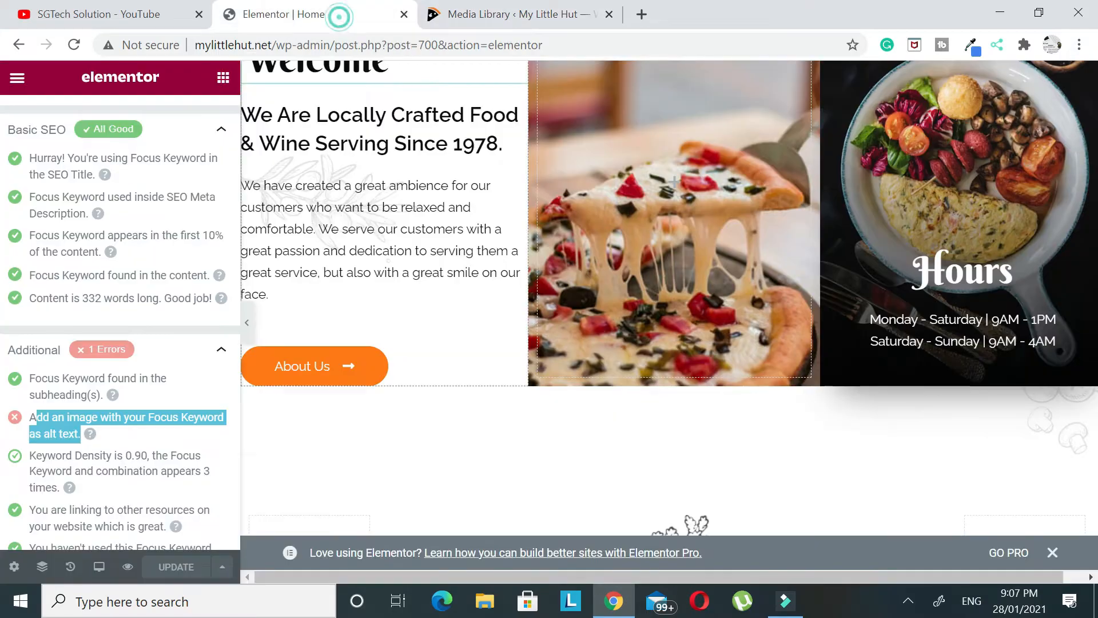
pyautogui.scroll(-5, 597, 295)
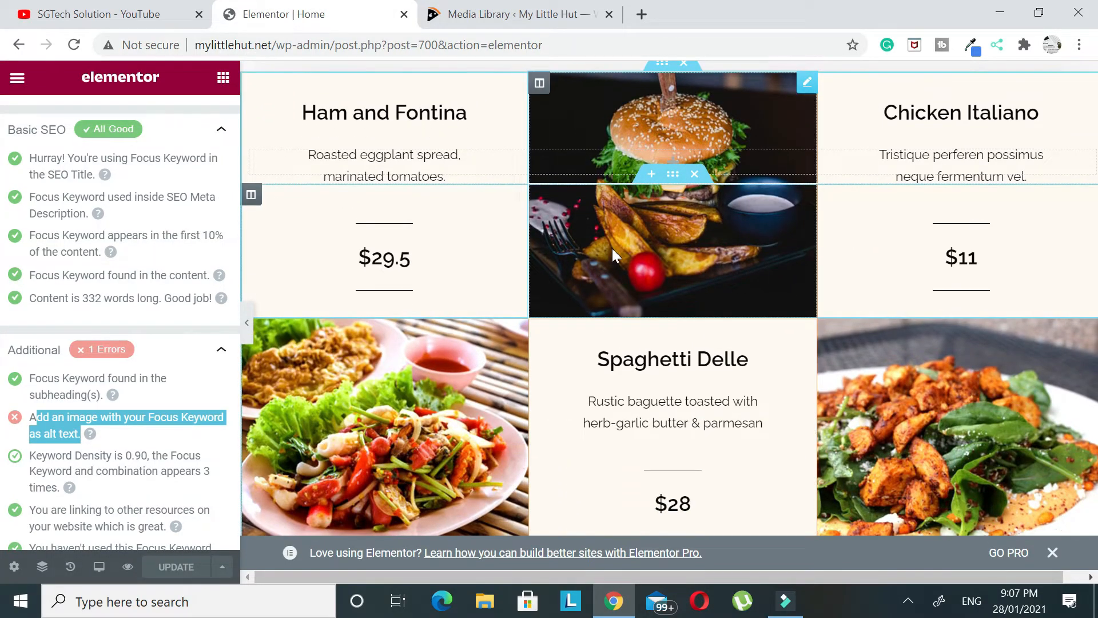
pyautogui.click(458, 16)
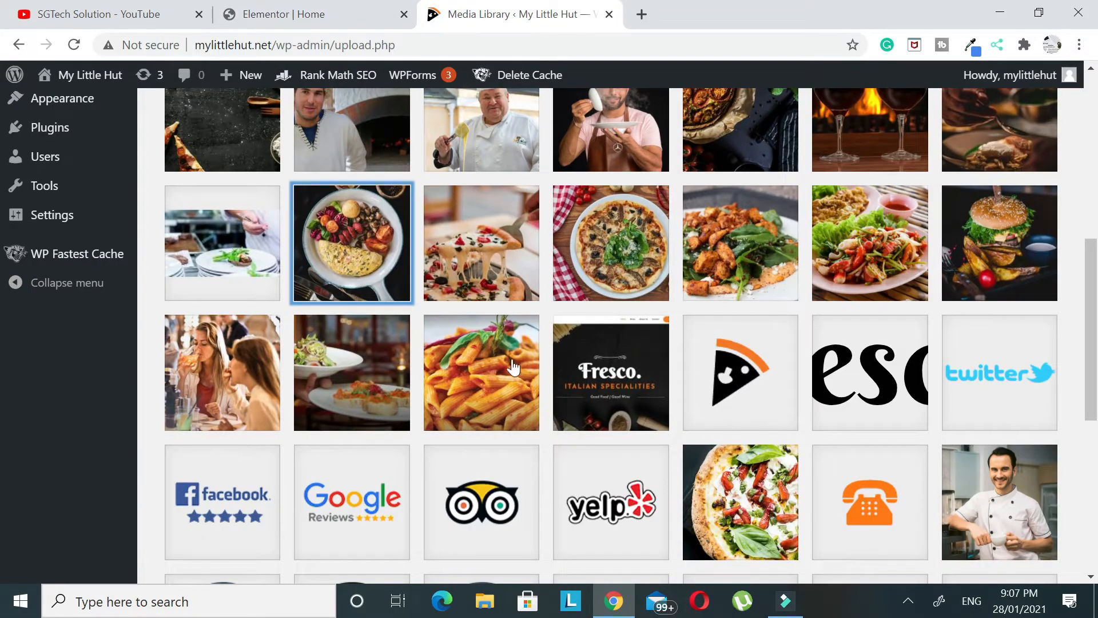
pyautogui.click(999, 242)
pyautogui.click(887, 258)
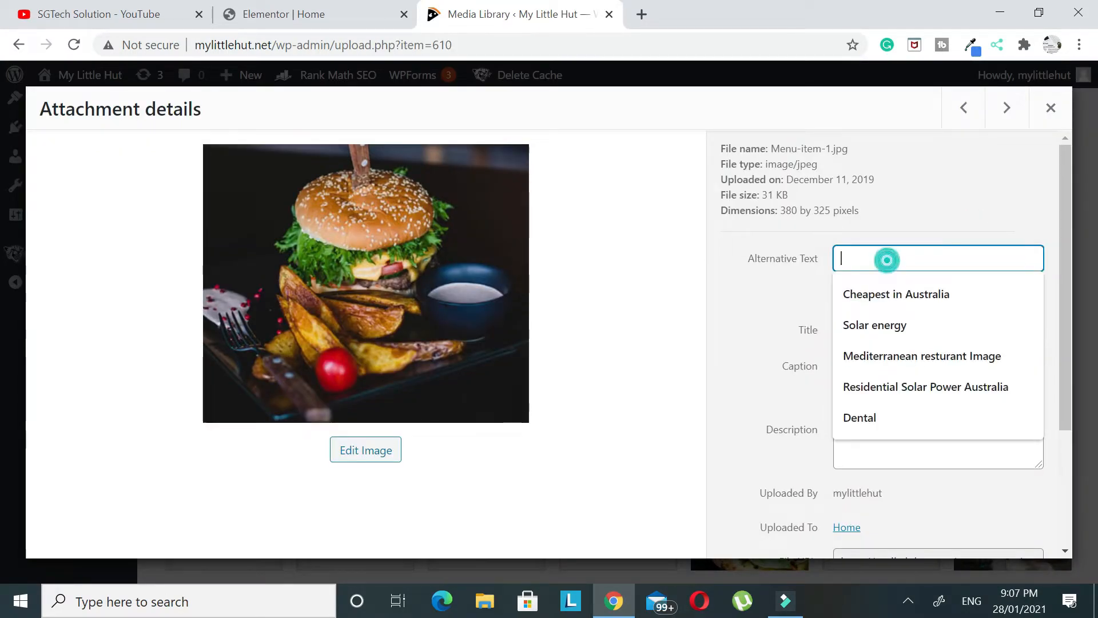
pyautogui.click(919, 355)
pyautogui.click(870, 375)
pyautogui.write('Mediterranean resturant Image')
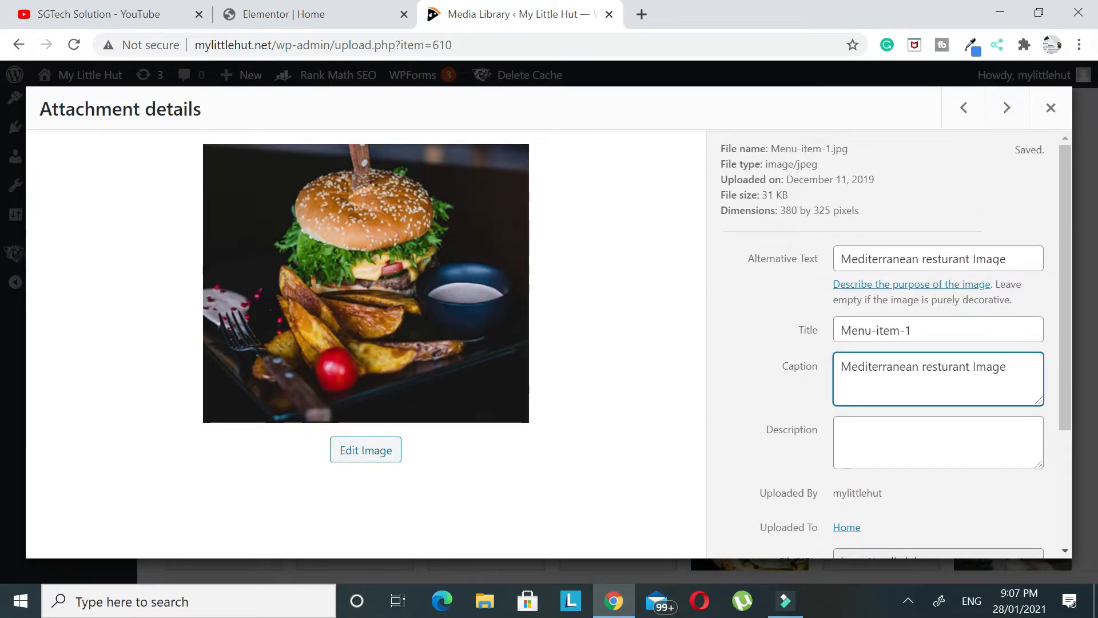
pyautogui.moveTo(921, 330); pyautogui.dragTo(794, 350)
pyautogui.write('Mediterranean resturant Image')
pyautogui.click(1051, 109)
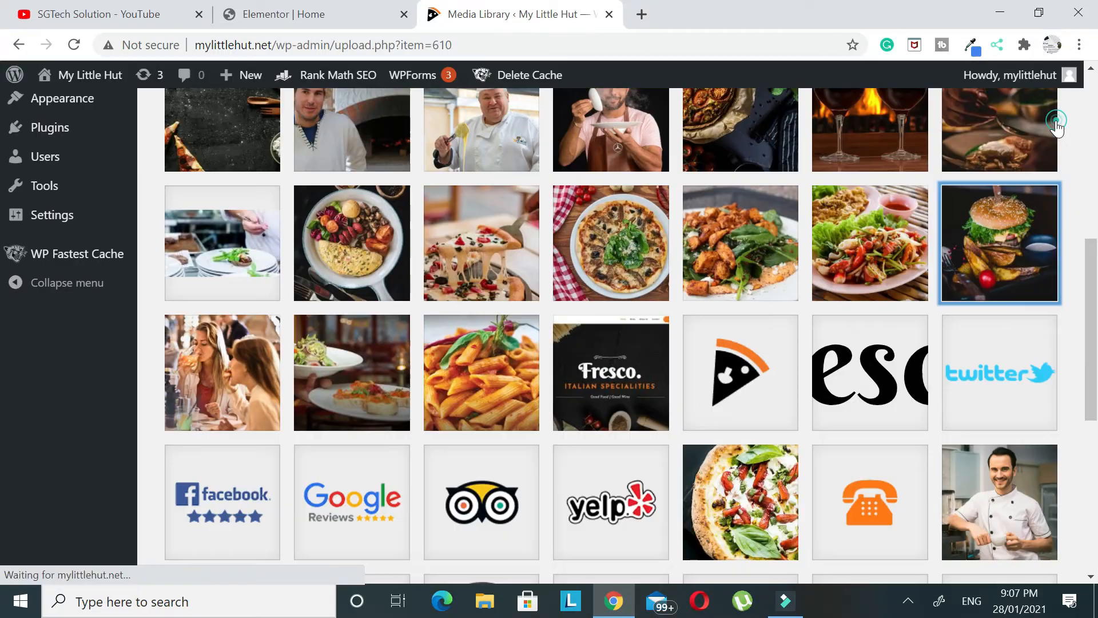
# Check further Home page images, and set the alternative text and caption of Pasta.jpg to "Mediterranean resturant Image" in the media library.
pyautogui.click(232, 8)
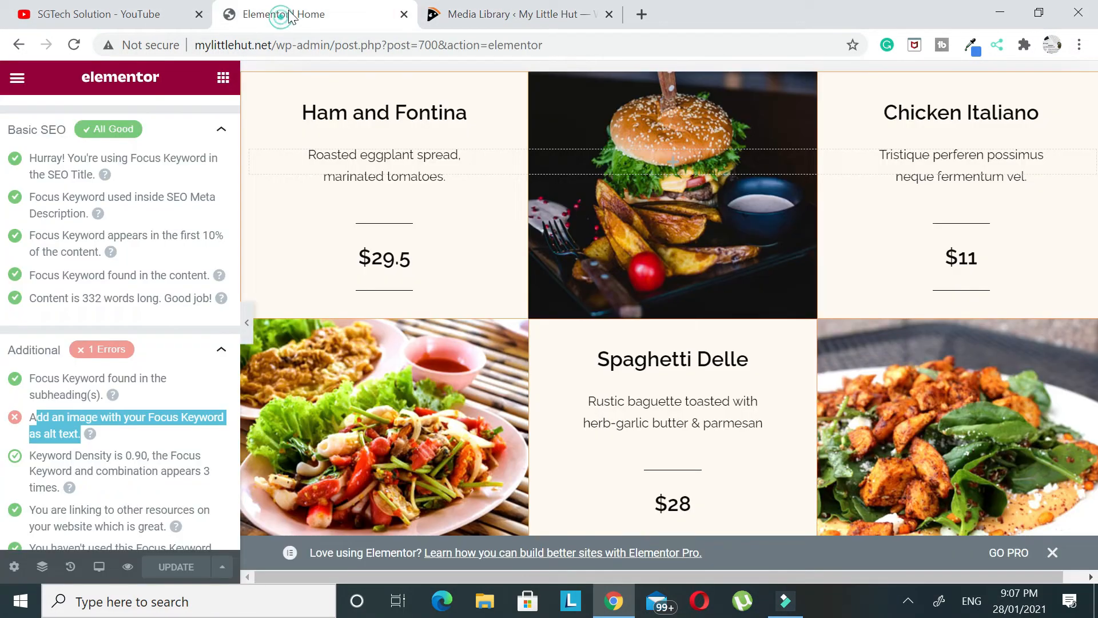
pyautogui.scroll(-5, 551, 177)
pyautogui.click(502, 10)
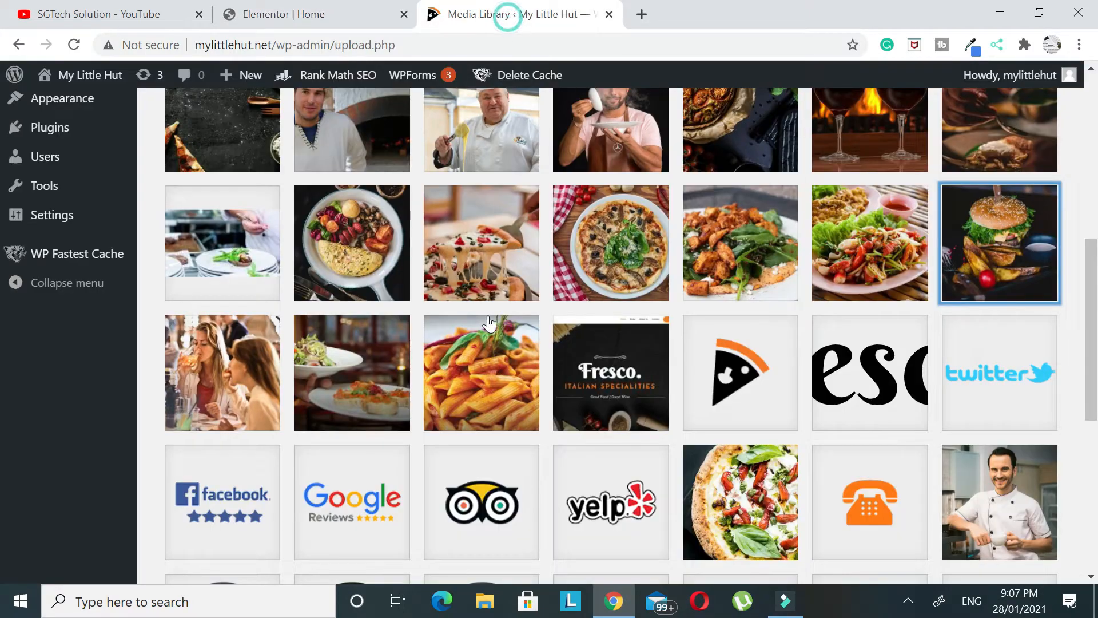
pyautogui.click(479, 367)
pyautogui.click(870, 255)
pyautogui.click(892, 356)
pyautogui.click(875, 375)
pyautogui.write('Mediterranean resturant Image')
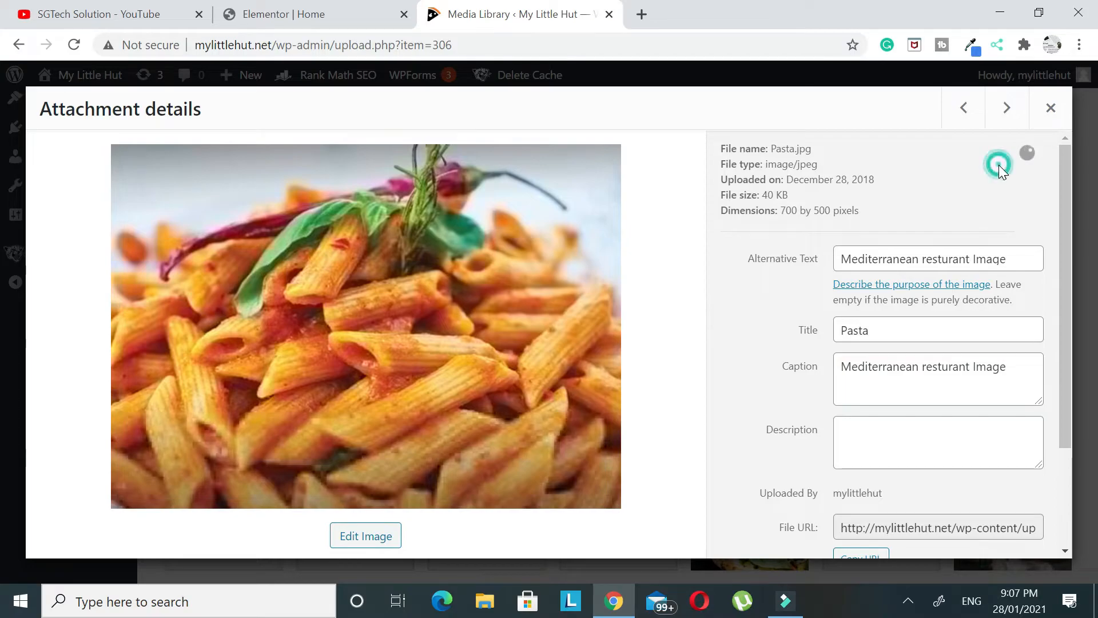
# Close the Pasta.jpg attachment details, dismiss the Elementor - Header, Footer & Blocks rating notice and reload the media library.
pyautogui.click(1050, 108)
pyautogui.scroll(1, 611, 335)
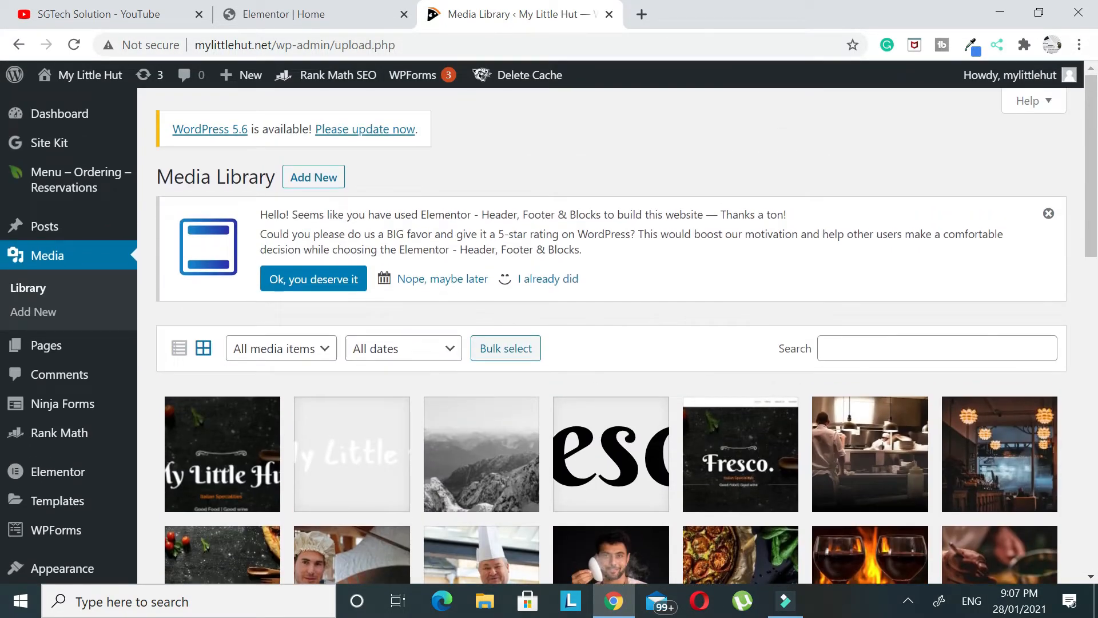
pyautogui.click(1048, 214)
pyautogui.click(97, 287)
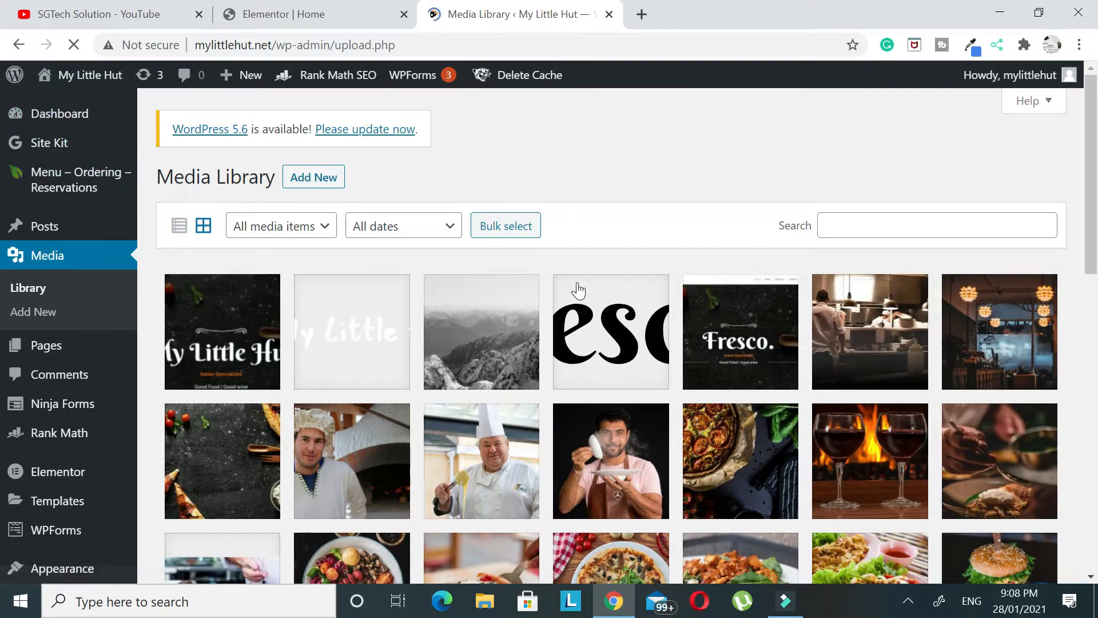
# Reload the Home page in the Elementor editor and check its updated Rank Math SEO score.
pyautogui.click(348, 22)
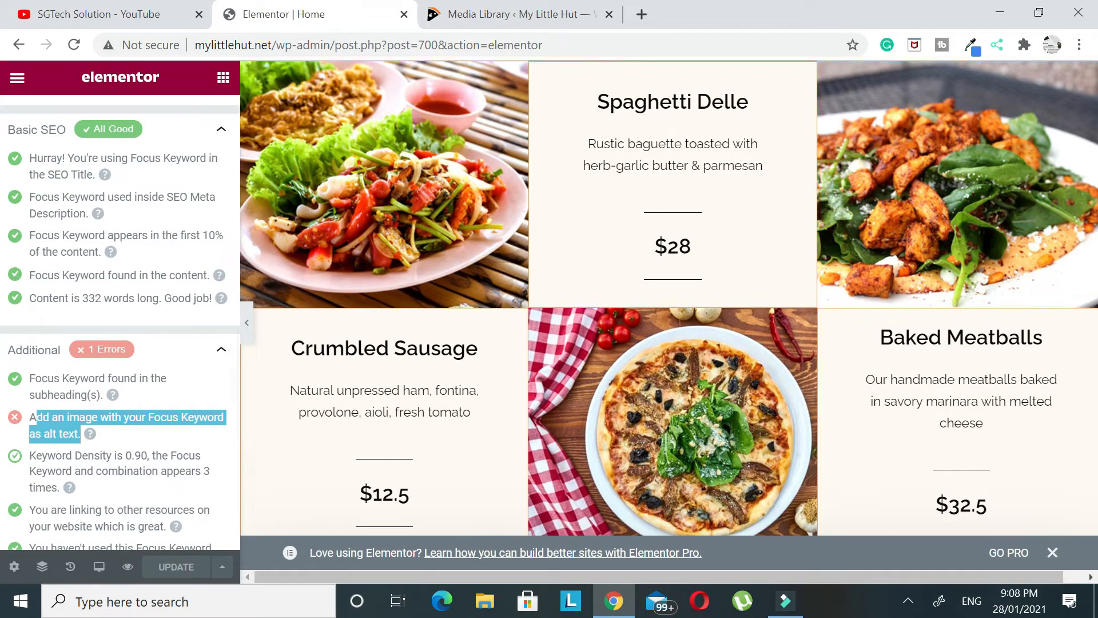
pyautogui.scroll(6, 118, 305)
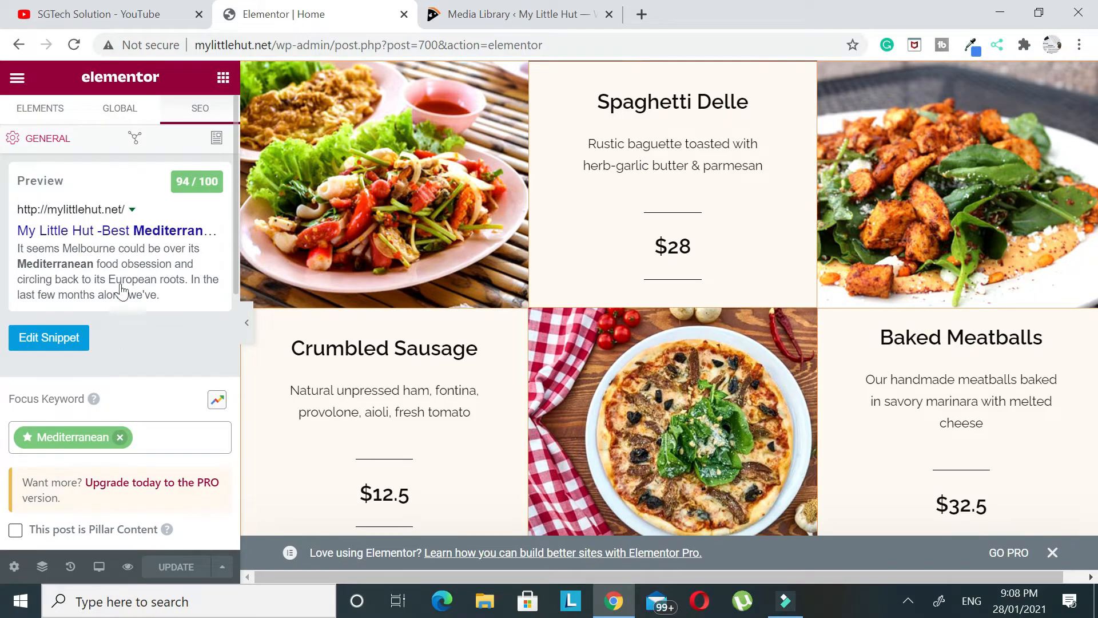
pyautogui.click(74, 45)
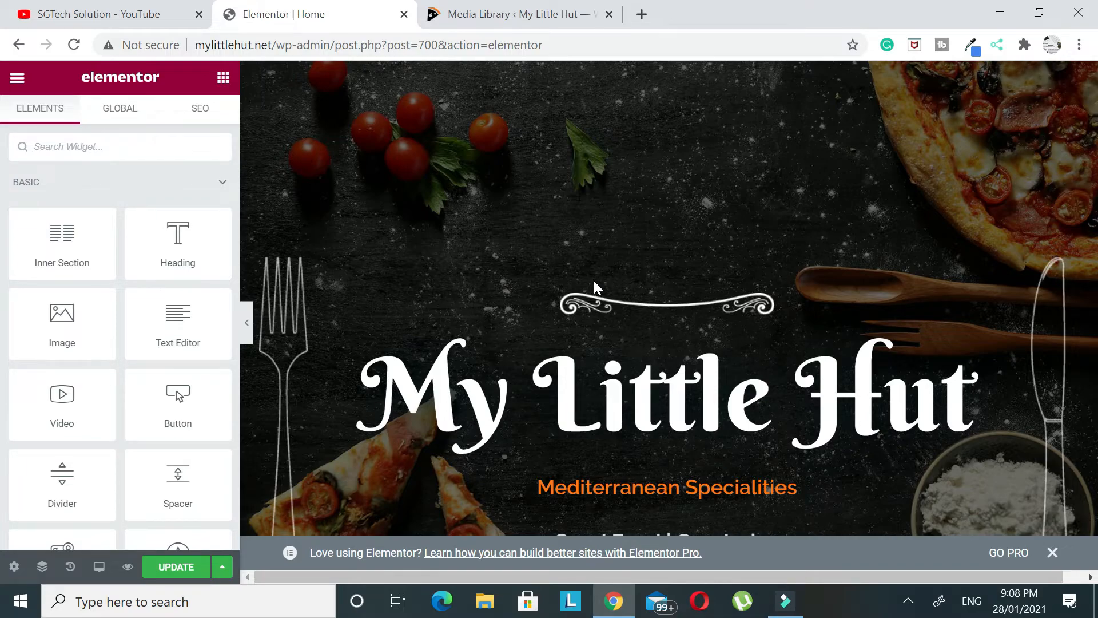
pyautogui.click(206, 118)
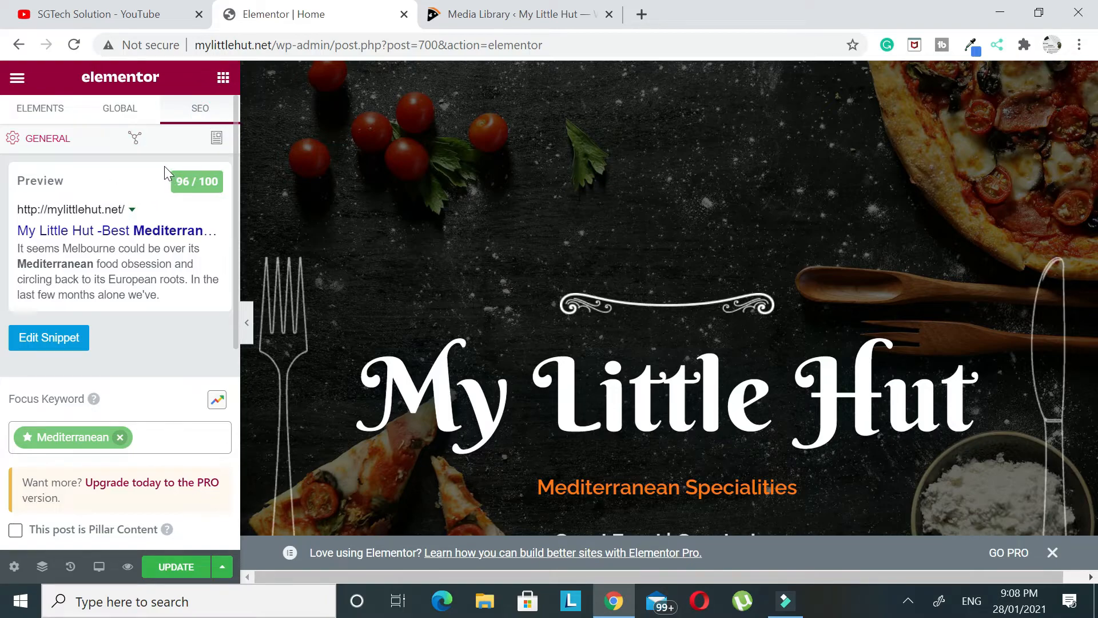
pyautogui.doubleClick(181, 182)
pyautogui.moveTo(196, 182); pyautogui.dragTo(205, 182)
pyautogui.scroll(-5, 197, 213)
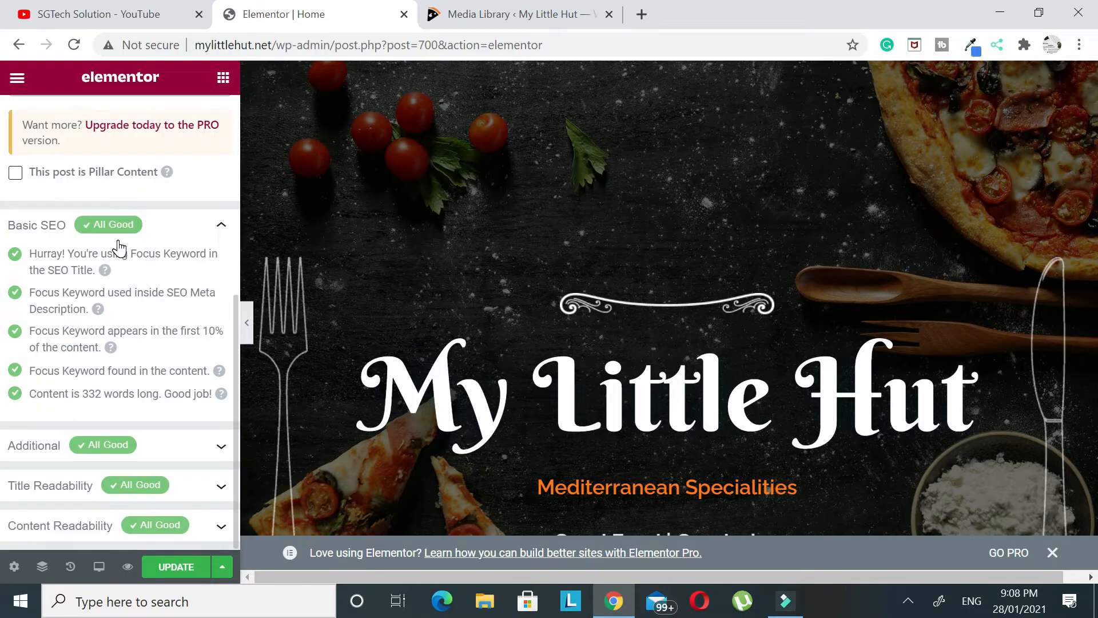
pyautogui.scroll(5, 119, 248)
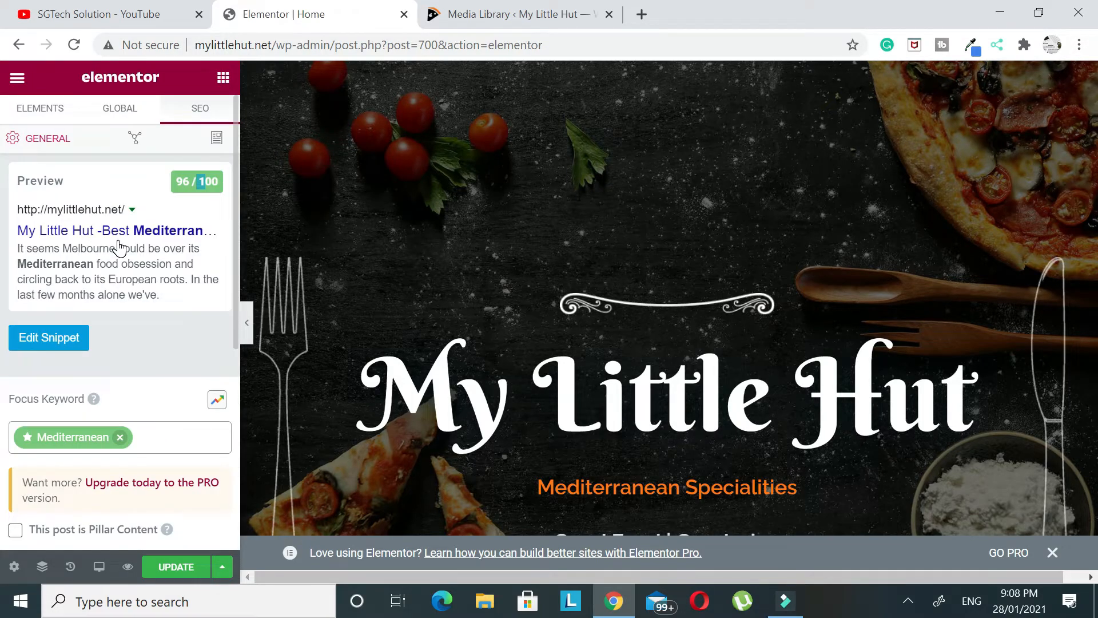
# Expand the Content Readability, Title Readability and Additional checks and review their individual results.
pyautogui.scroll(-5, 119, 249)
pyautogui.click(138, 531)
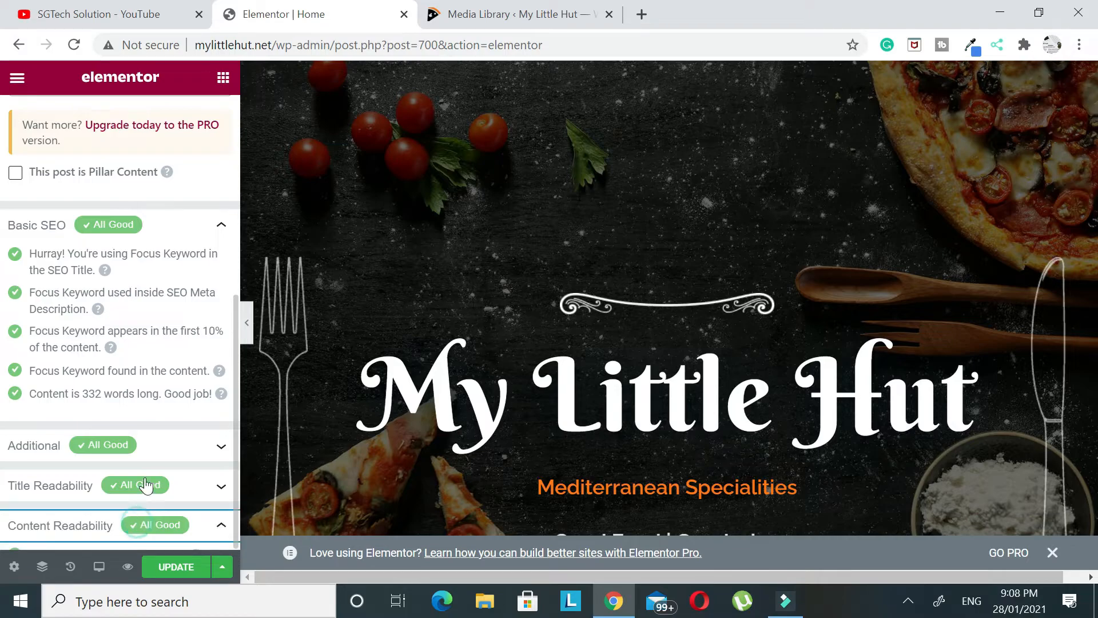
pyautogui.scroll(-1, 147, 482)
pyautogui.click(93, 408)
pyautogui.scroll(-1, 93, 408)
pyautogui.click(108, 309)
pyautogui.scroll(-3, 109, 300)
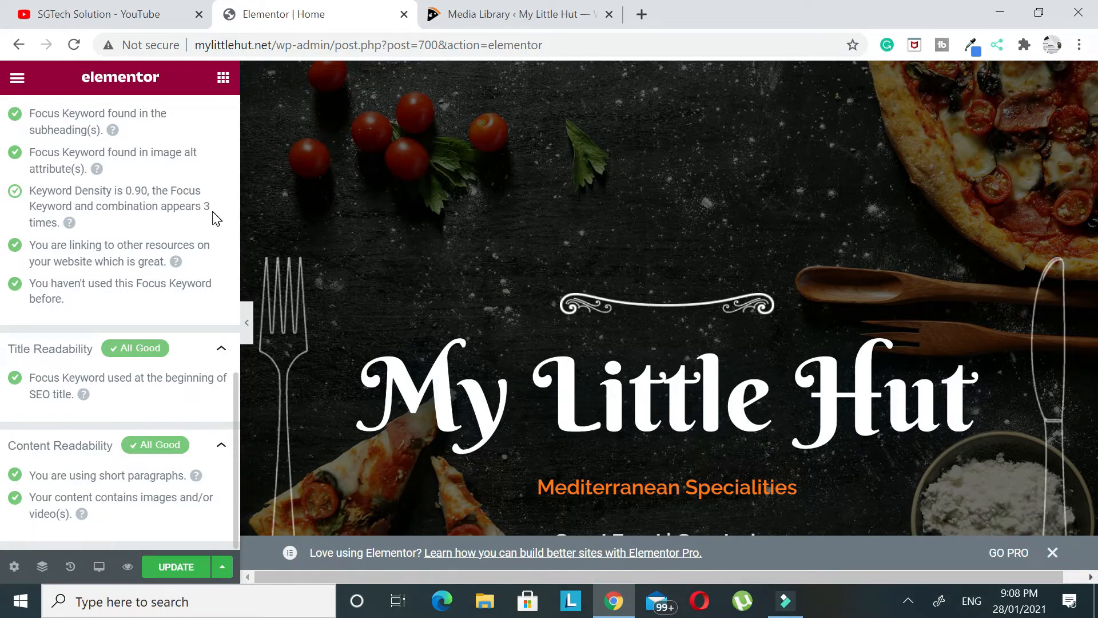
# Read the explanation of the keyword density check and compare it with the Home page's content.
pyautogui.click(69, 223)
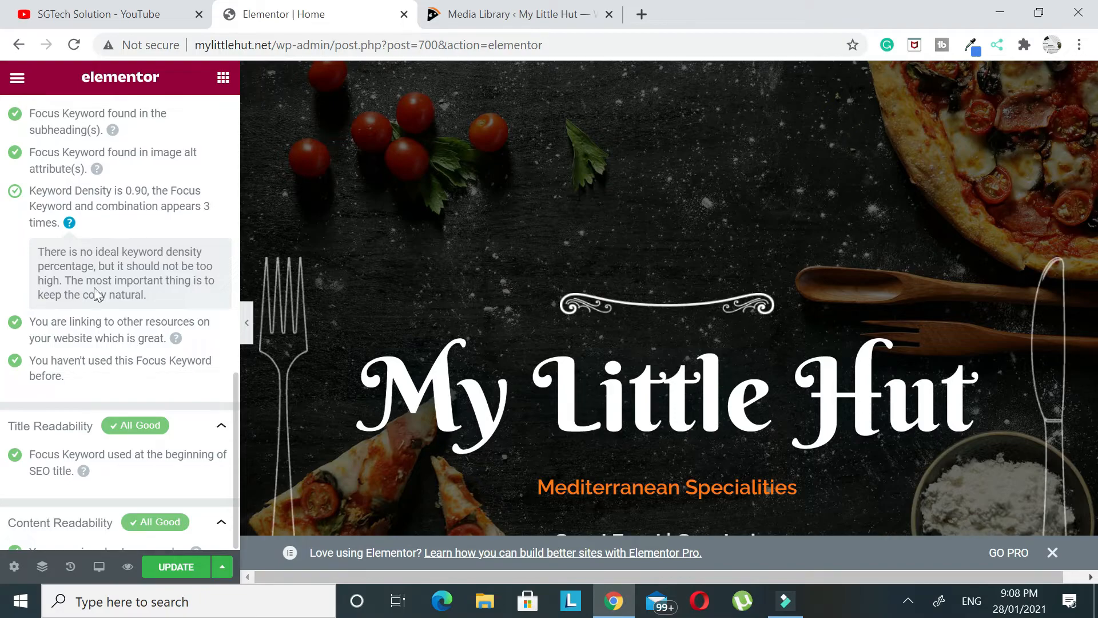
pyautogui.click(17, 267)
pyautogui.scroll(-15, 326, 440)
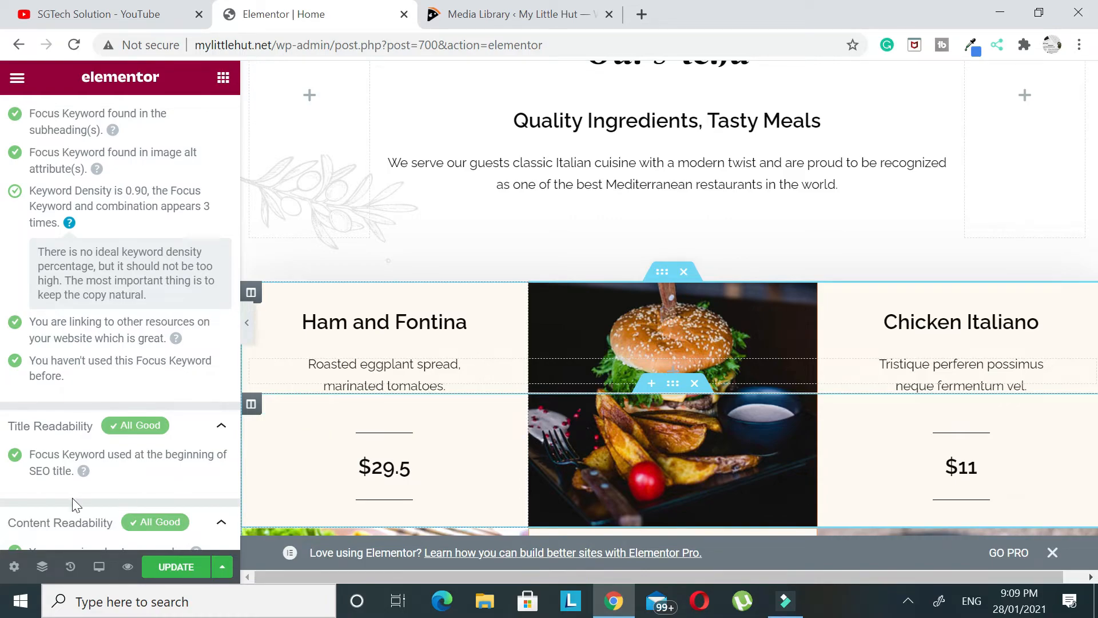
pyautogui.moveTo(3, 179); pyautogui.dragTo(26, 196)
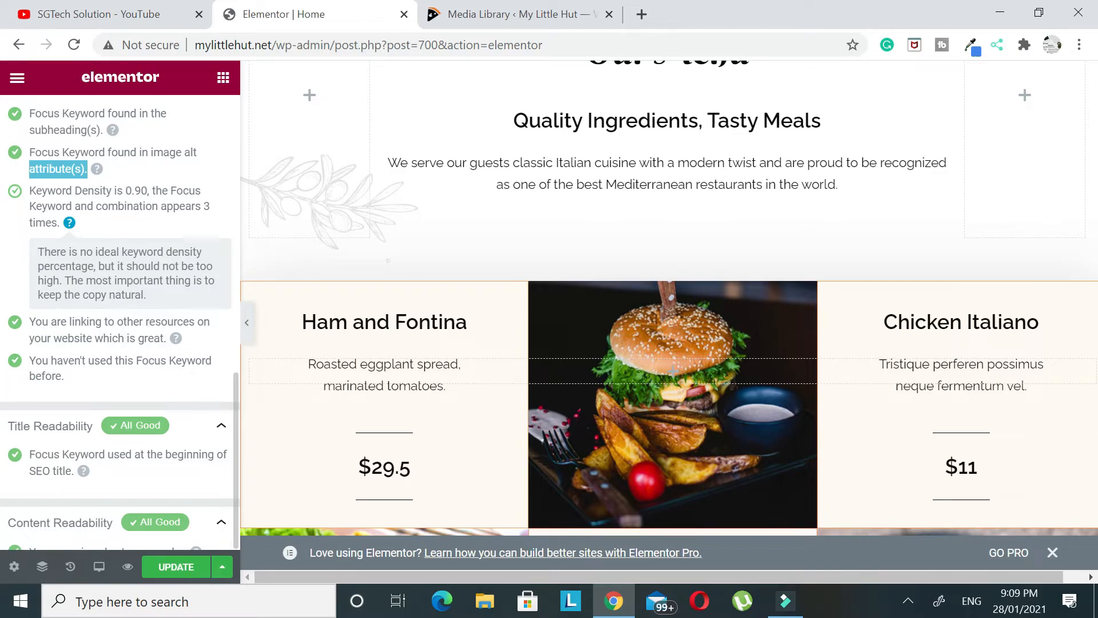
# Delete the word "Mediterranean" from the first customer testimonial beside the Happy Customers heading.
pyautogui.scroll(-15, 770, 294)
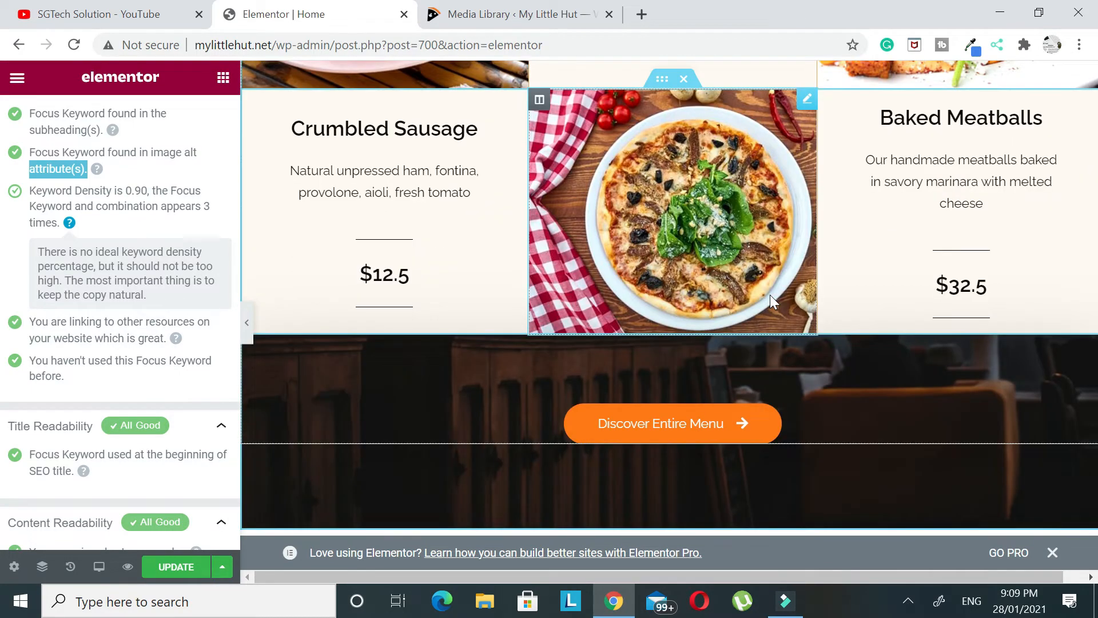
pyautogui.scroll(-7, 771, 301)
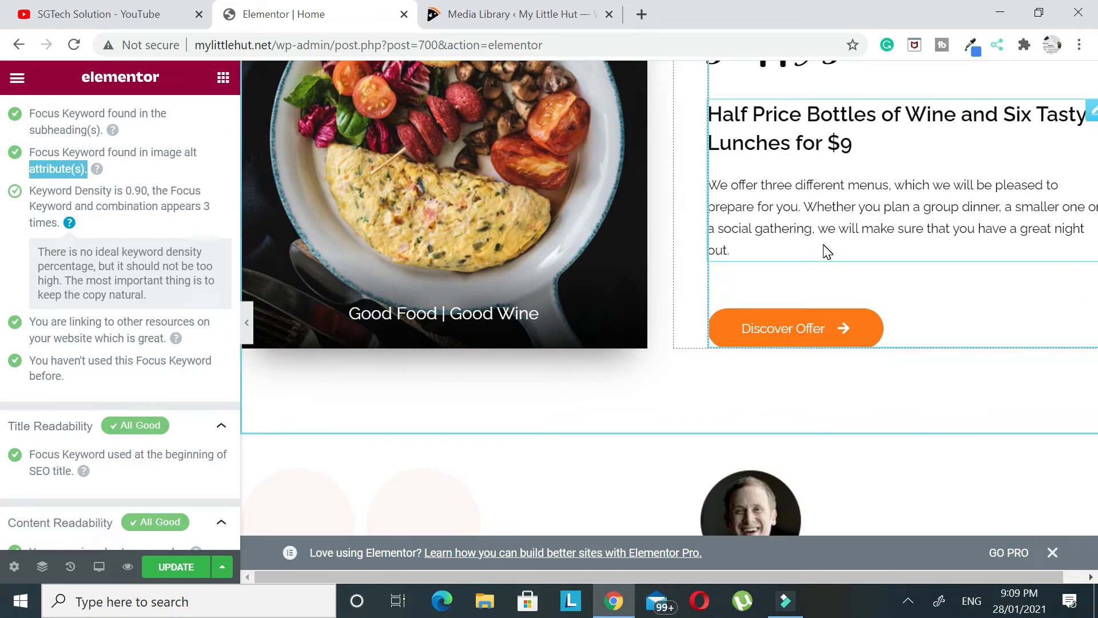
pyautogui.scroll(-8, 827, 252)
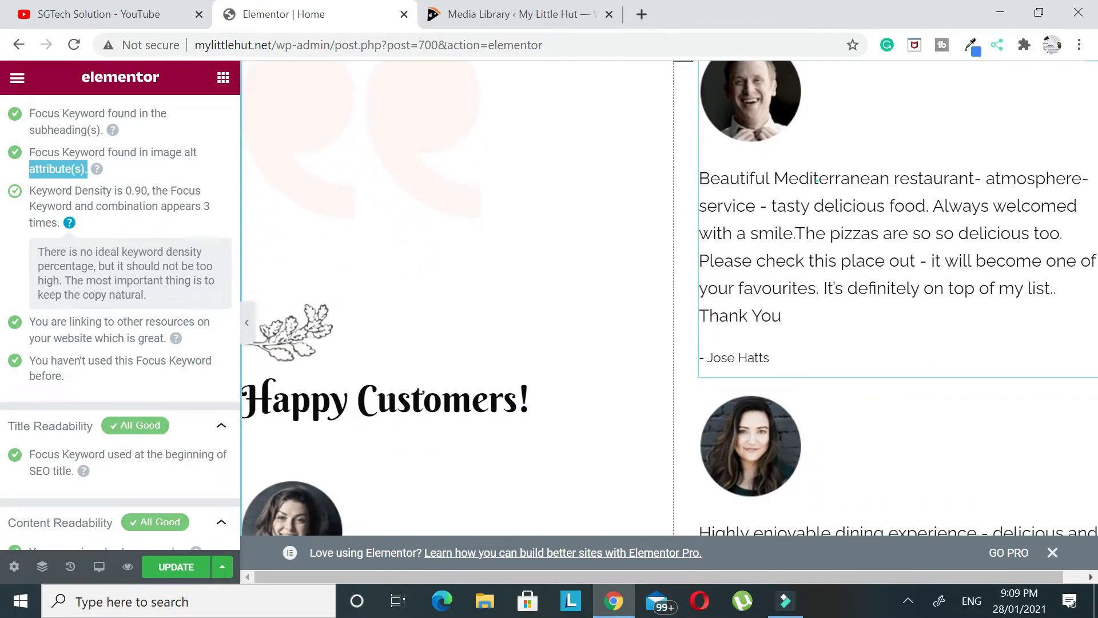
pyautogui.click(817, 182)
pyautogui.doubleClick(836, 178)
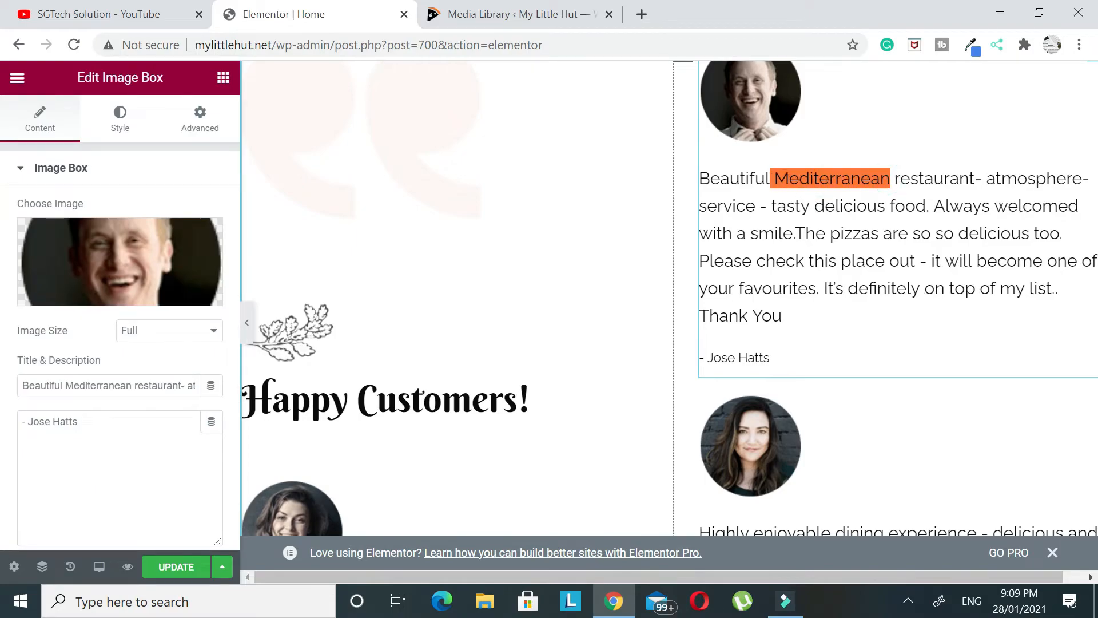
pyautogui.press('BackSpace')
# Look through the menu, Welcome and hero sections for remaining uses of the focus keyword "Mediterranean".
pyautogui.scroll(15, 802, 268)
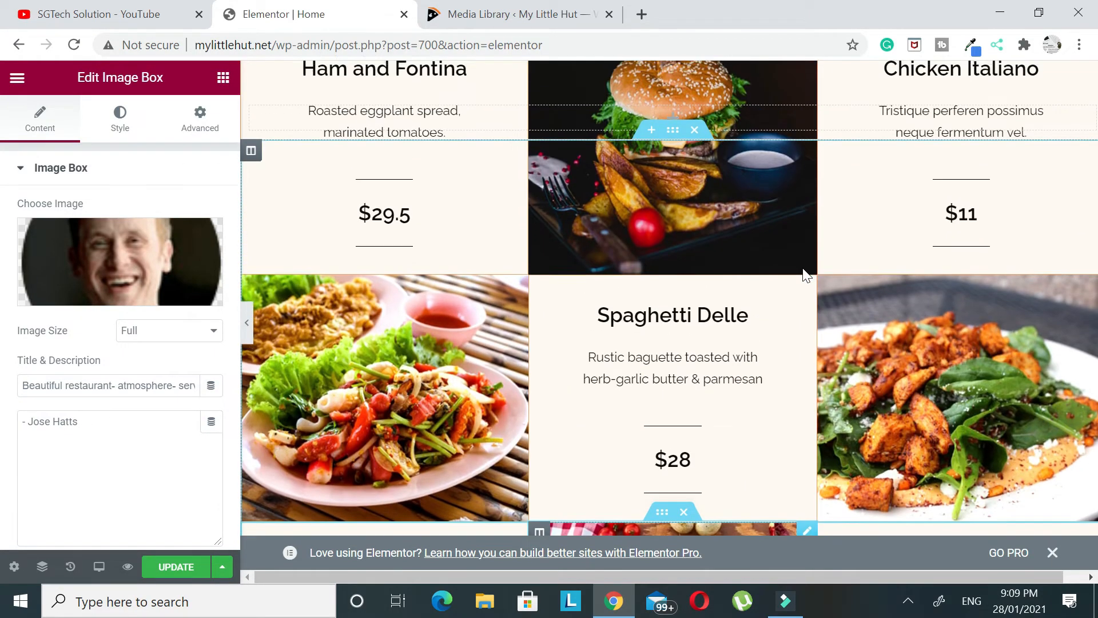
pyautogui.scroll(10, 802, 268)
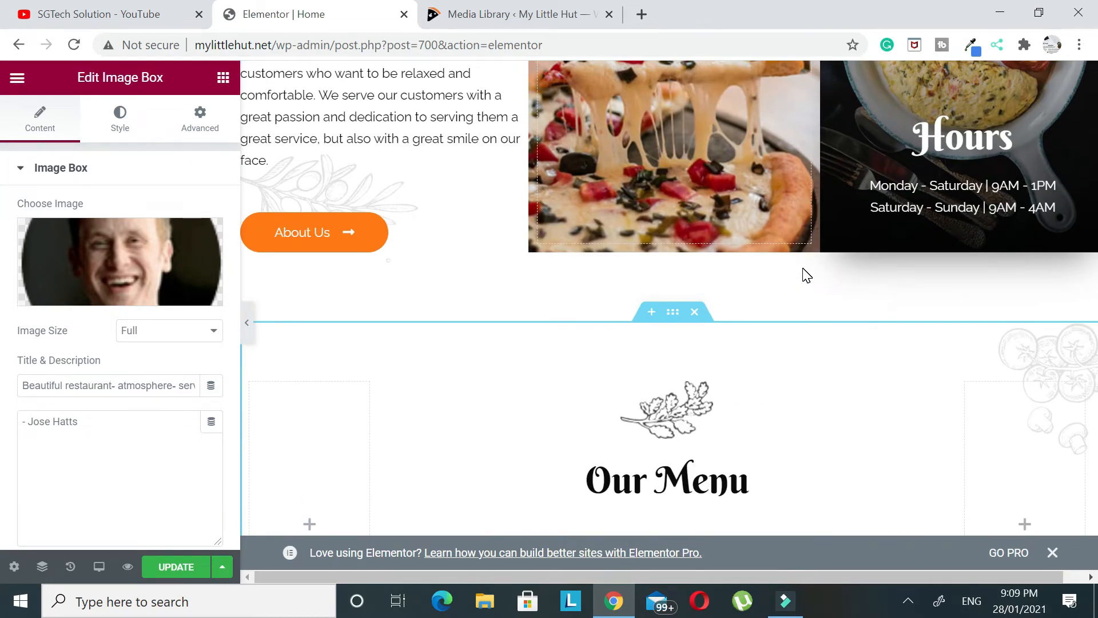
pyautogui.scroll(4, 802, 268)
pyautogui.scroll(-7, 804, 277)
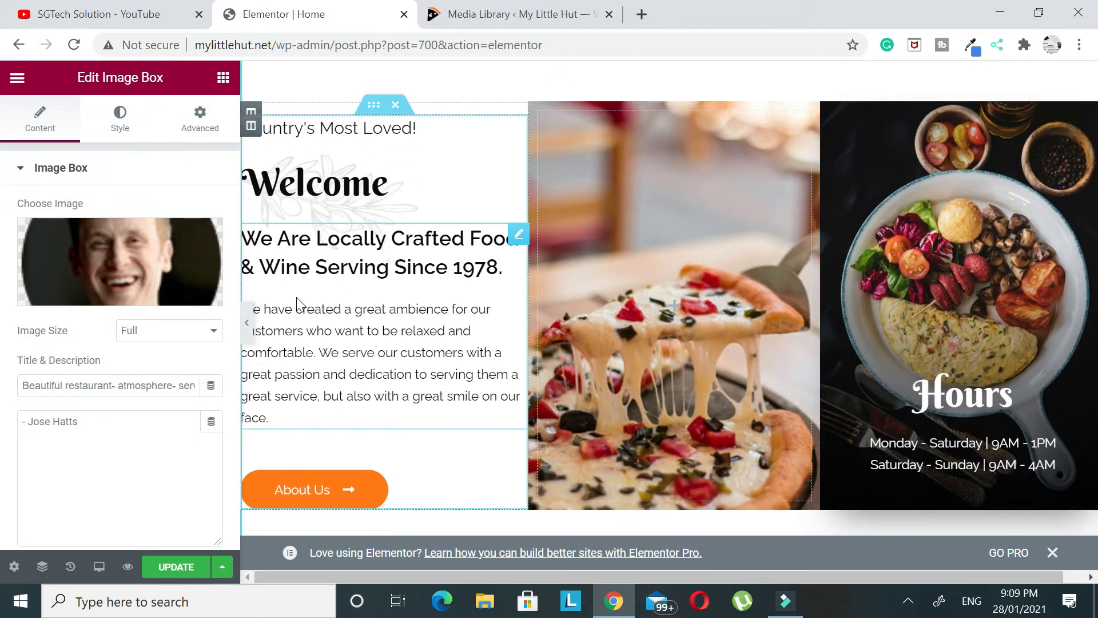
pyautogui.scroll(5, 486, 331)
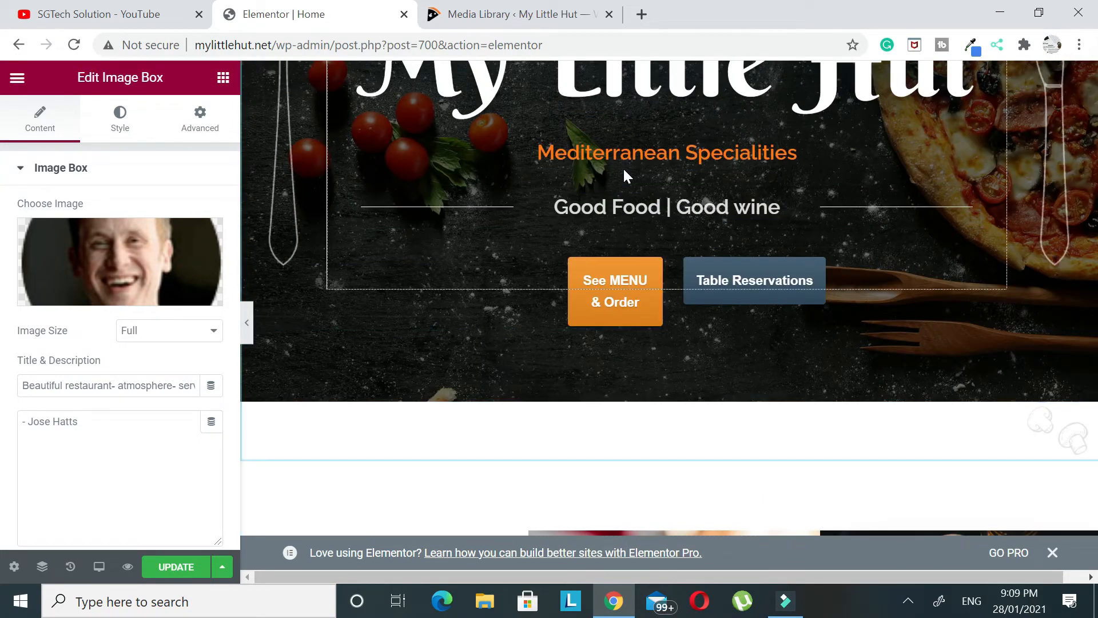
pyautogui.scroll(-4, 562, 283)
pyautogui.scroll(-3, 562, 283)
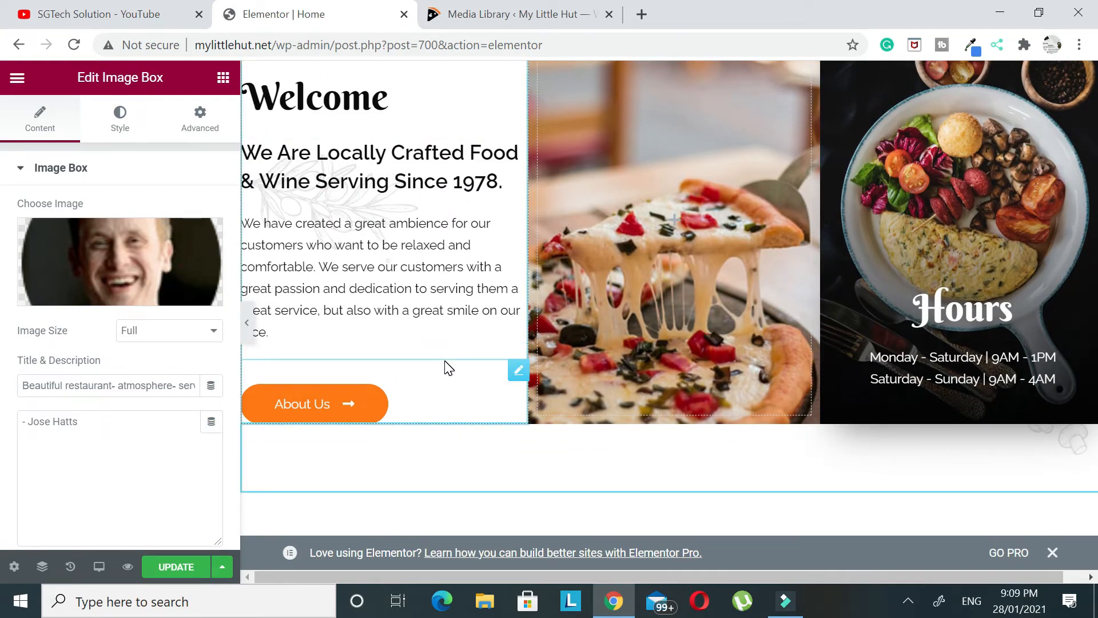
pyautogui.scroll(-10, 448, 372)
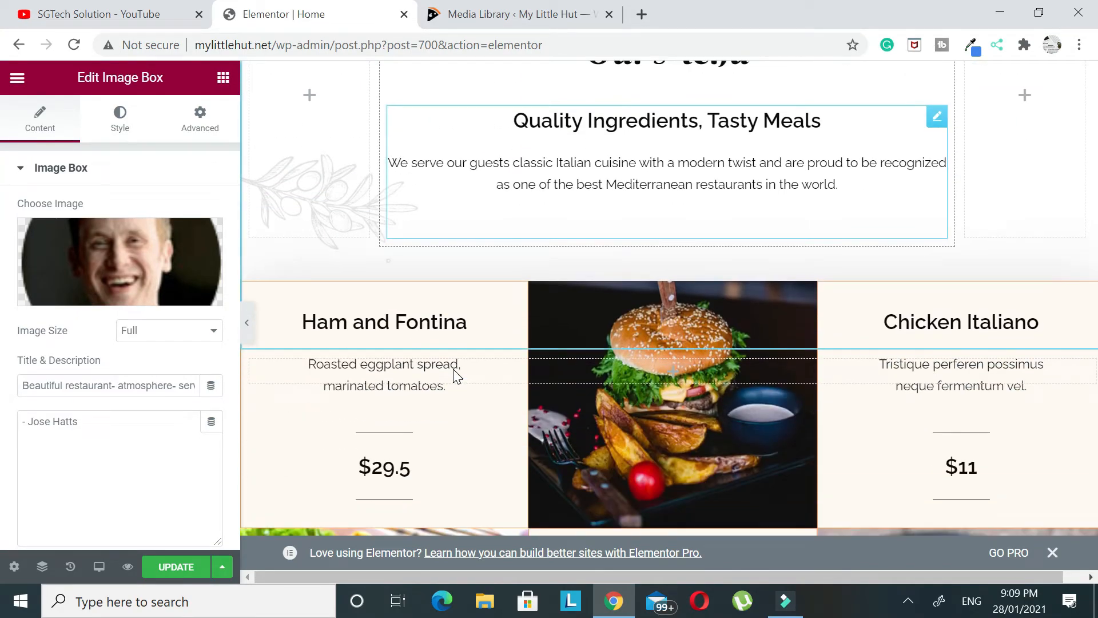
# Update the Home page and reload its Elementor editor in safe mode.
pyautogui.click(177, 566)
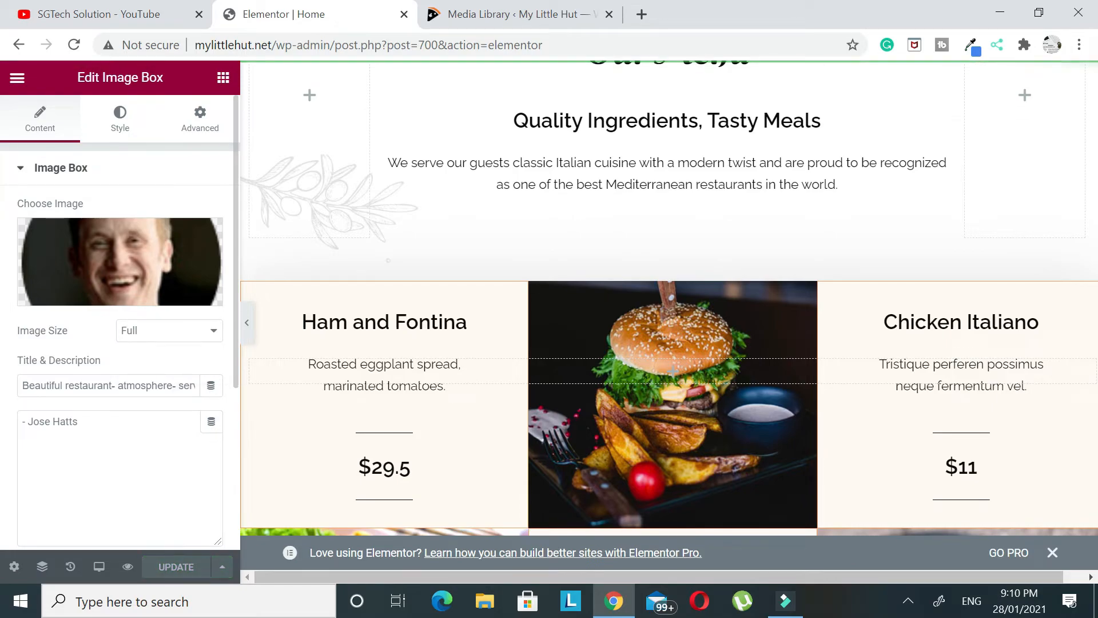
pyautogui.click(73, 44)
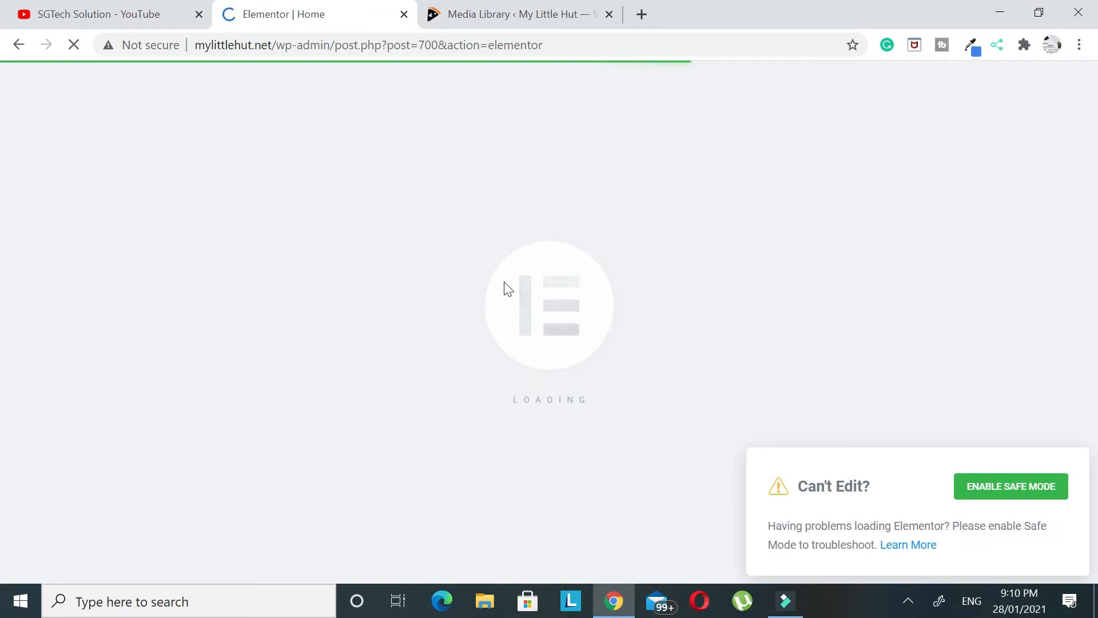
pyautogui.click(1019, 486)
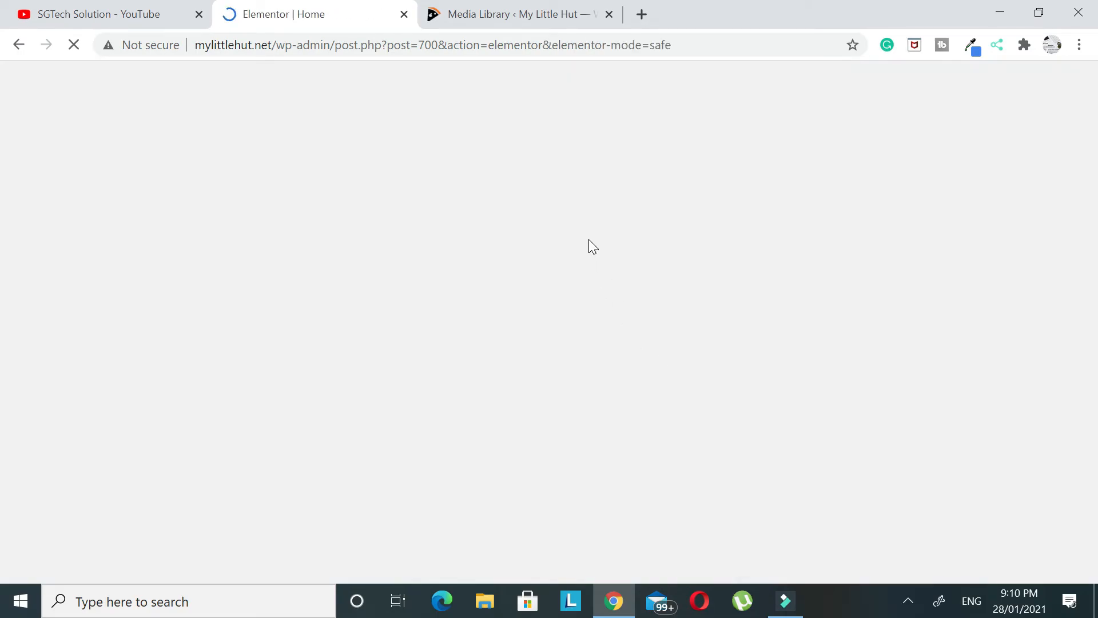
# Open the list of all pages in the WordPress dashboard and check the Home page's SEO score.
pyautogui.click(508, 13)
pyautogui.scroll(-4, 63, 312)
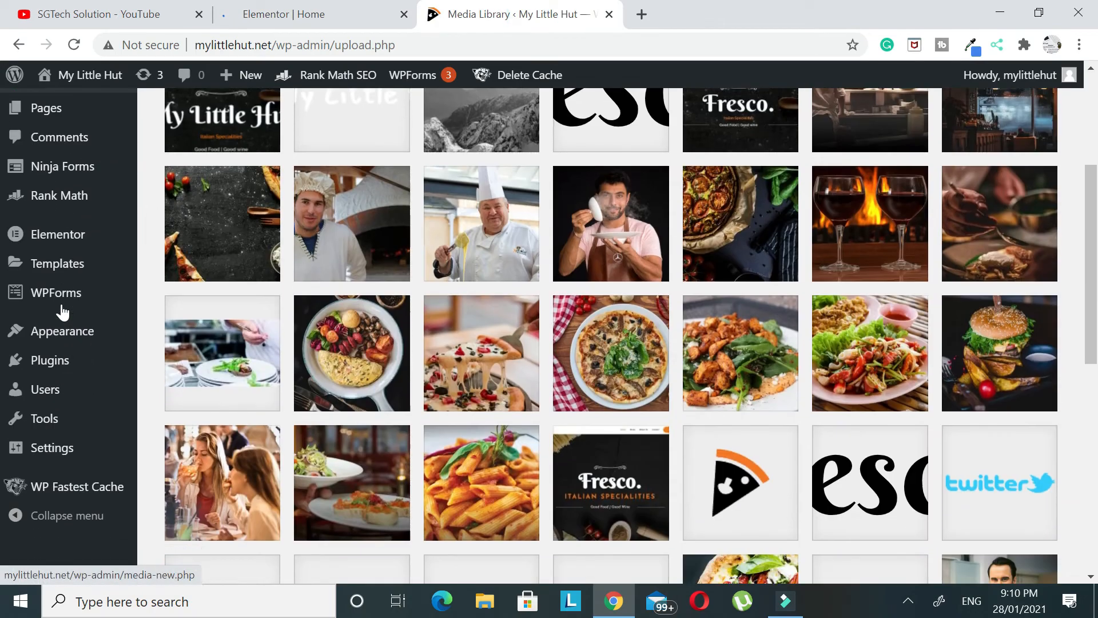
pyautogui.click(14, 112)
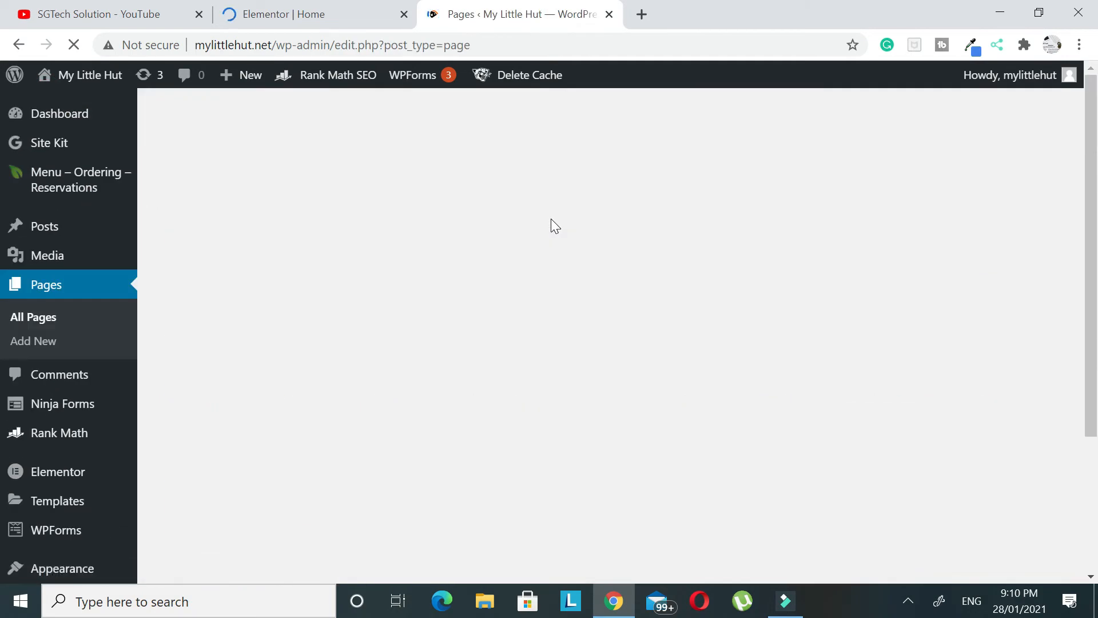
pyautogui.scroll(-4, 554, 226)
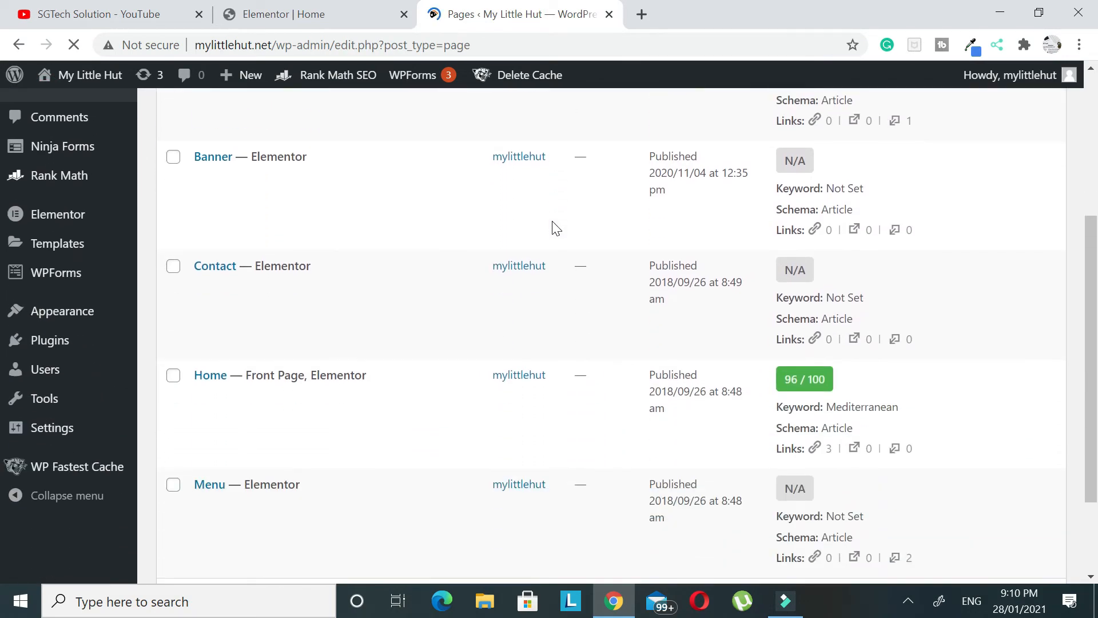
pyautogui.scroll(-3, 555, 232)
pyautogui.doubleClick(791, 244)
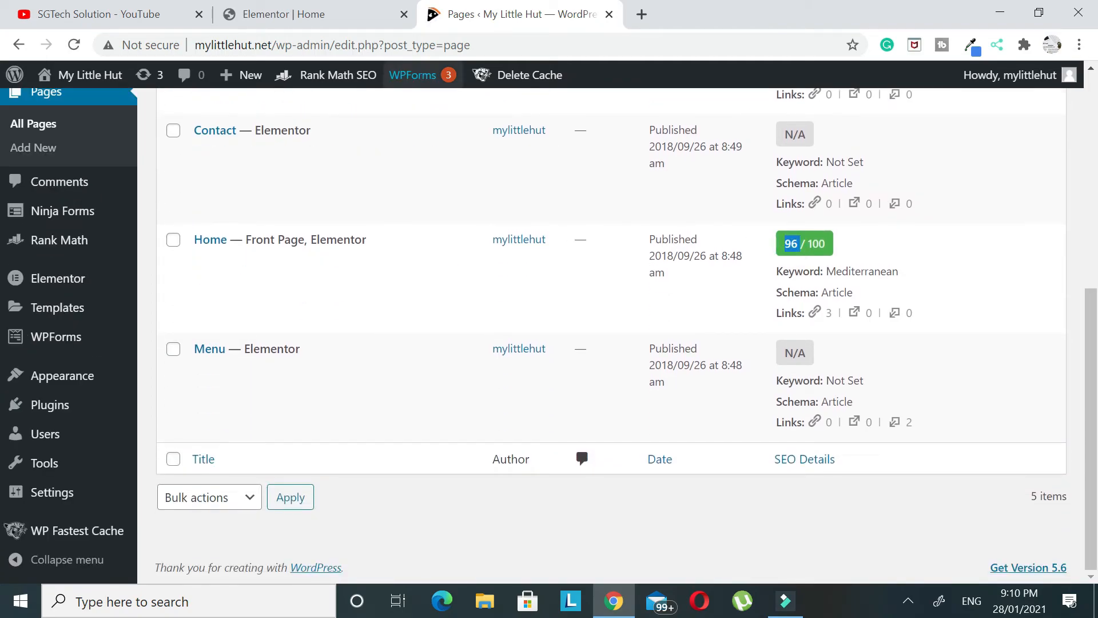
# Check whether the Elementor editor has loaded, and compare the Home page's SEO details with those of the other pages.
pyautogui.click(362, 22)
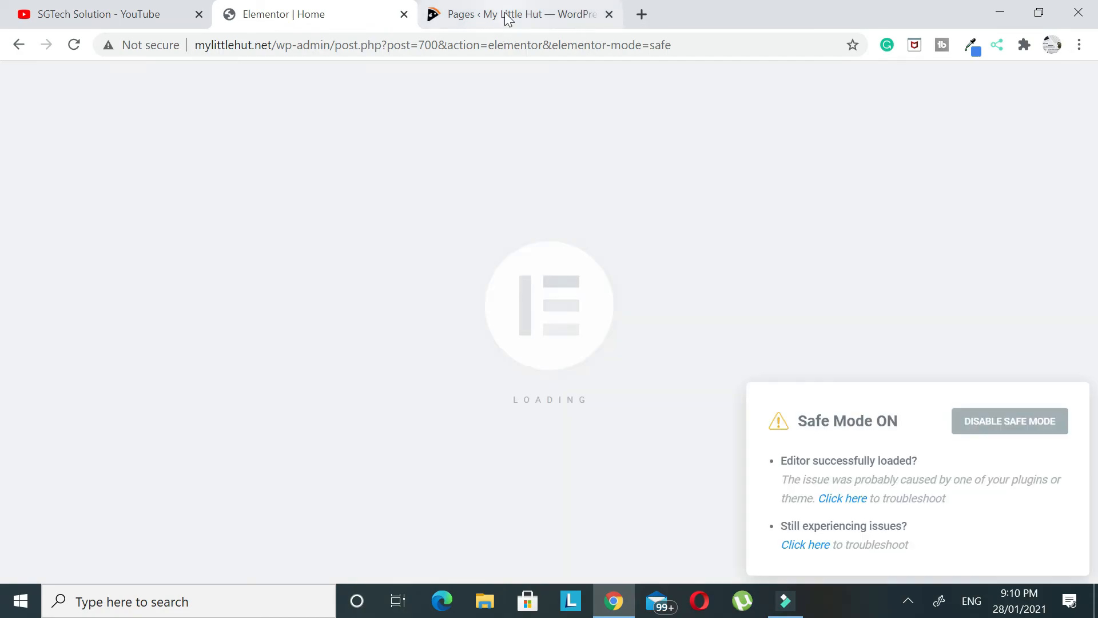
pyautogui.click(492, 13)
pyautogui.click(807, 257)
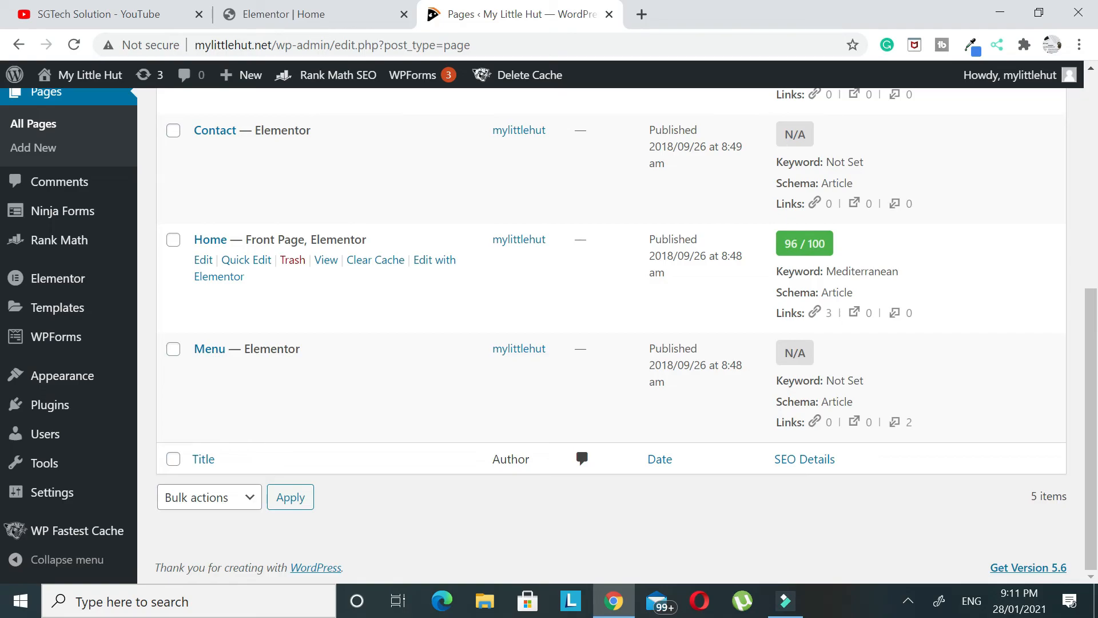
pyautogui.scroll(5, 799, 247)
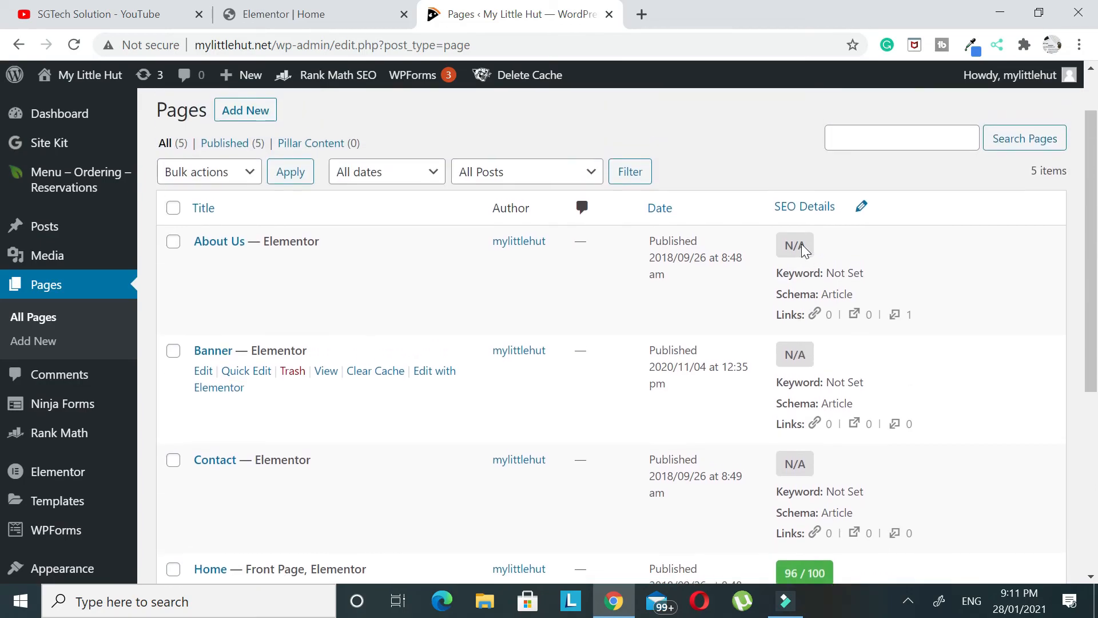
pyautogui.scroll(-3, 799, 247)
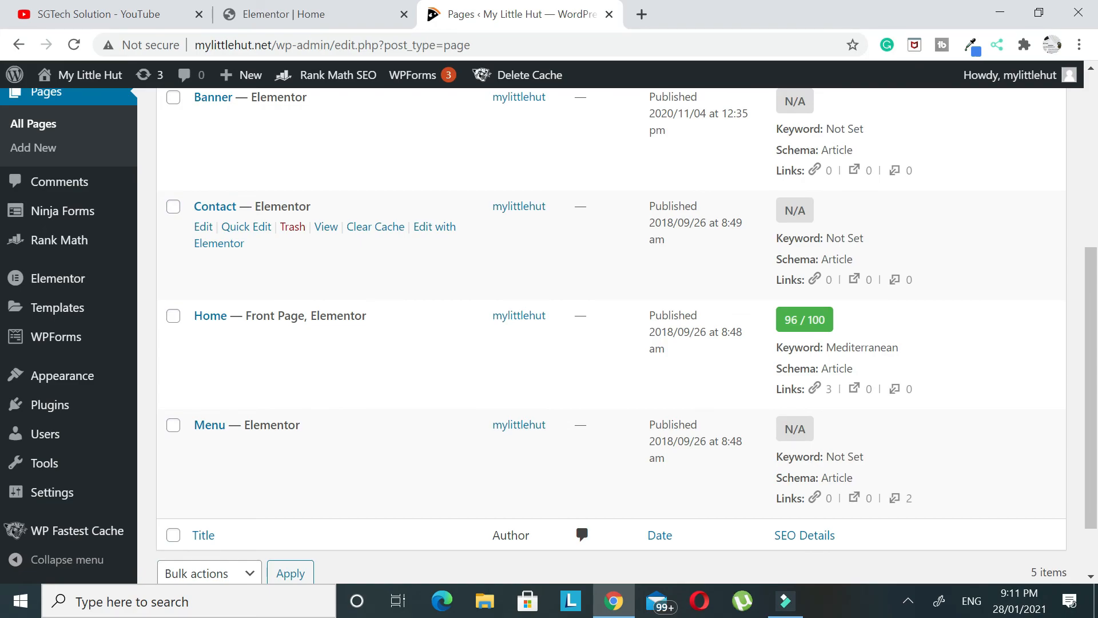
pyautogui.scroll(5, 806, 251)
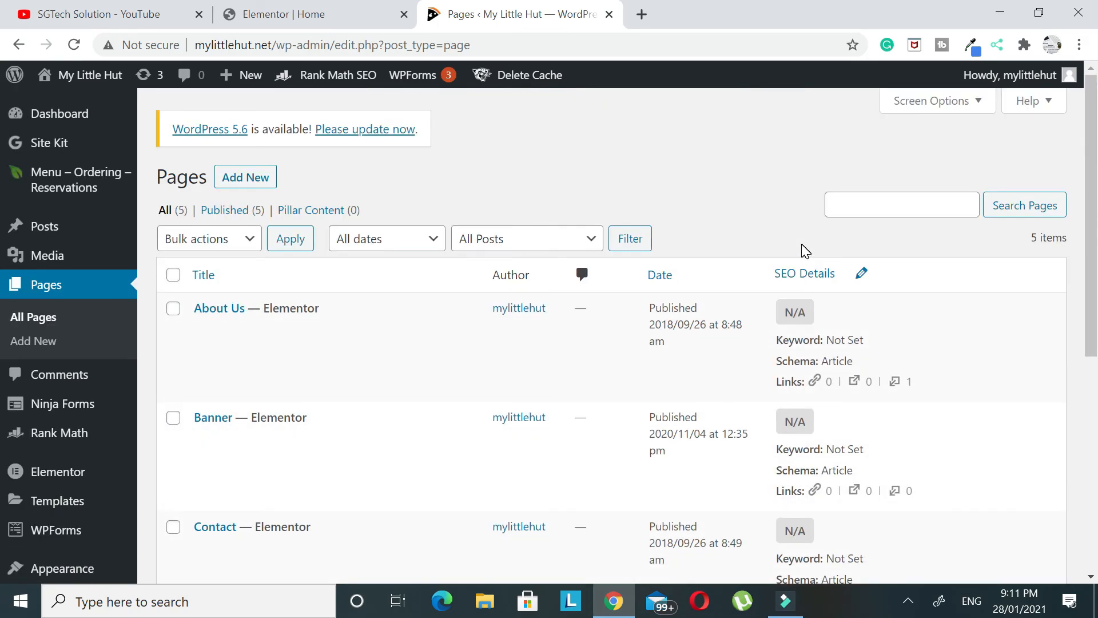